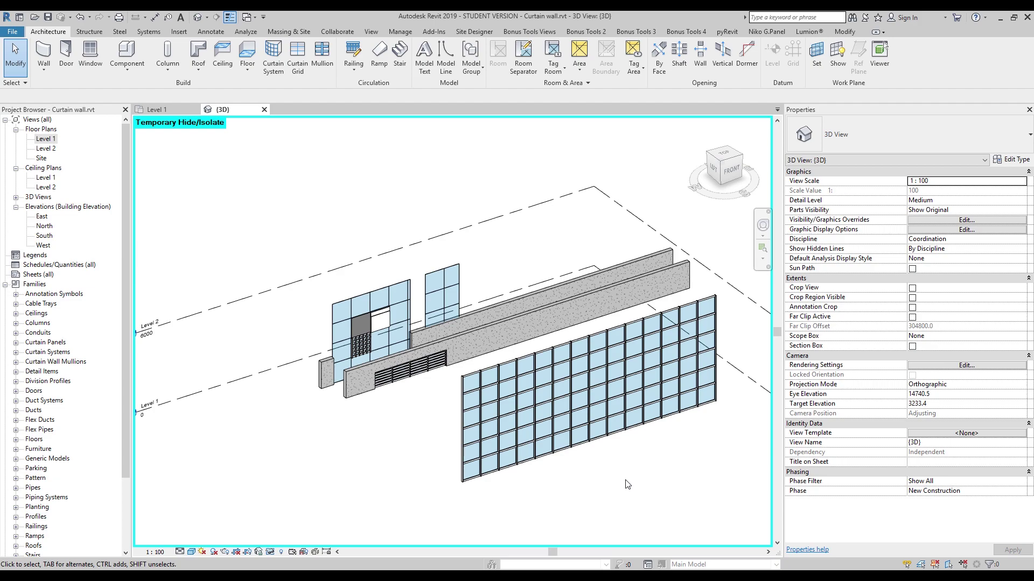
- Cycle through the overlapping mullion, grid line, panel and wall candidates near the front curtain wall's lower corner, and select the whole wall
scroll(626, 484, "up", 3)
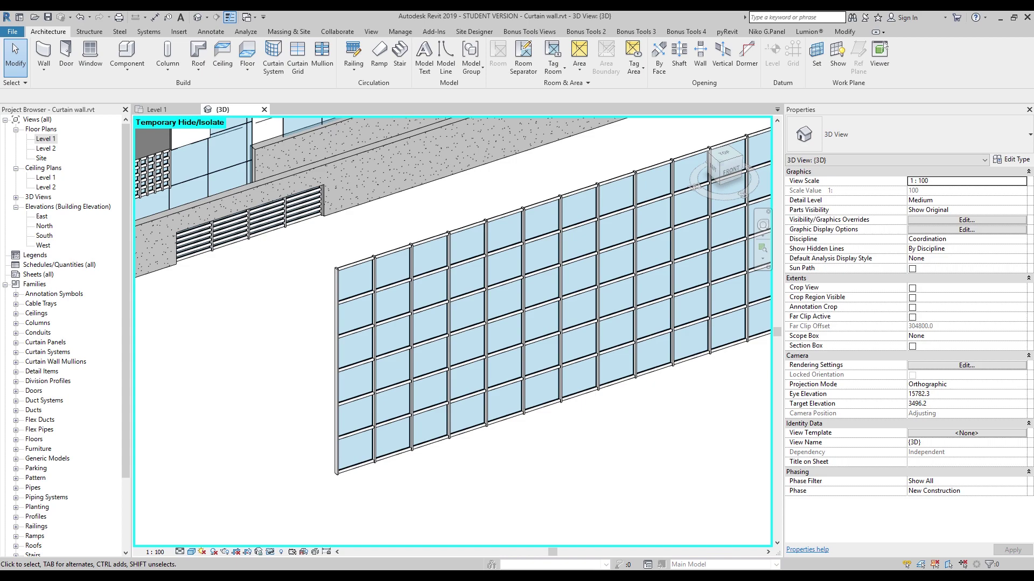
scroll(408, 362, "down", 2)
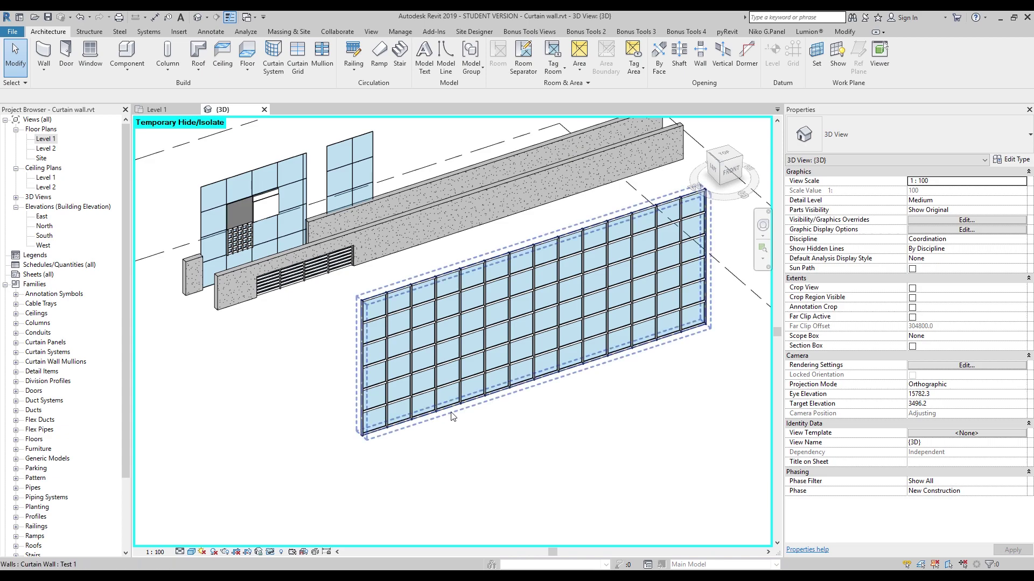
scroll(435, 407, "up", 1)
scroll(435, 407, "up", 1)
middle_click_drag(420, 412, 413, 434)
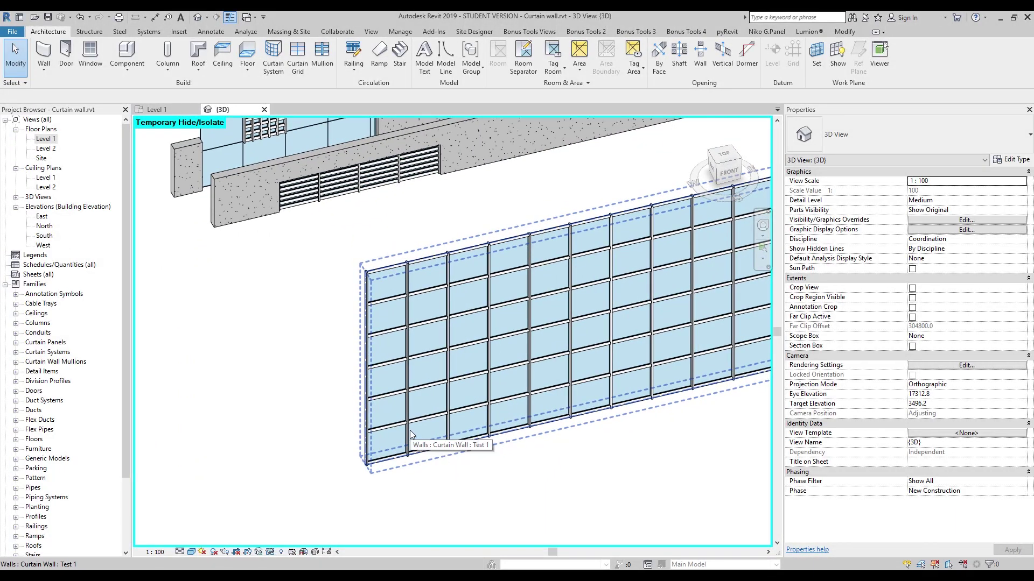
key("Tab")
key("Tab")
key("Tab")
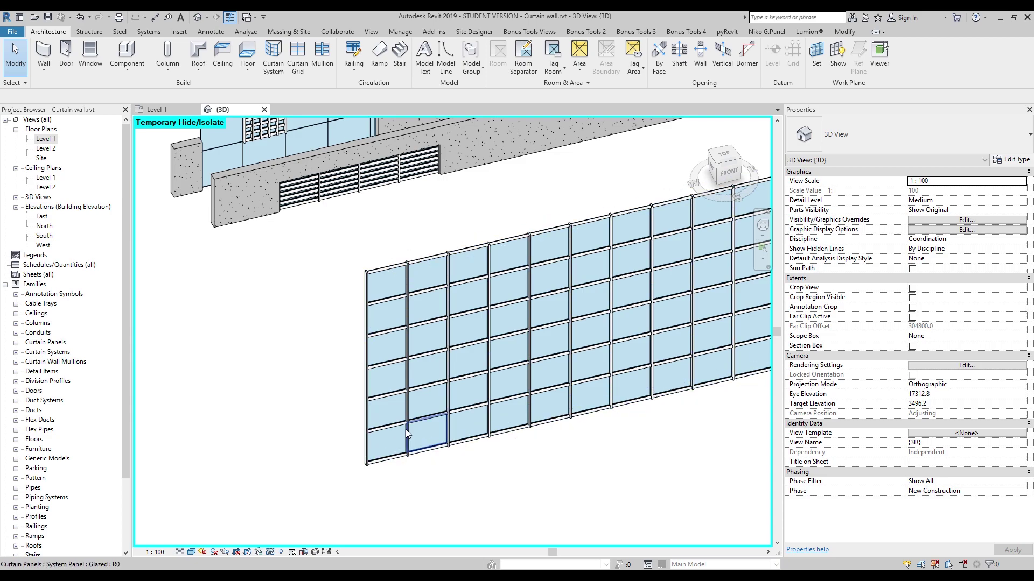
key("Tab")
key("Tab")
key("Tab")
key("Tab")
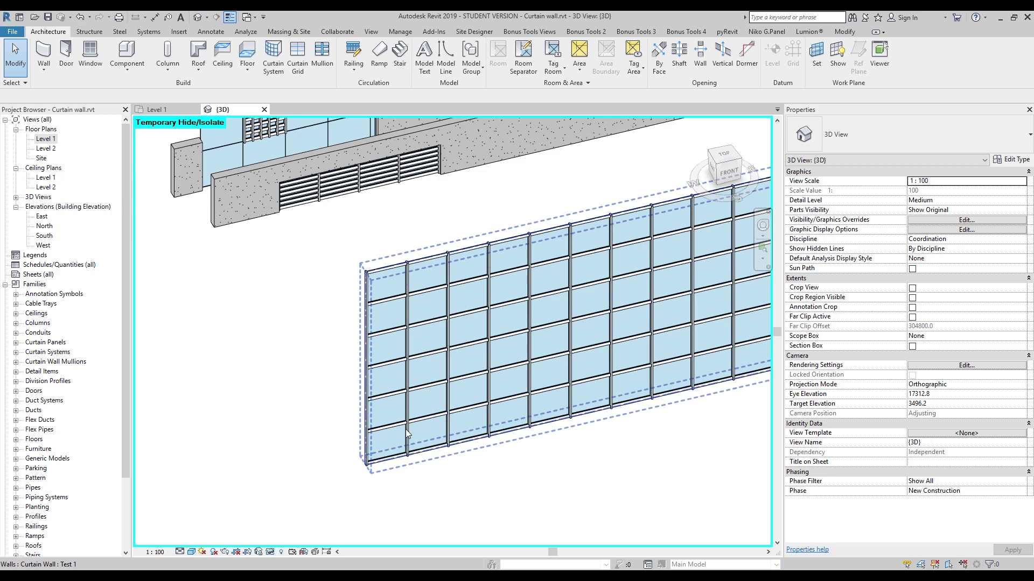
key("Tab")
key("Tab")
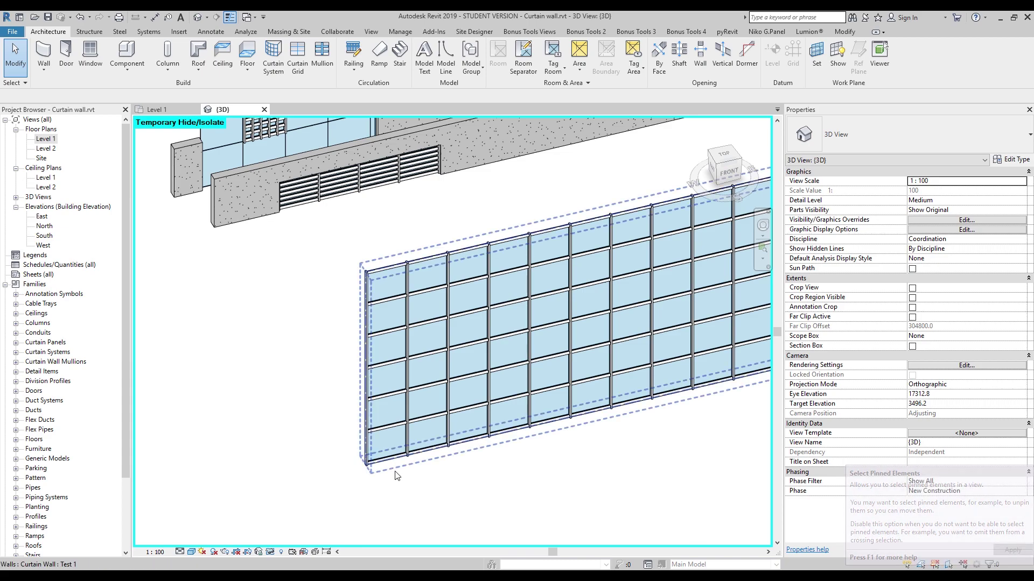
left_click(407, 435)
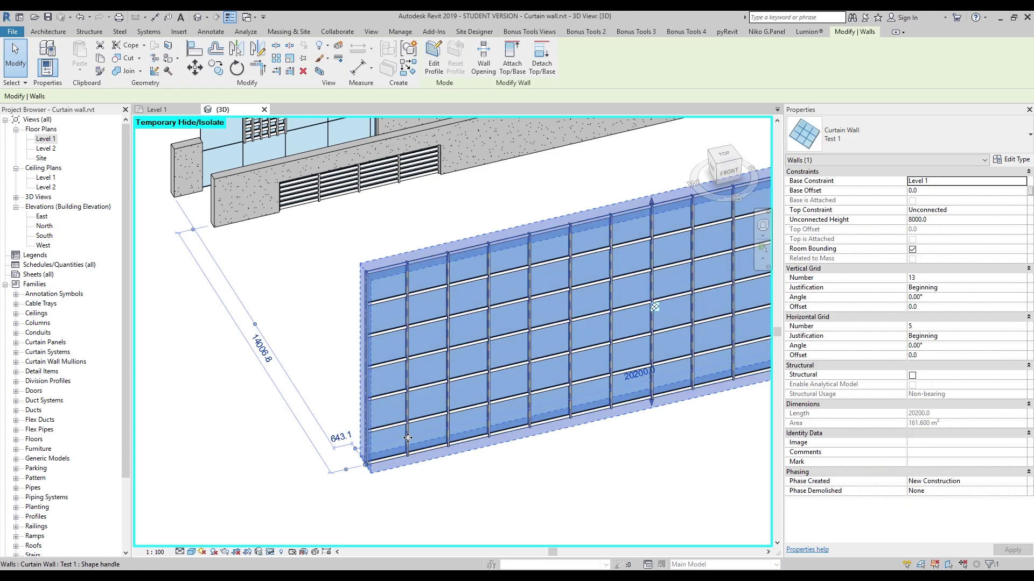
key("Escape")
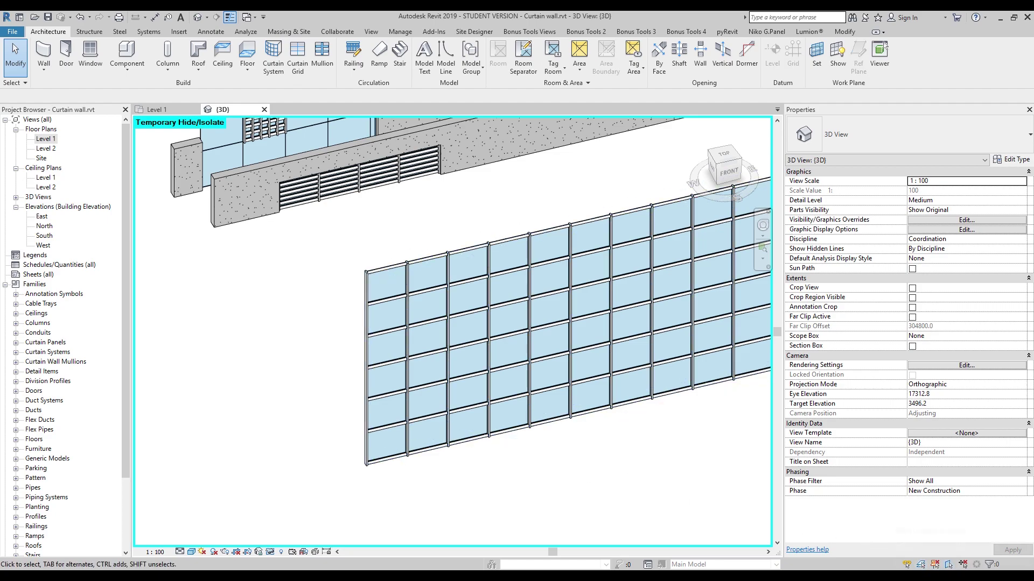
- Select the glazed panel in the bottom row's second column and view the panel types available for it
key("Tab")
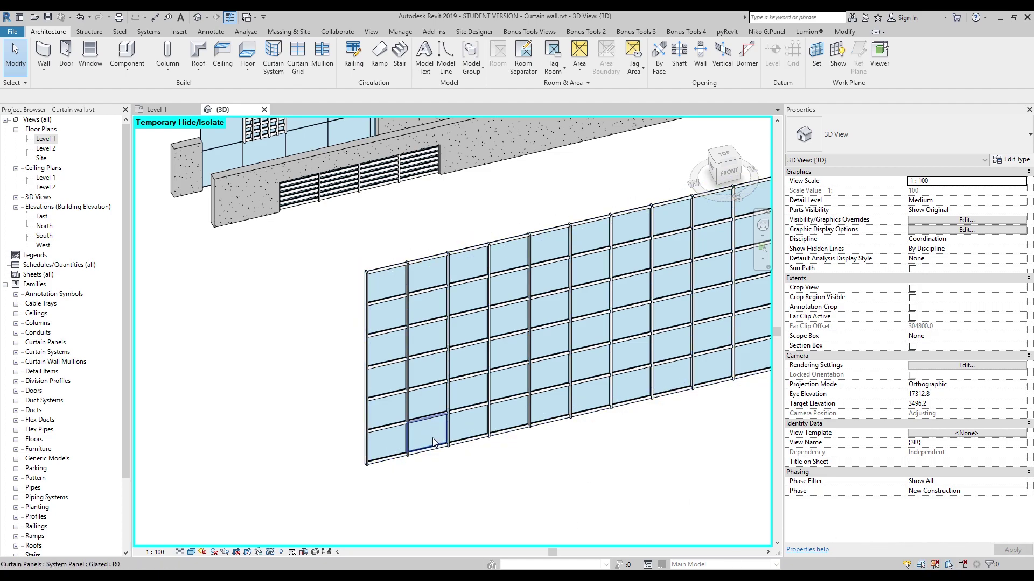
left_click(434, 435)
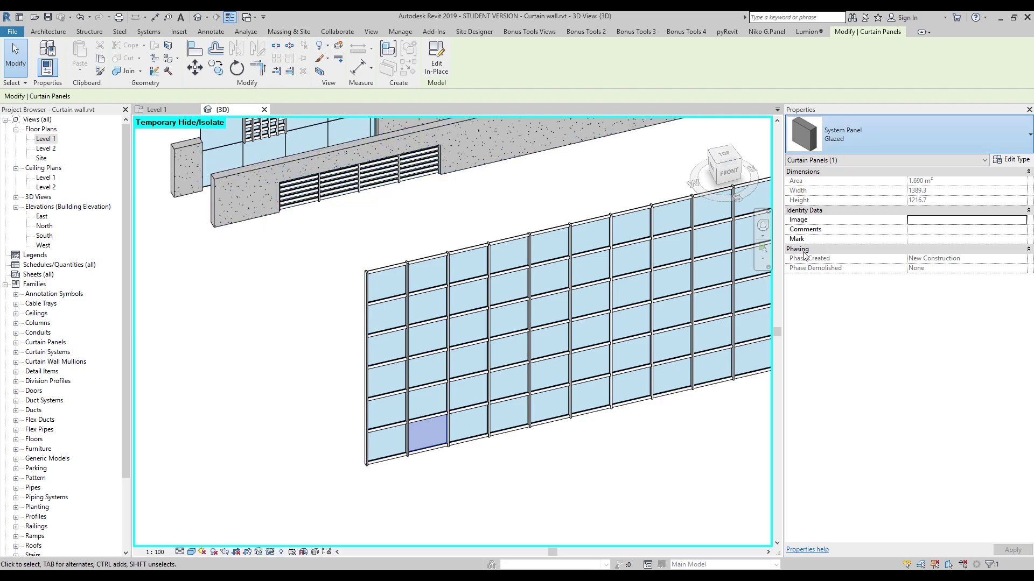
left_click(883, 135)
left_click(832, 222)
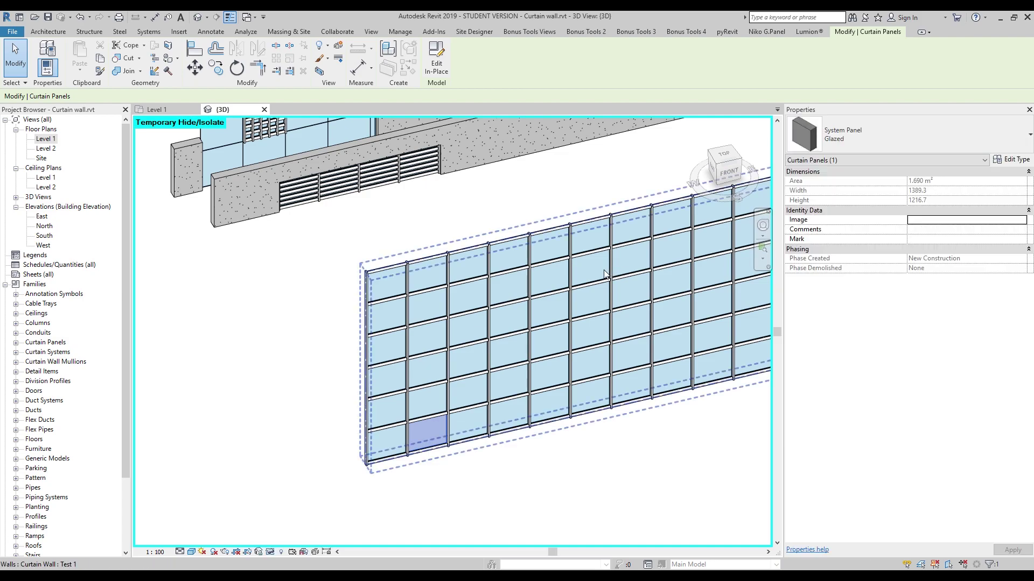
left_click(513, 467)
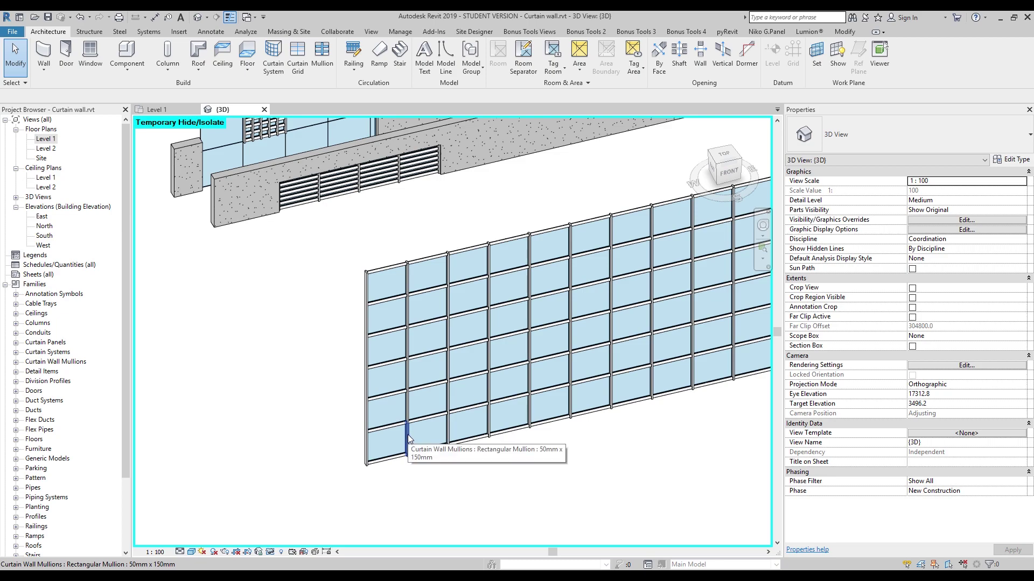
- Remove the lower three segments of the front curtain wall's first interior vertical grid line
key("Tab")
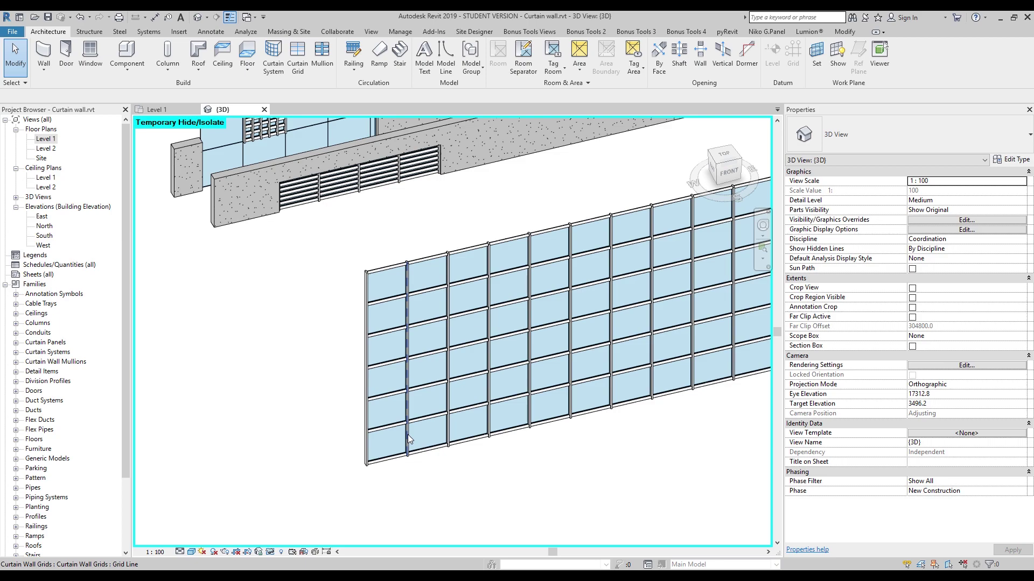
left_click(406, 434)
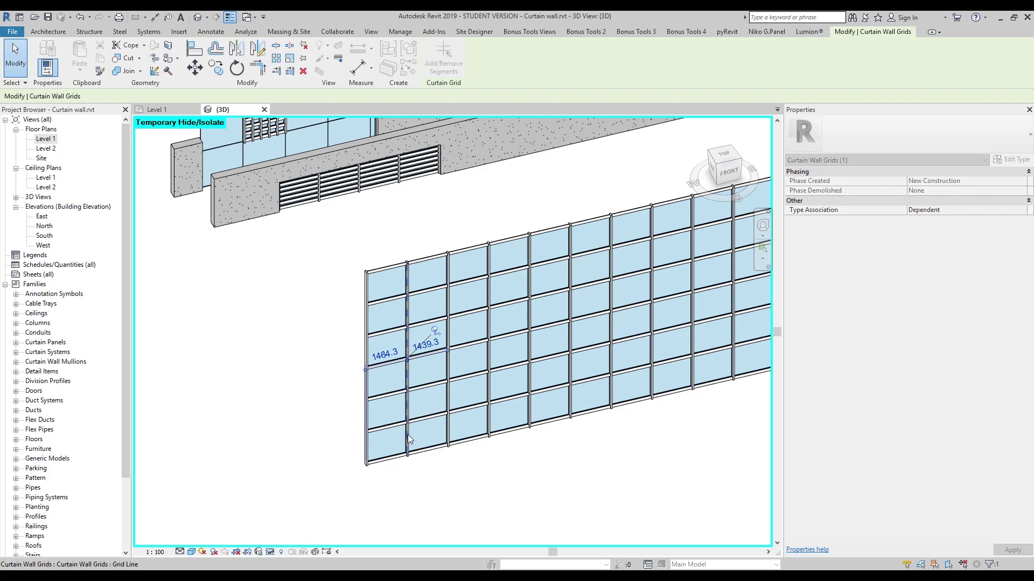
left_click(405, 380)
left_click(407, 375)
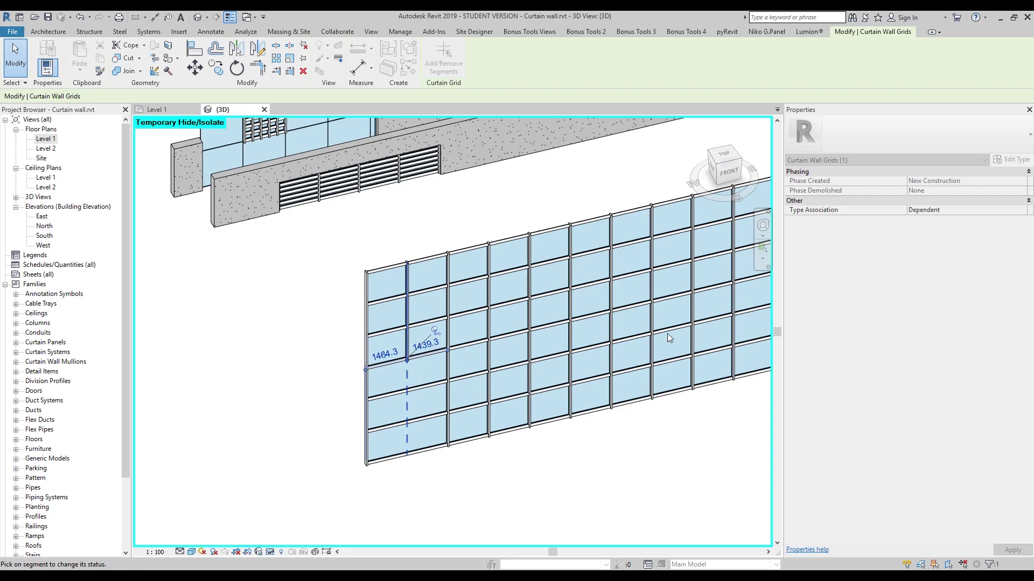
key("Escape")
key("Escape")
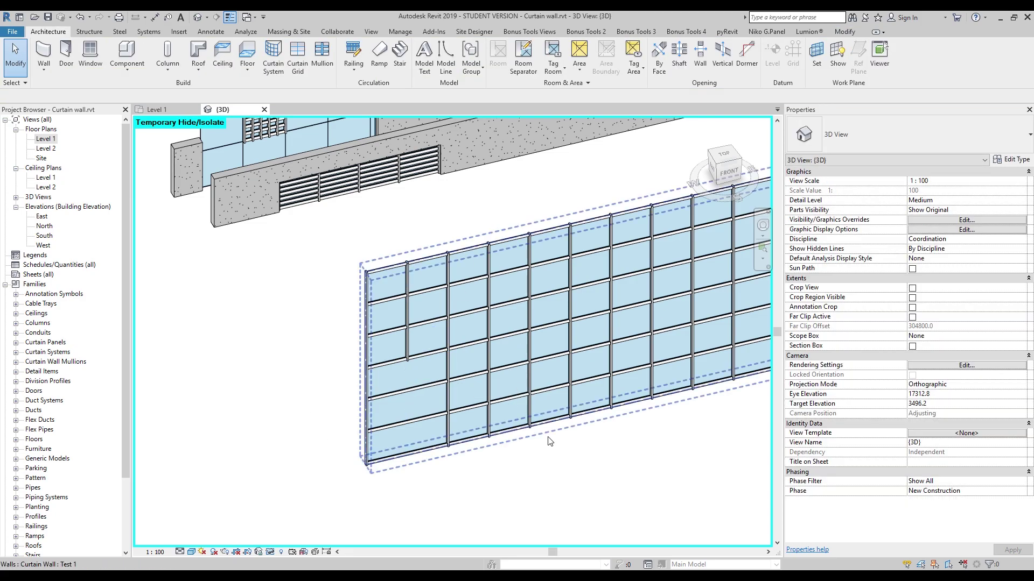
- Edit the front curtain wall's profile and sketch a diagonal line from its left edge to its top edge, cutting across the upper corner
scroll(546, 444, "down", 1)
middle_click_drag(612, 431, 583, 426, "shift")
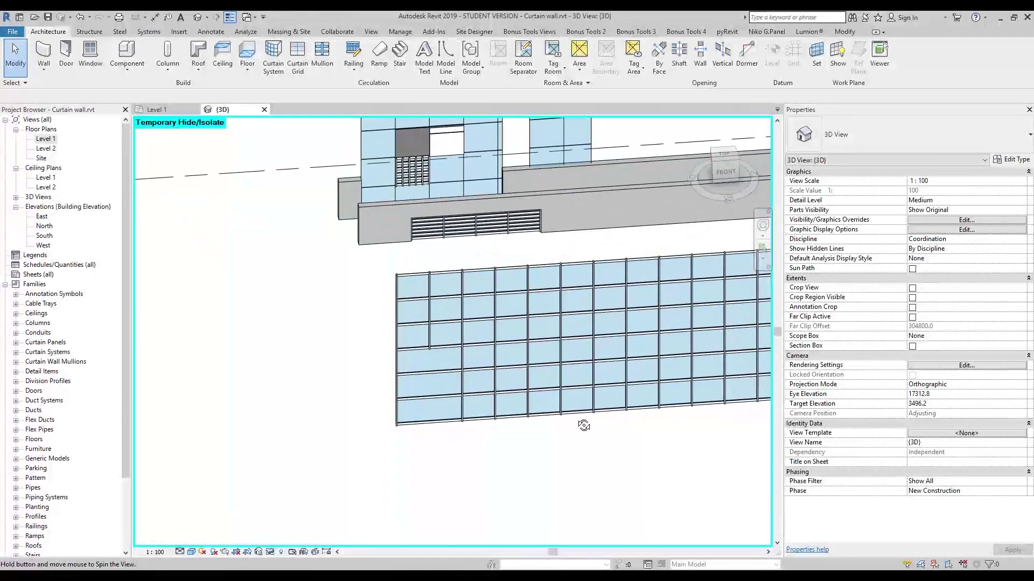
left_click(458, 426)
middle_click_drag(458, 426, 512, 460)
middle_click_drag(554, 427, 486, 432)
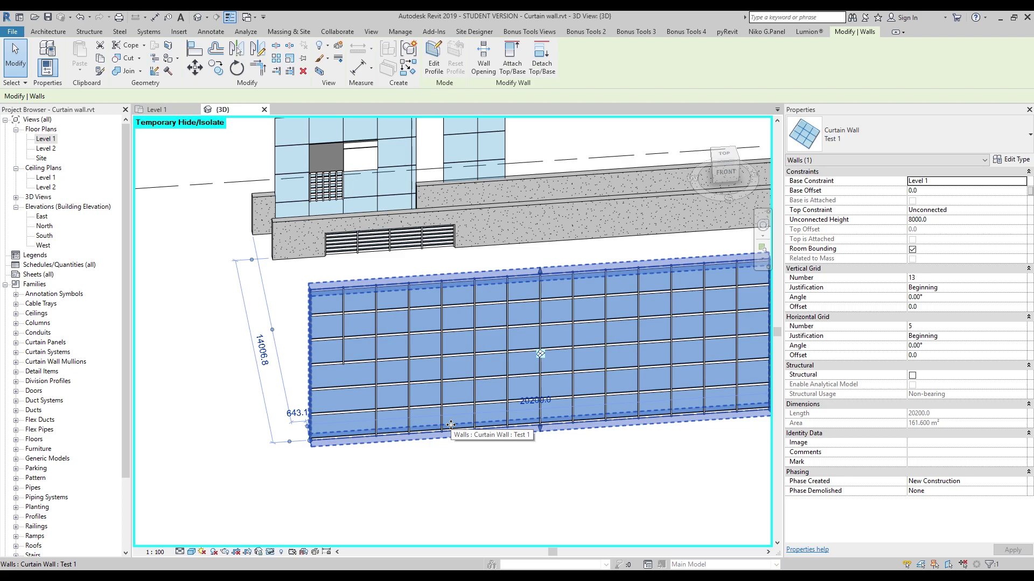
middle_click_drag(451, 425, 396, 467, "shift")
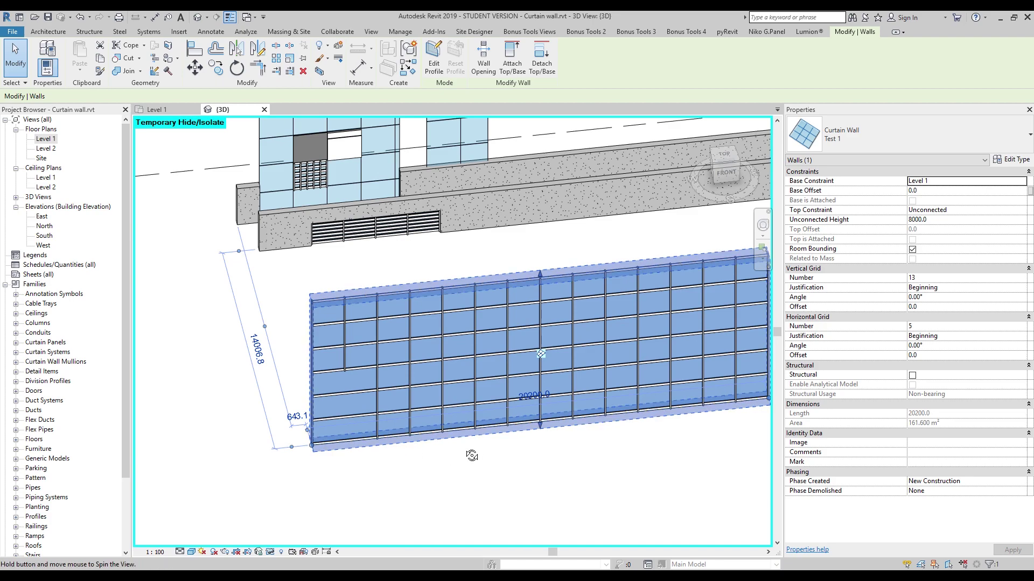
middle_click_drag(474, 455, 454, 455, "shift")
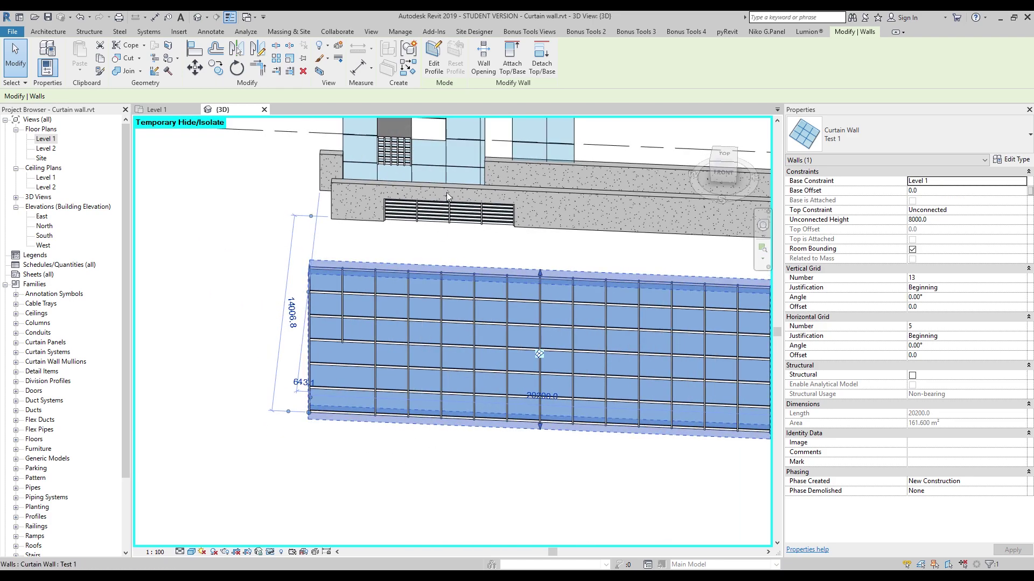
left_click(437, 60)
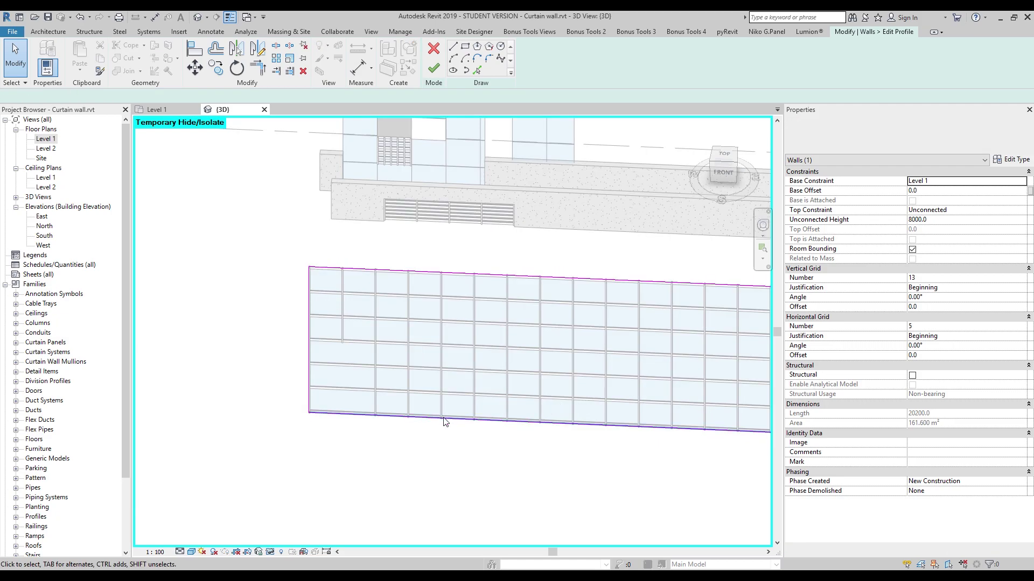
mouse_move(418, 376)
middle_mouse_down("shift")
mouse_move(499, 349)
mouse_move(348, 308)
mouse_move(360, 337)
mouse_move(268, 339)
mouse_move(525, 345)
mouse_move(526, 318)
mouse_move(571, 442)
middle_mouse_up("shift")
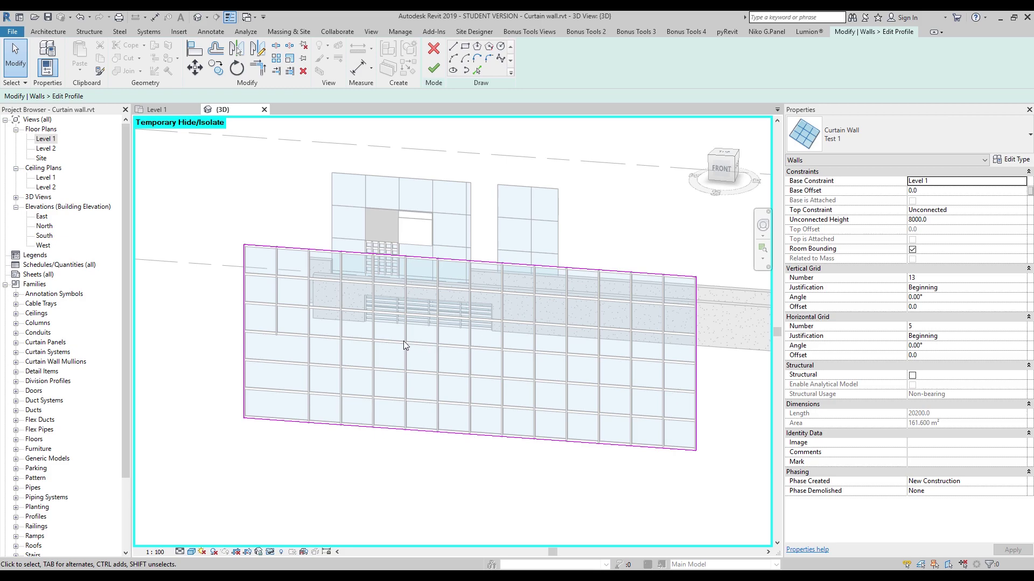
left_click(453, 46)
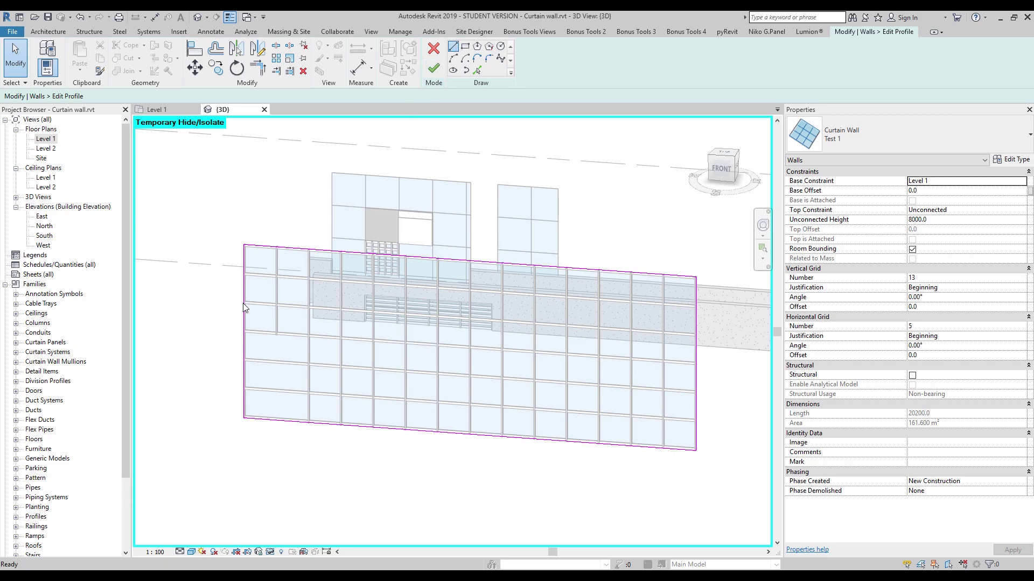
left_click(244, 320)
left_click(308, 250)
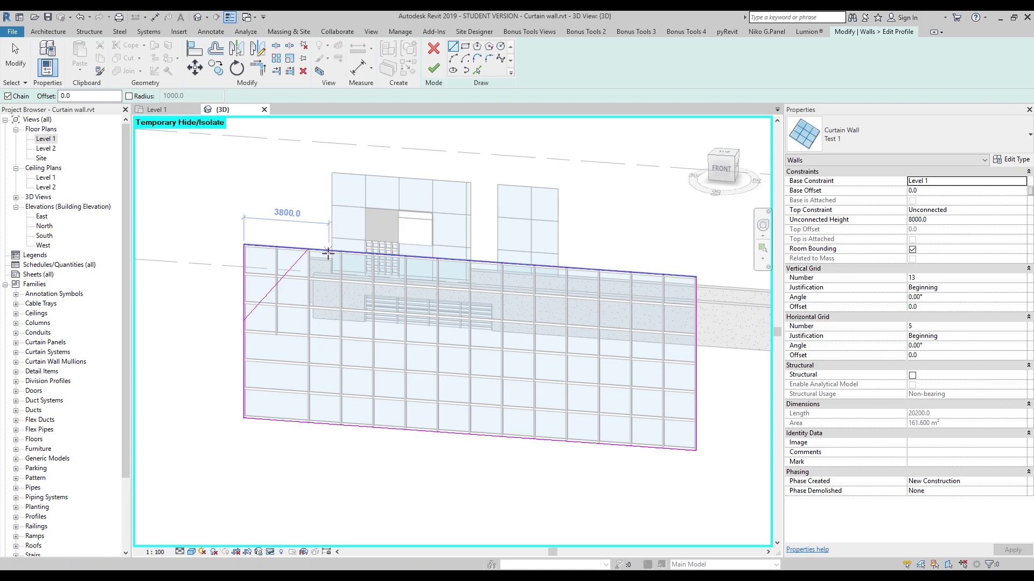
- Trim the left and top profile edges to the diagonal line and finish the profile edit
key("Escape")
key("Escape")
key("t")
key("r")
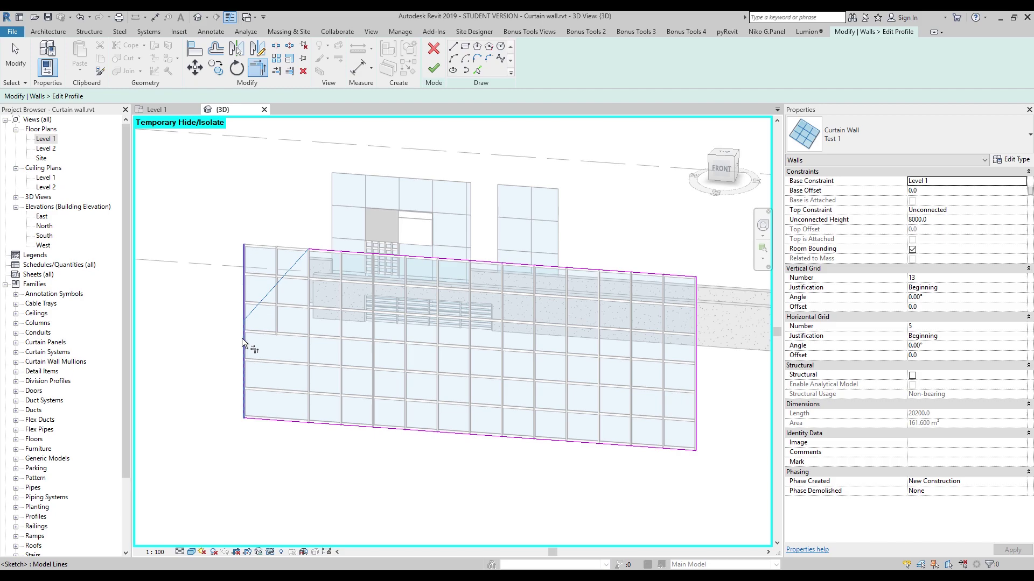
middle_click_drag(291, 337, 371, 301, "shift")
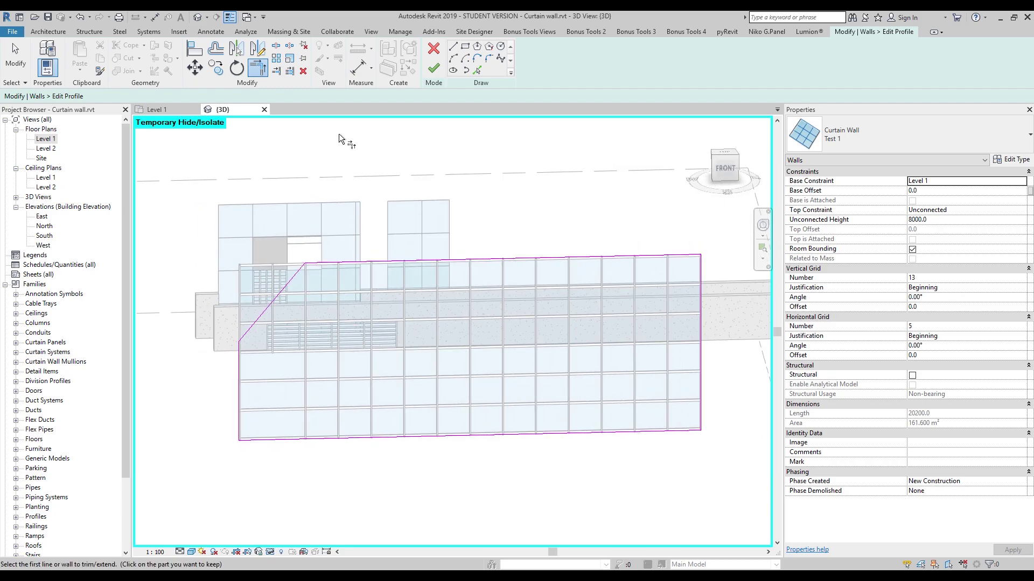
left_click(434, 69)
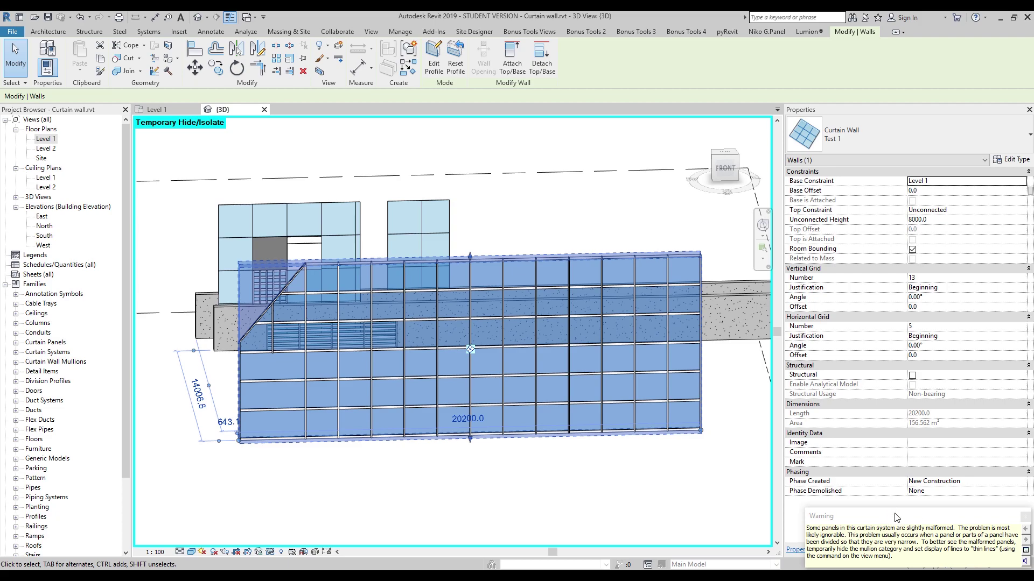
- Edit the curtain wall's profile again to cut a circular opening of 1800 mm radius in its right half, and finish the edit
left_click(358, 477)
middle_click_drag(427, 415, 358, 415, "shift")
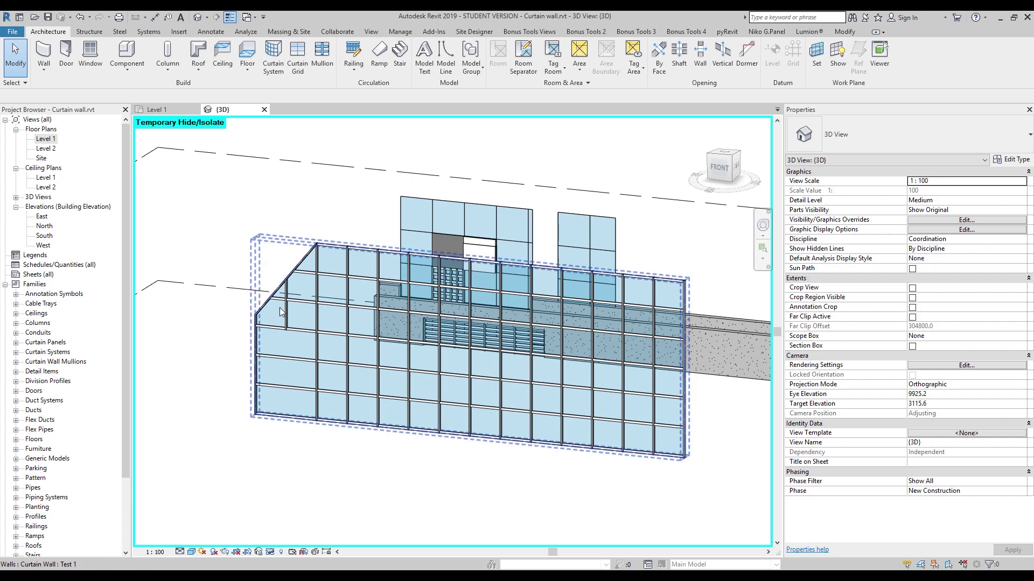
mouse_move(310, 441)
middle_mouse_down("shift")
mouse_move(404, 417)
mouse_move(300, 429)
middle_mouse_up("shift")
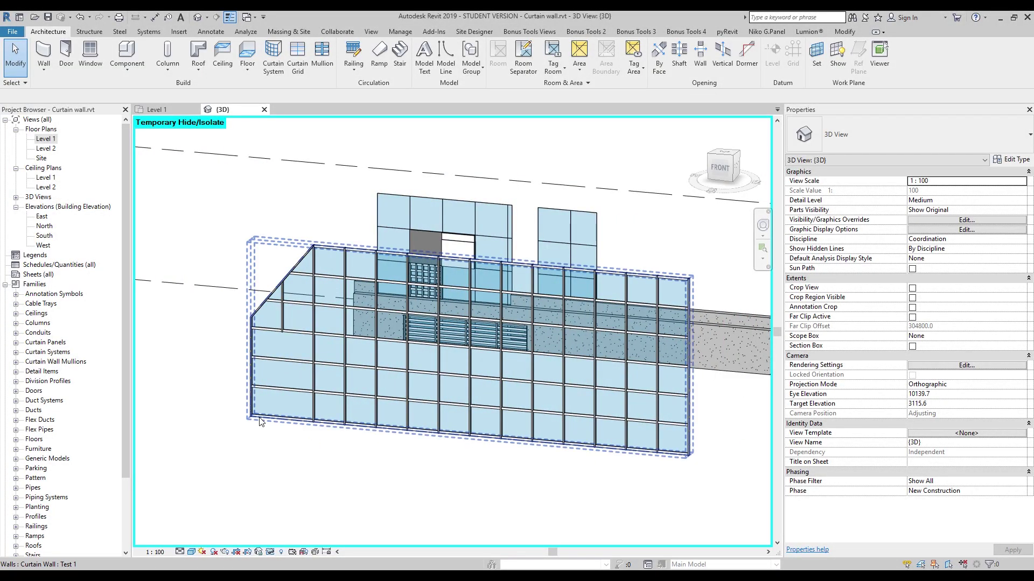
left_click(274, 425)
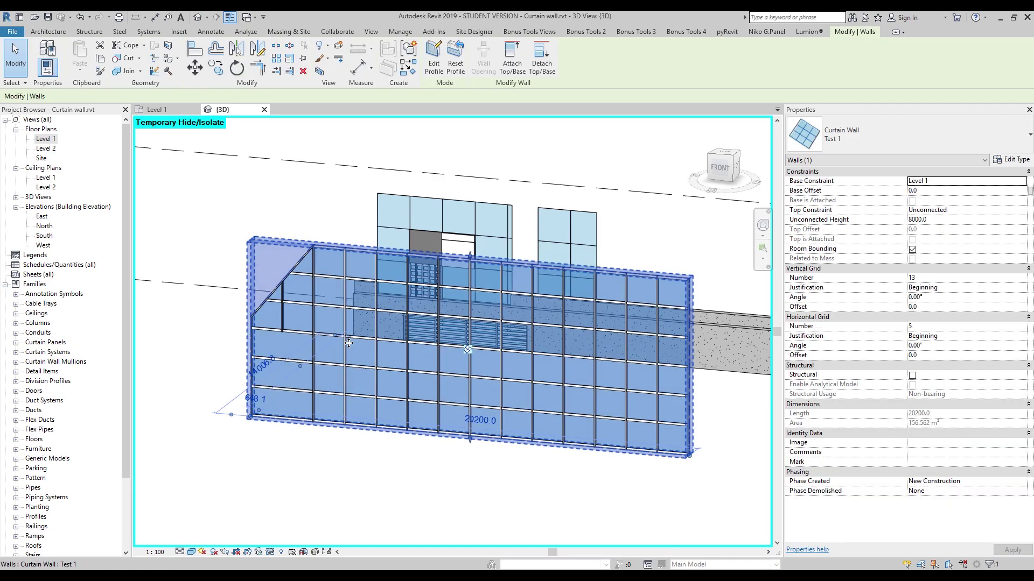
left_click(434, 59)
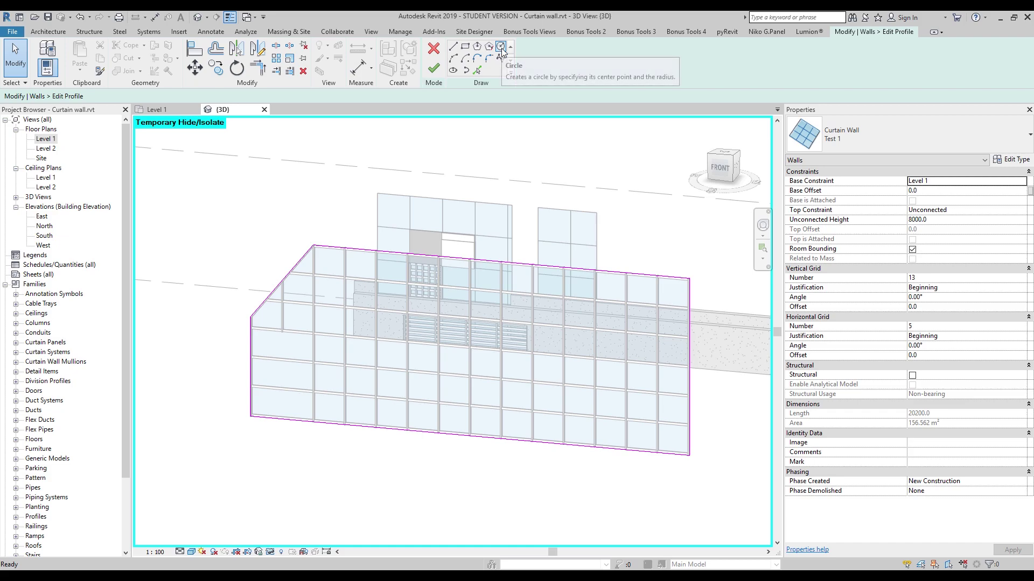
left_click(500, 48)
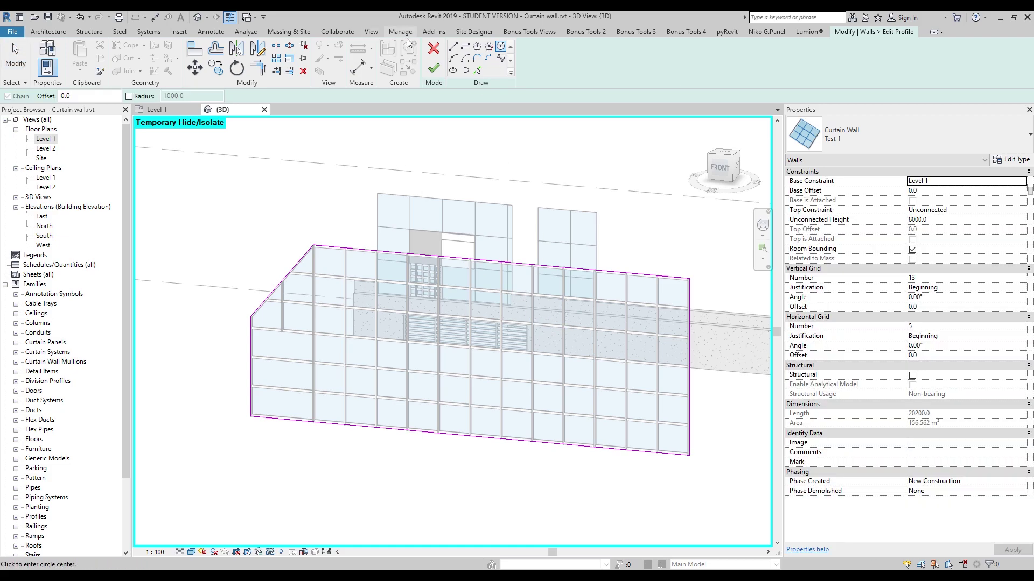
left_click(584, 347)
left_click(613, 377)
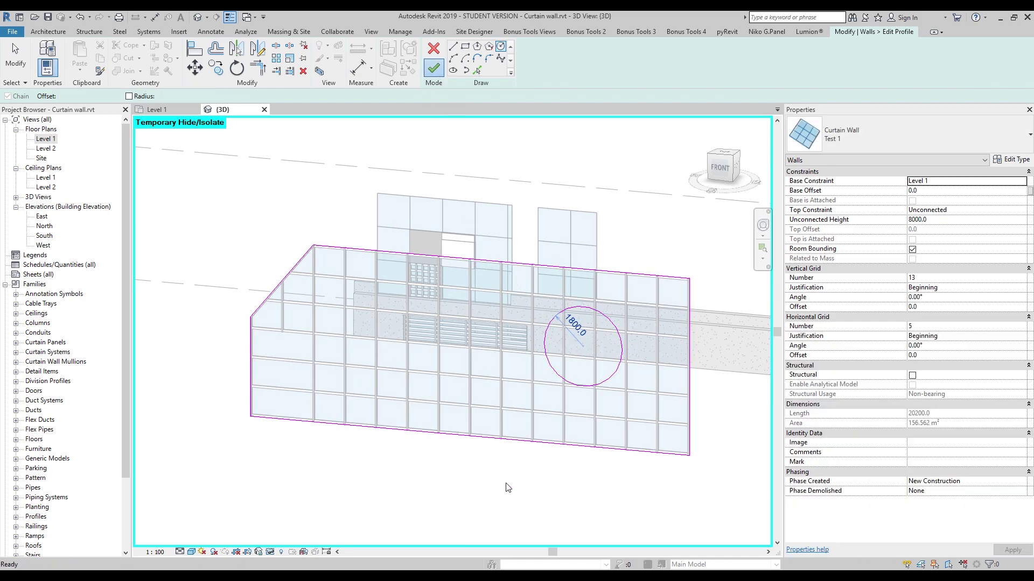
left_click(433, 68)
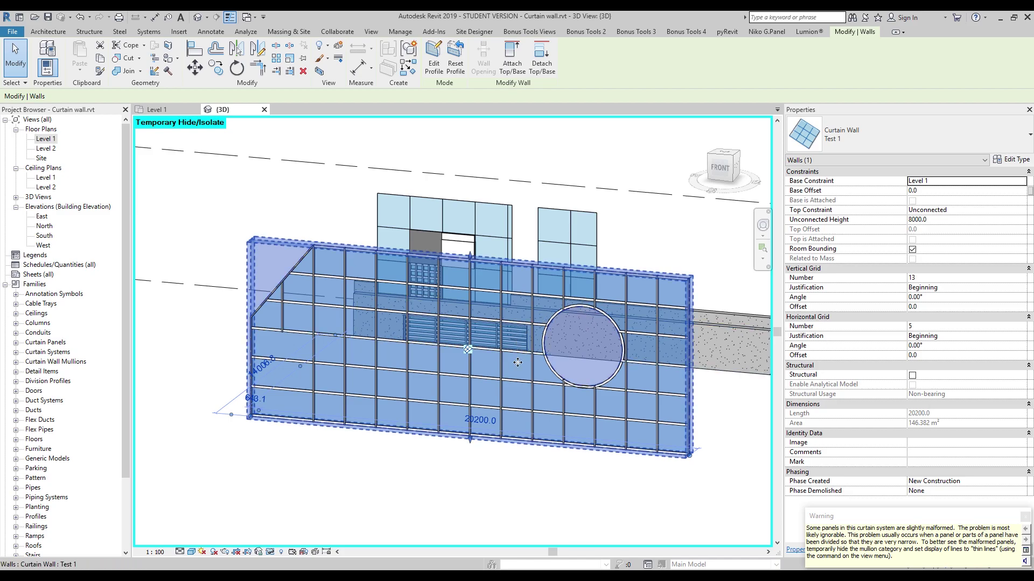
- Edit the front curtain wall's profile and delete the diagonal line at its cut upper corner
middle_click_drag(445, 366, 545, 434, "shift")
left_click(623, 459)
left_click(544, 434)
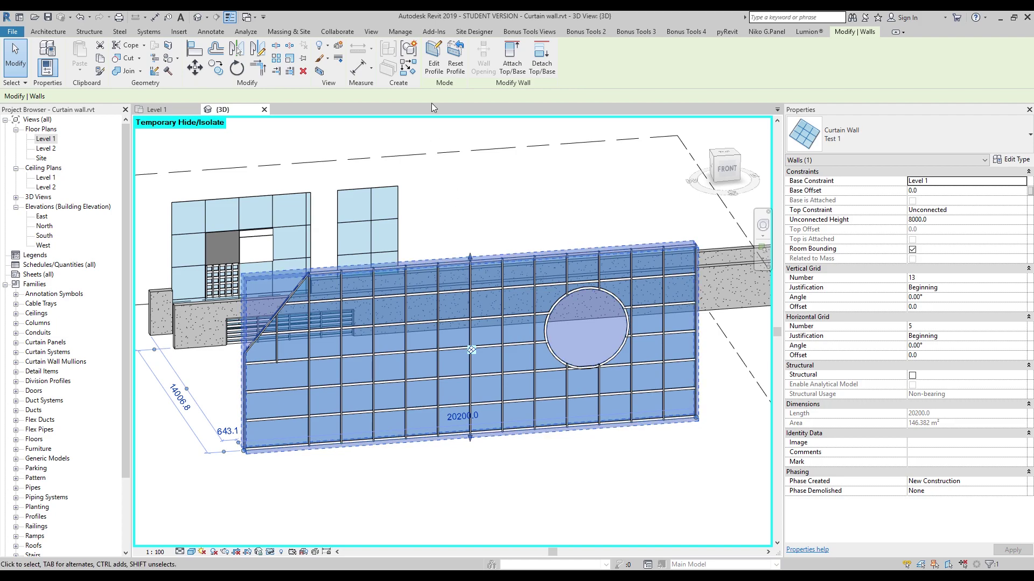
left_click(435, 61)
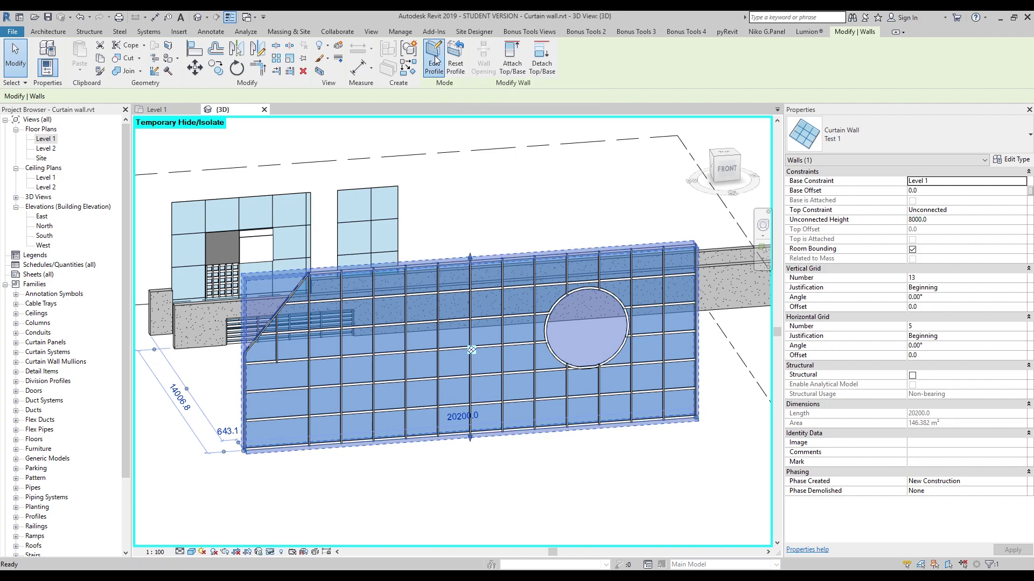
middle_click_drag(501, 290, 406, 181, "shift")
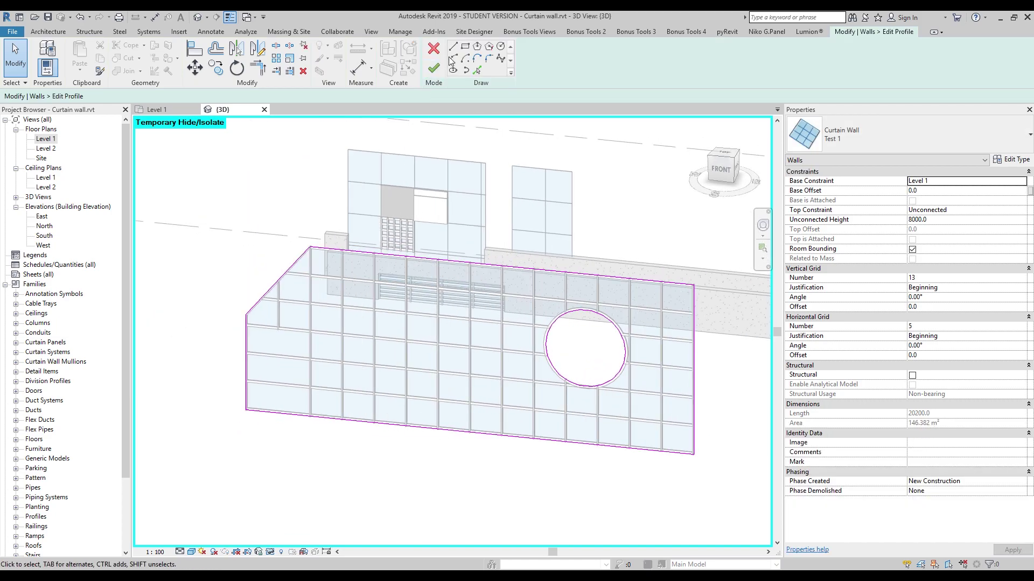
left_click(465, 47)
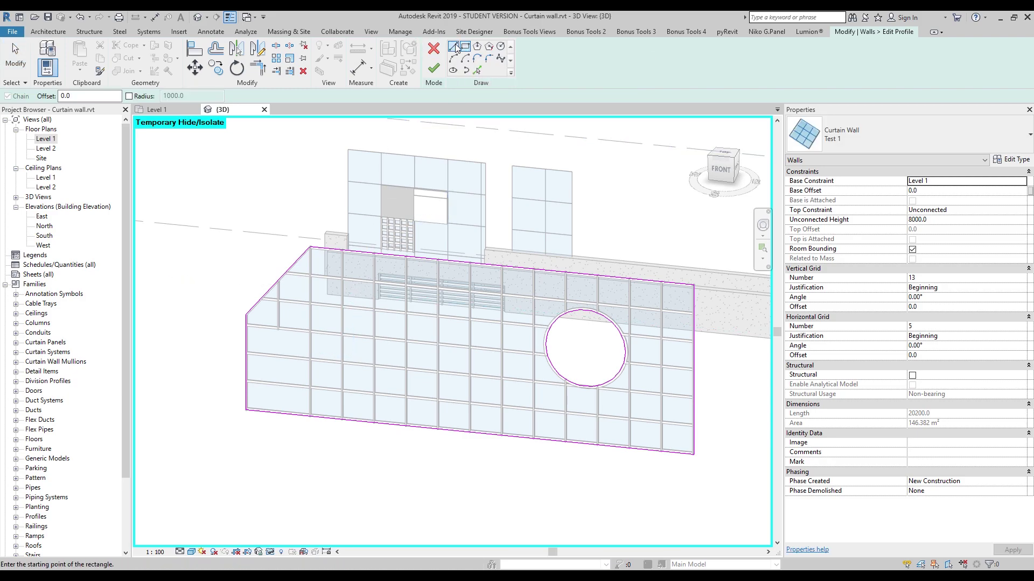
key("Escape")
left_click(277, 280)
key("Delete")
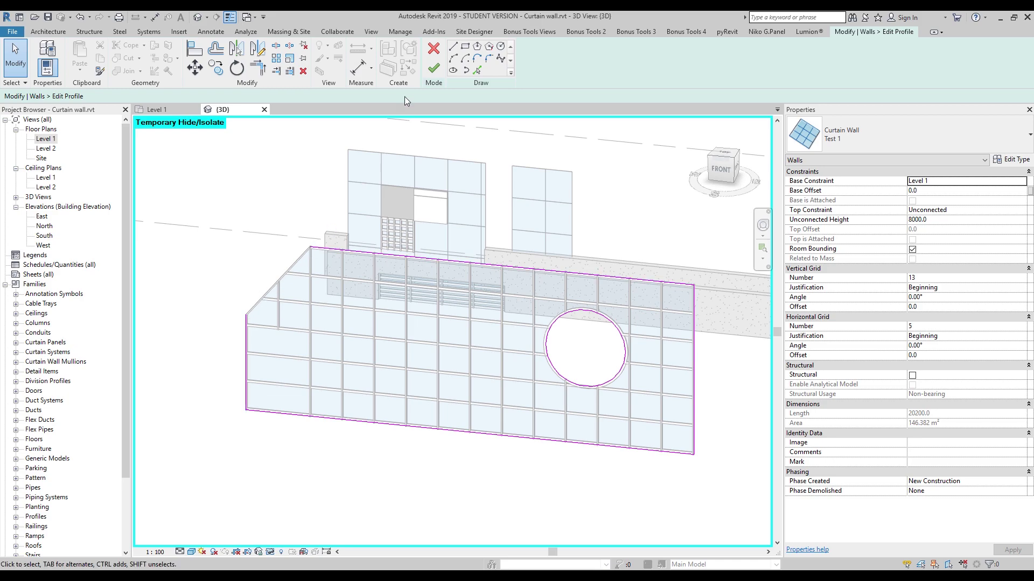
- Try to finish the profile edit with the corner loop left open, and return to the sketch
left_click(434, 68)
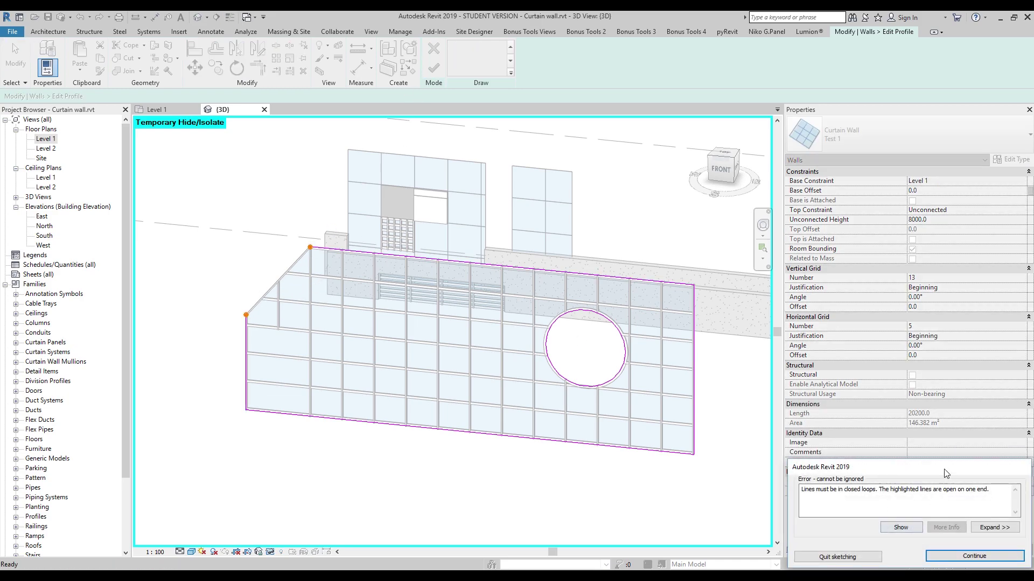
left_click_drag(826, 490, 898, 490)
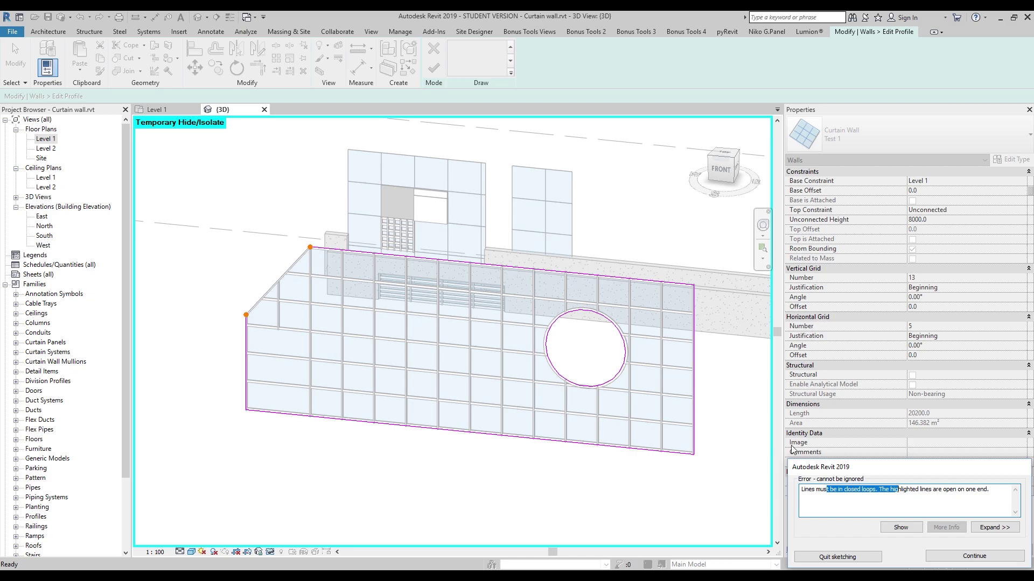
left_click(935, 555)
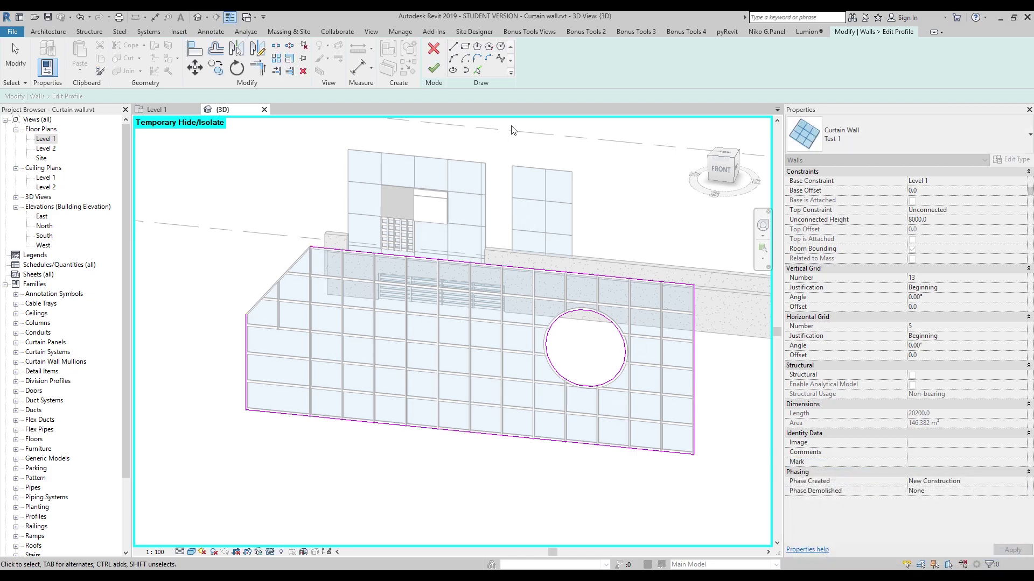
- Sketch a diagonal line about 8000 mm long crossing beyond the left and top profile edges, and try to finish the edit
left_click(227, 332)
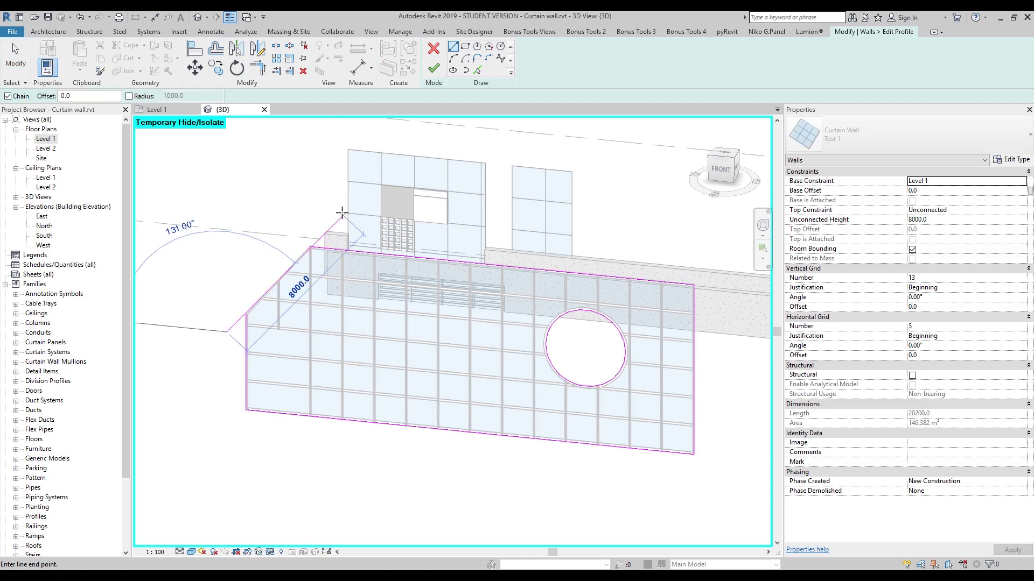
left_click(339, 222)
key("Escape")
key("Escape")
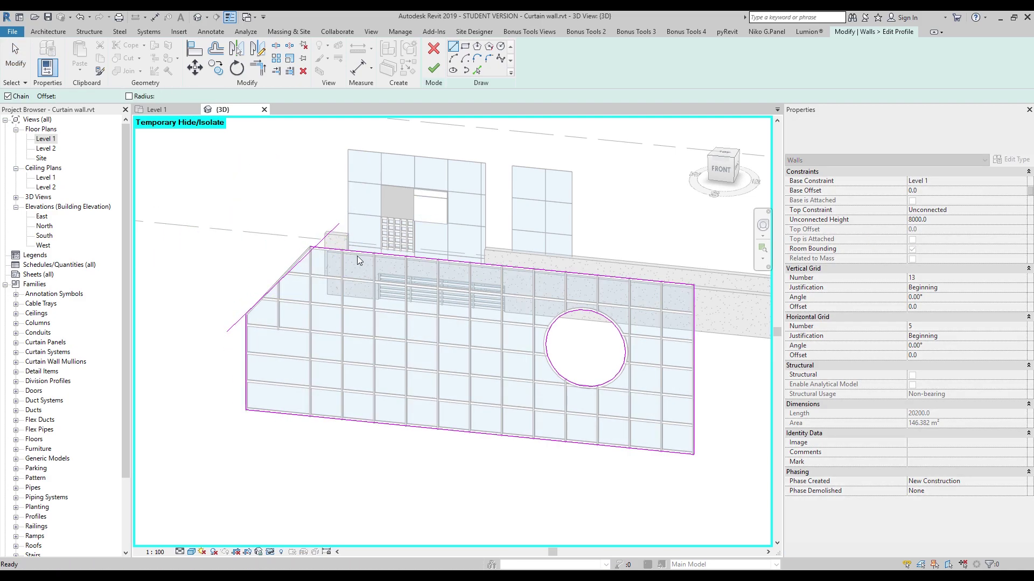
left_click(434, 67)
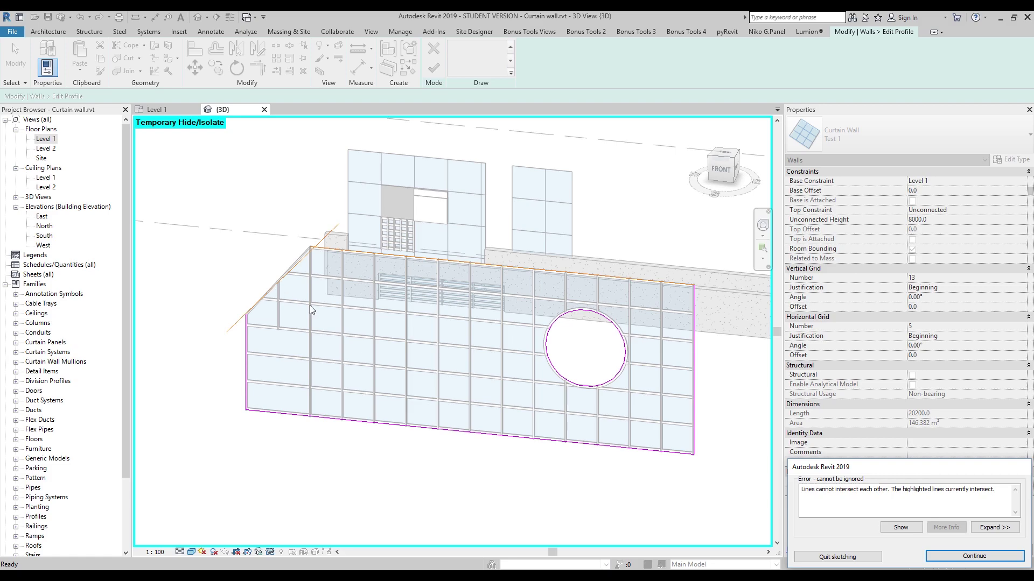
left_click(955, 555)
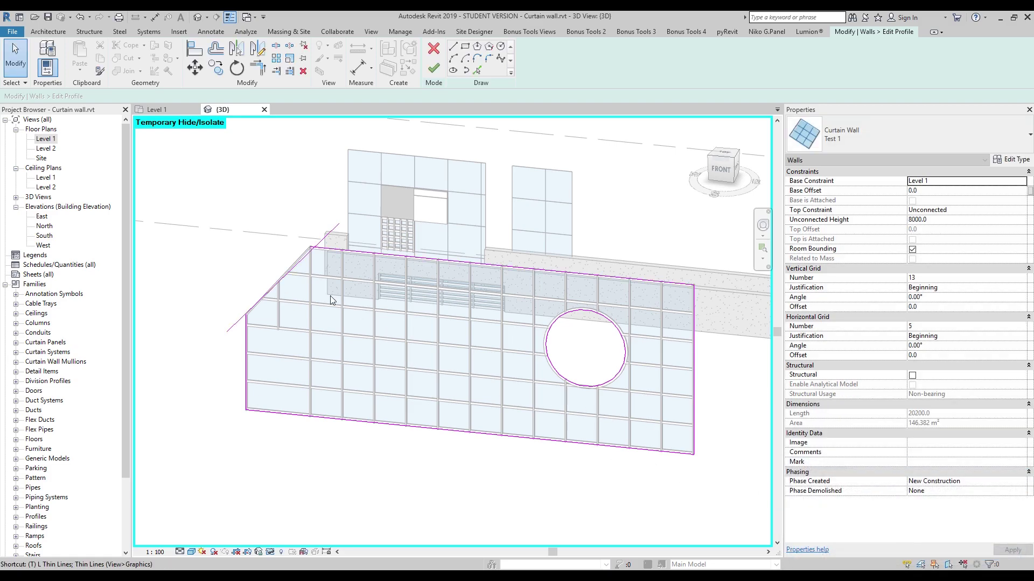
- Trim the diagonal line against the top and left profile edges to close the cut corner
left_click(321, 253)
left_click(306, 258, "ctrl")
left_click(305, 257)
left_click(247, 311)
left_click(247, 328)
key("Escape")
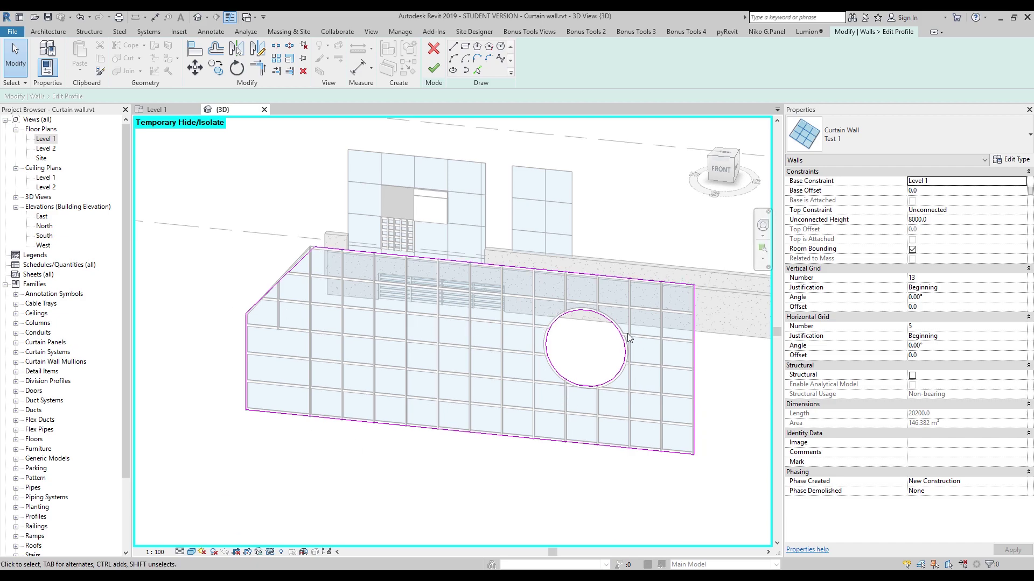
- Draw a smaller concentric circle inside the circular opening and finish the curtain wall's profile edit
left_click(500, 46)
left_click(585, 349)
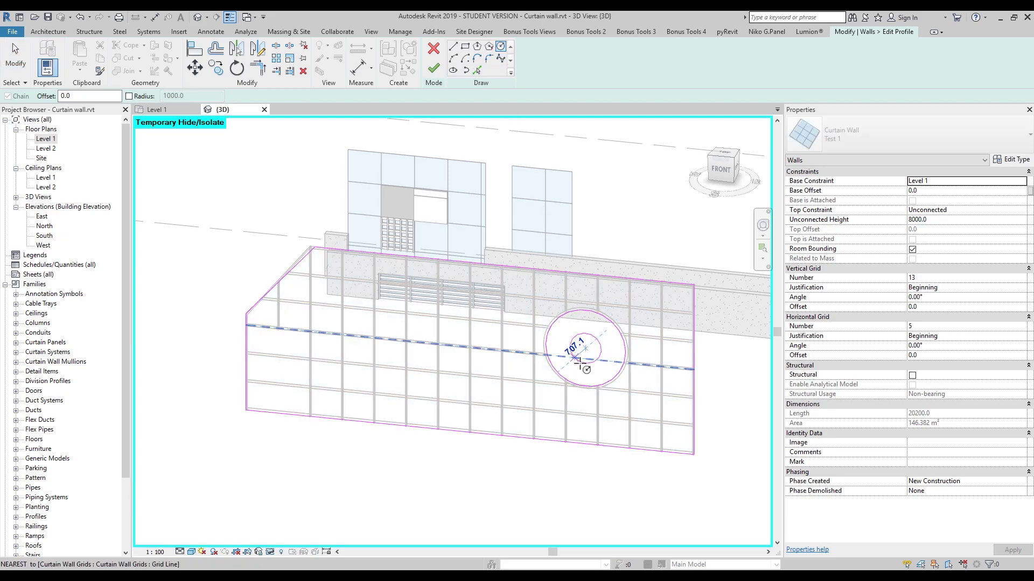
left_click(581, 367)
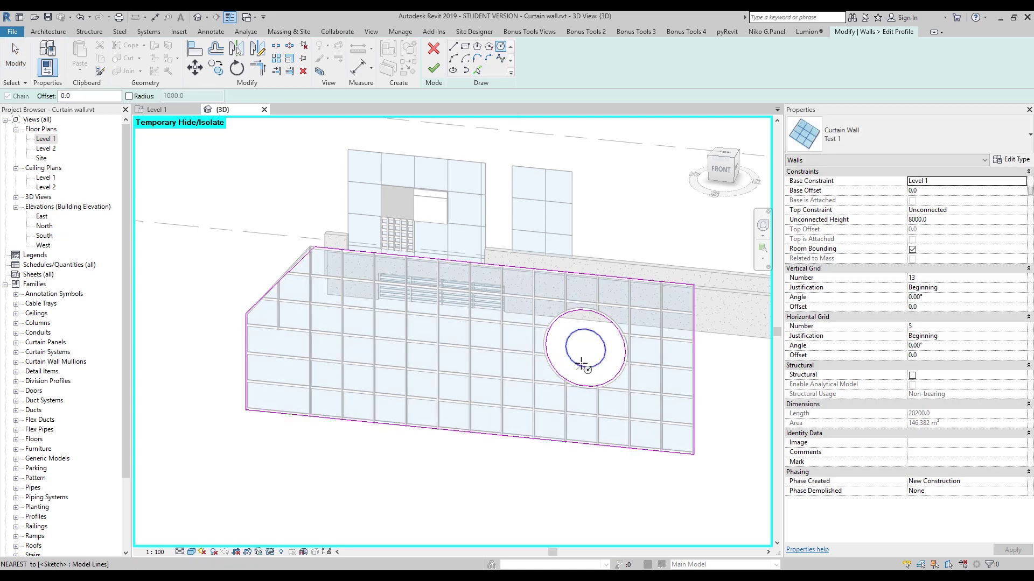
key("Escape")
key("Escape")
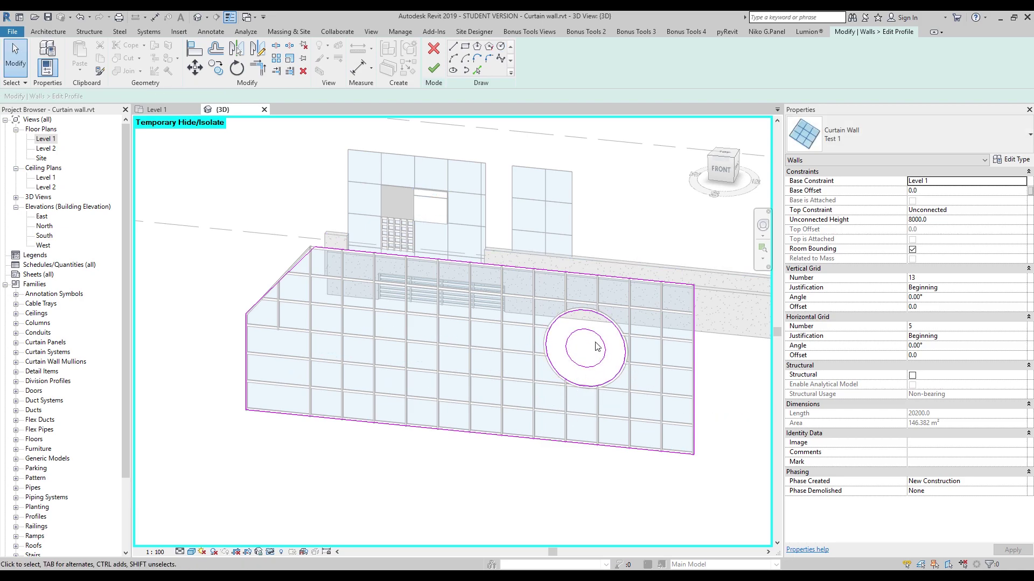
left_click(434, 68)
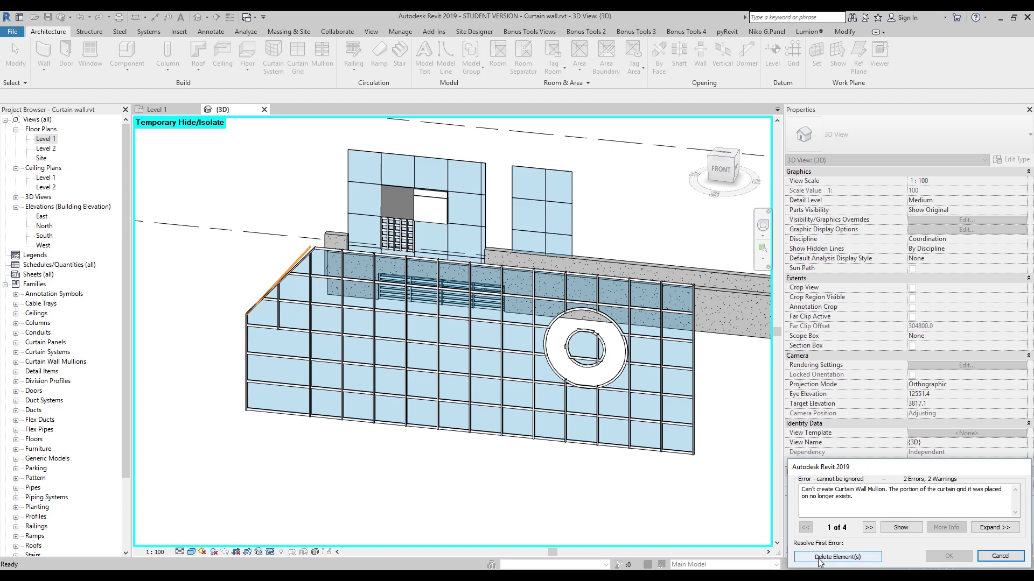
- Resolve the profile edit errors by deleting the curtain wall mullions whose grid portion no longer exists
left_click(853, 498)
left_click(839, 490, "shift")
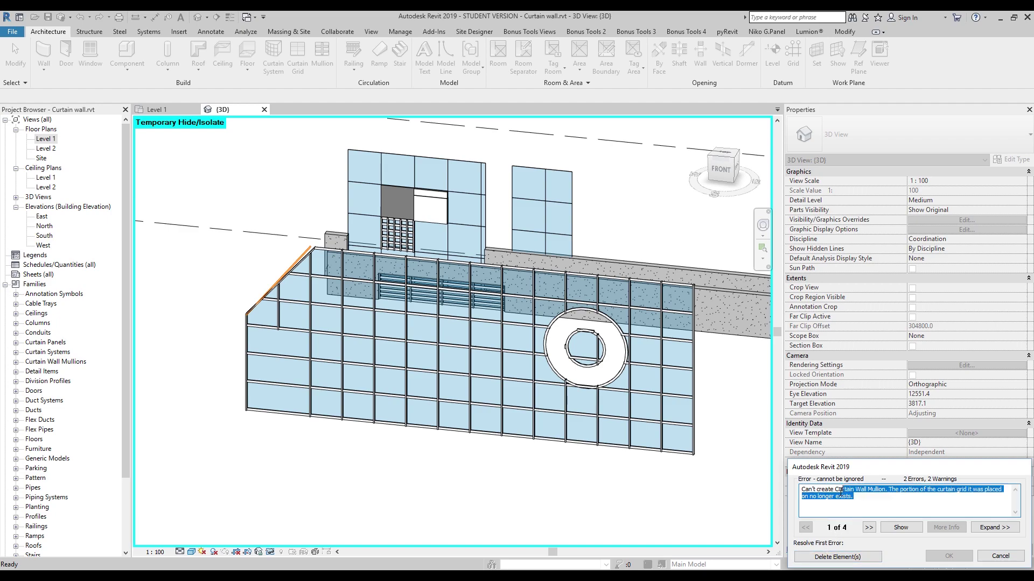
left_click(844, 496, "shift")
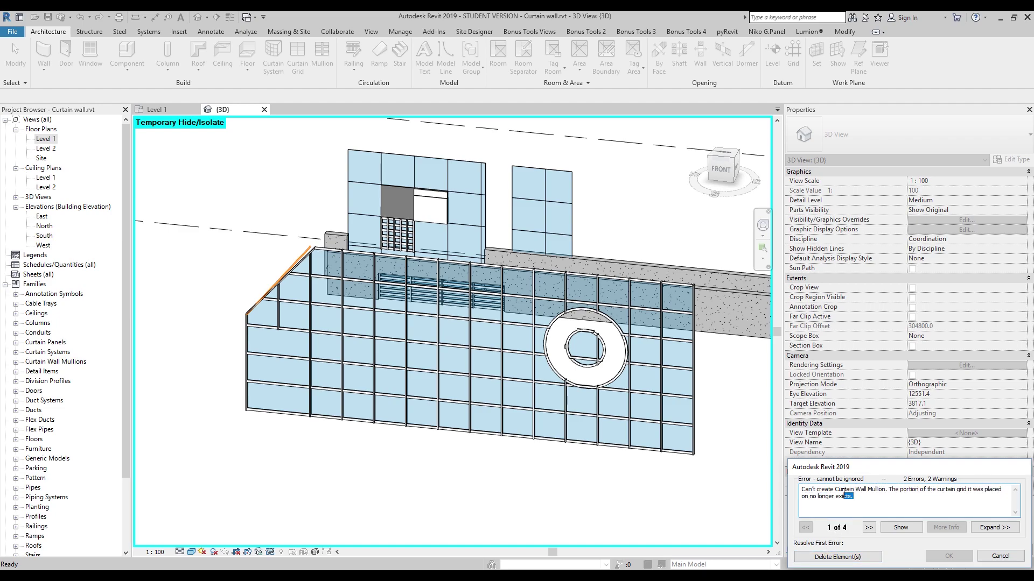
left_click(848, 489, "shift")
left_click_drag(843, 484, 866, 486, "shift")
left_click(856, 489)
left_click_drag(813, 490, 999, 496)
left_click(837, 556)
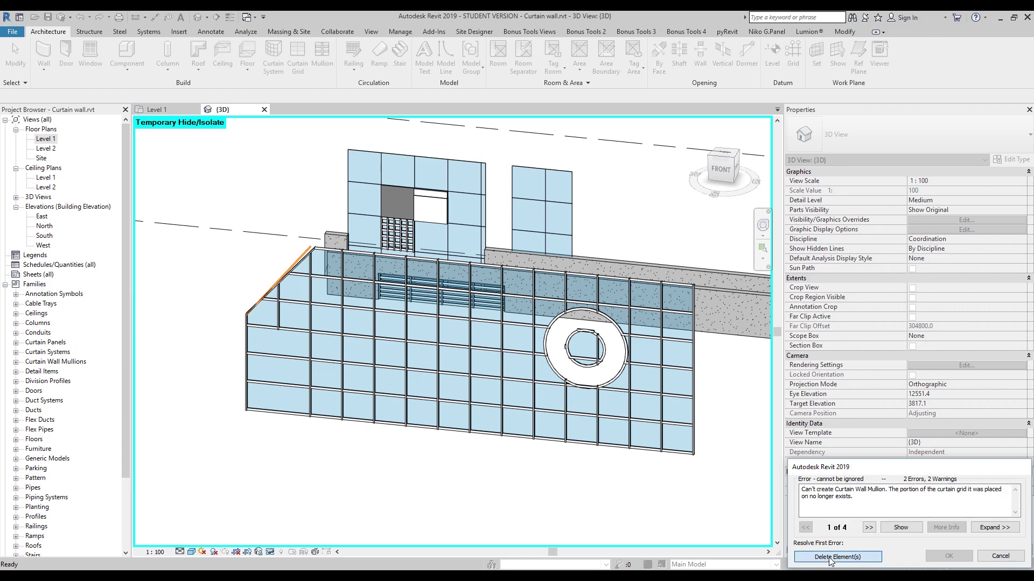
left_click(326, 315)
key("Escape")
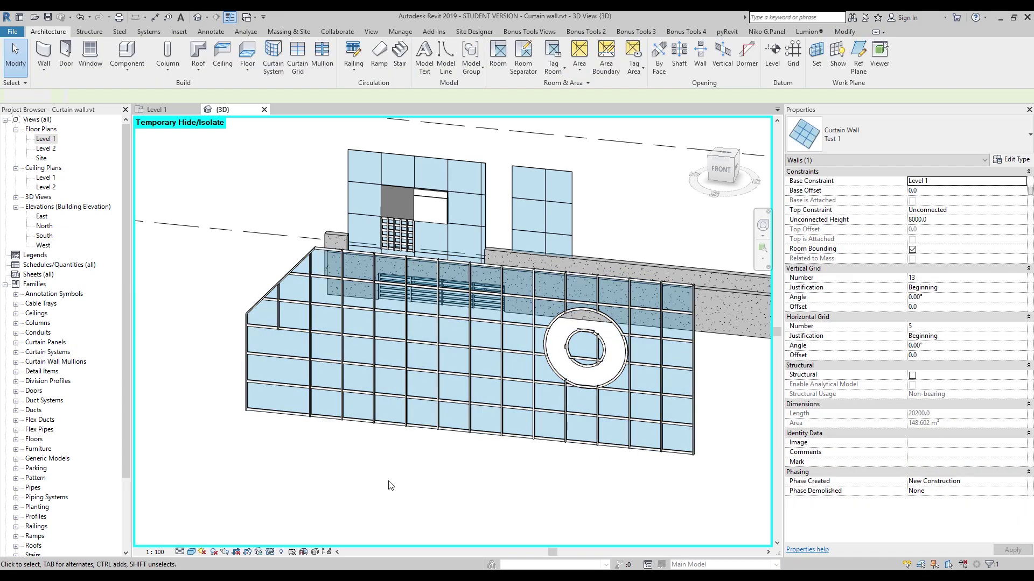
middle_click_drag(408, 448, 361, 461, "shift")
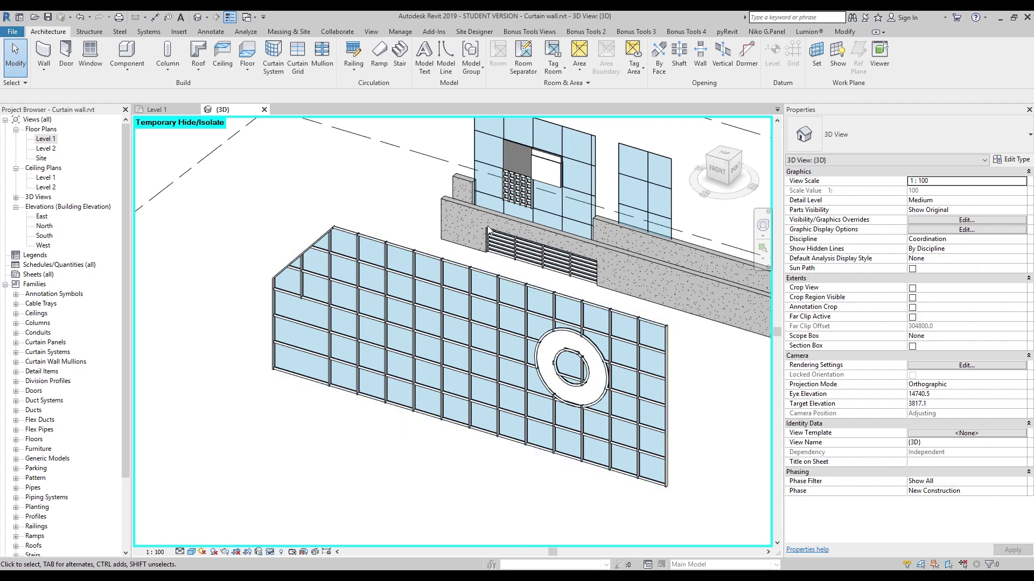
- Reset the curtain wall's profile to its original shape and delete the mullions left without a grid portion
left_click(432, 427)
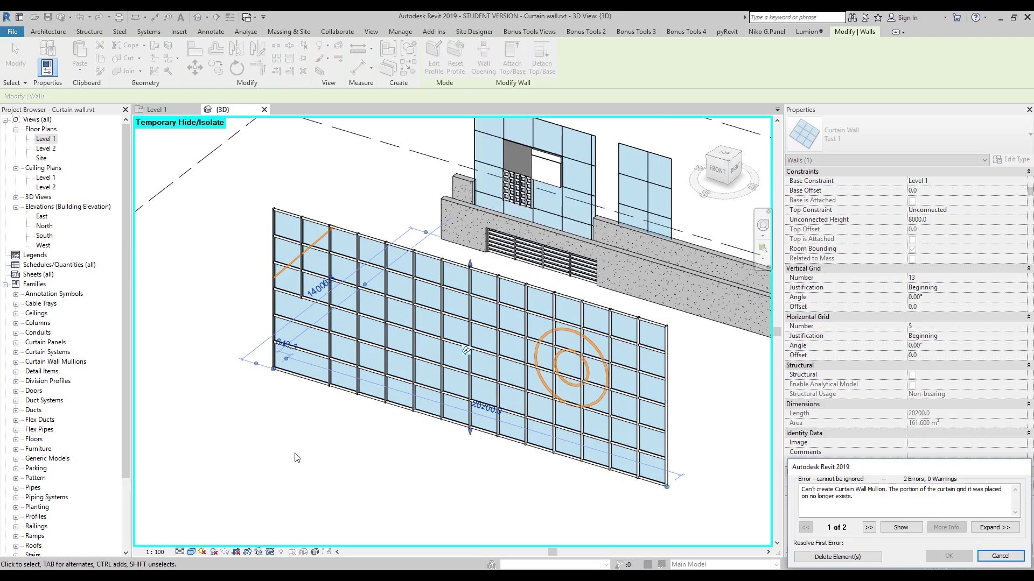
left_click_drag(926, 501, 877, 488)
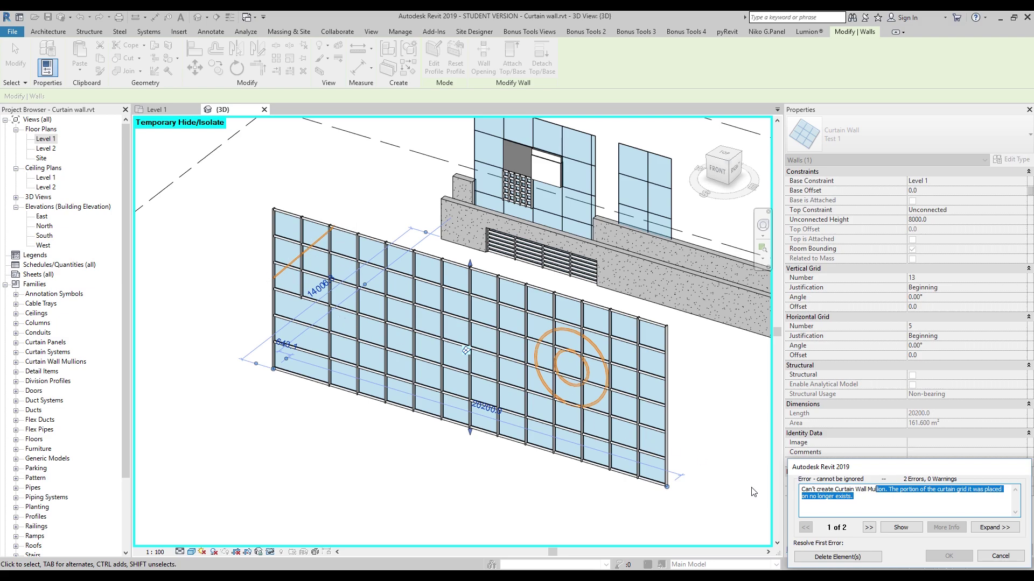
left_click(829, 557)
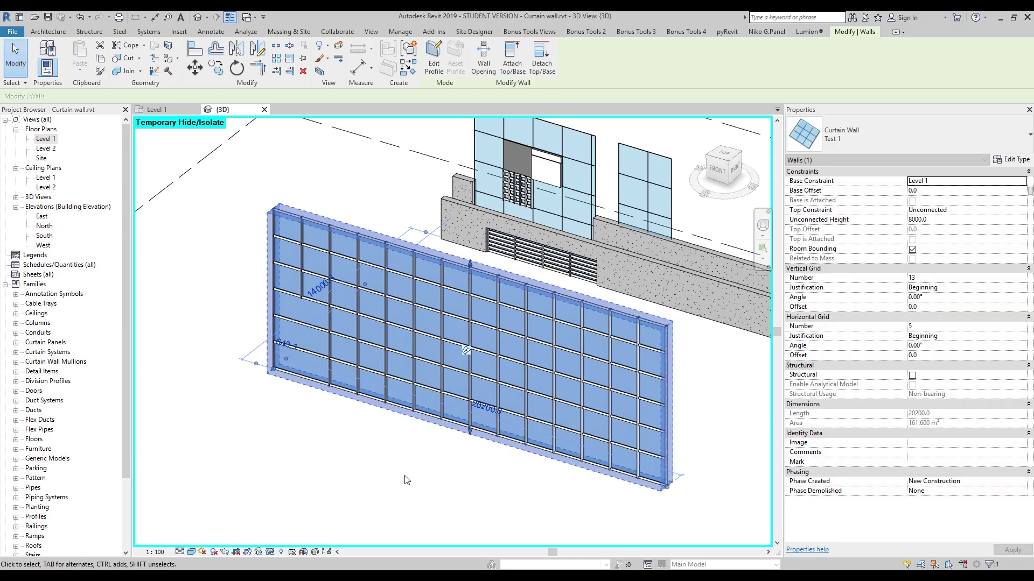
left_click(407, 480)
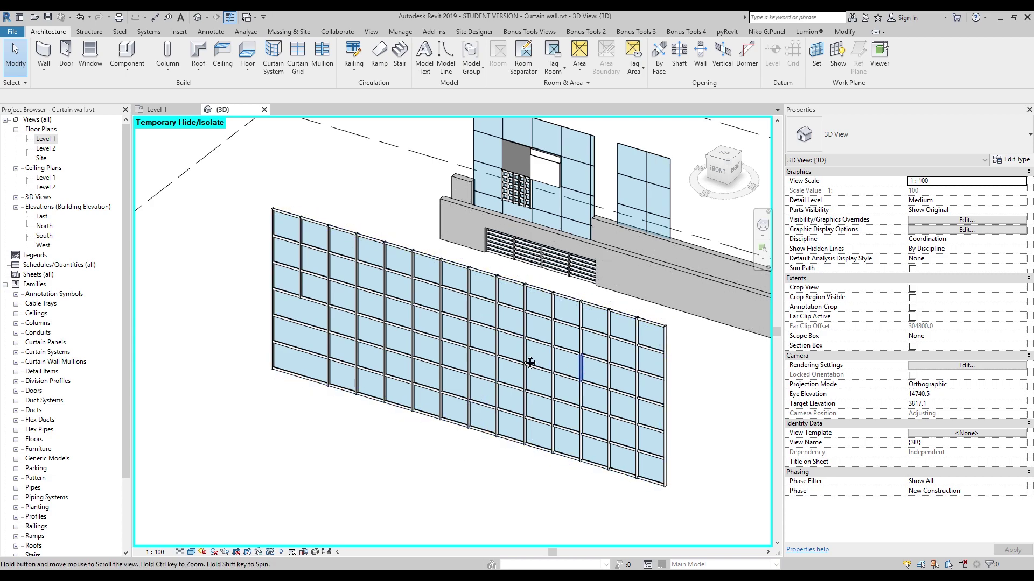
- Edit the front concrete retaining wall's profile and sketch a 45° line about 1414 mm long from its end edge to its top edge
middle_click_drag(543, 363, 382, 338)
middle_click_drag(621, 308, 341, 307)
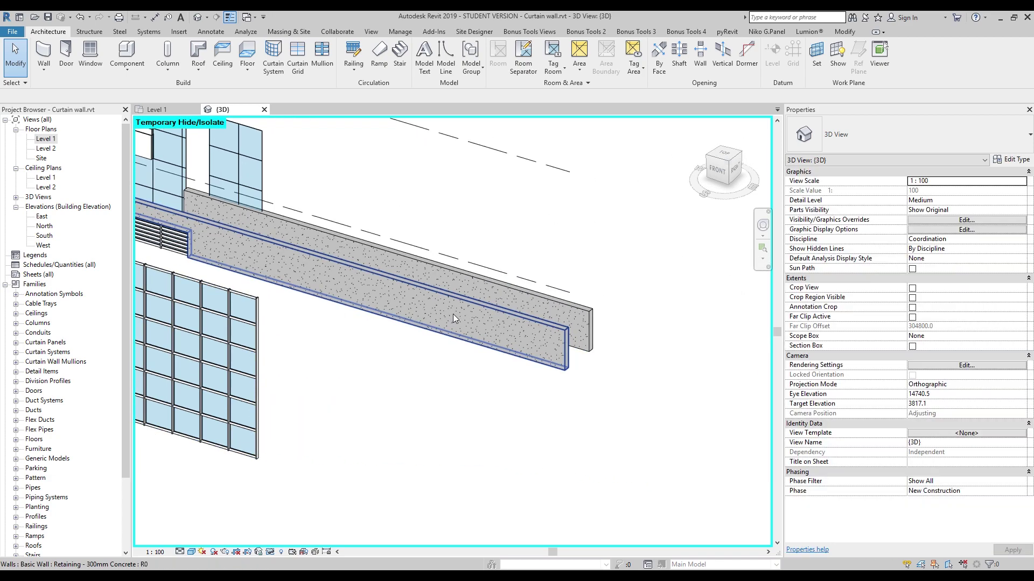
left_click(453, 317)
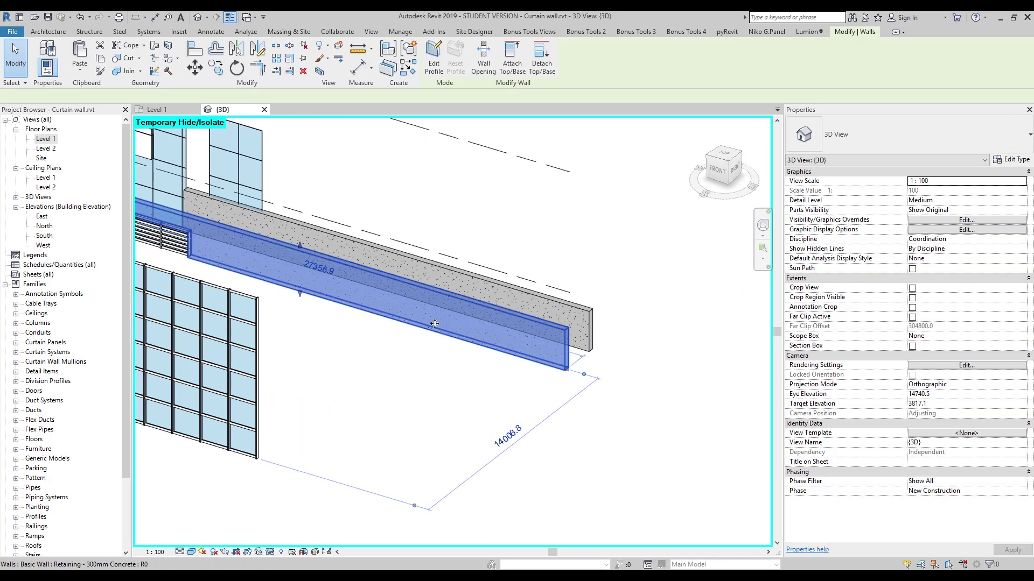
left_click(434, 54)
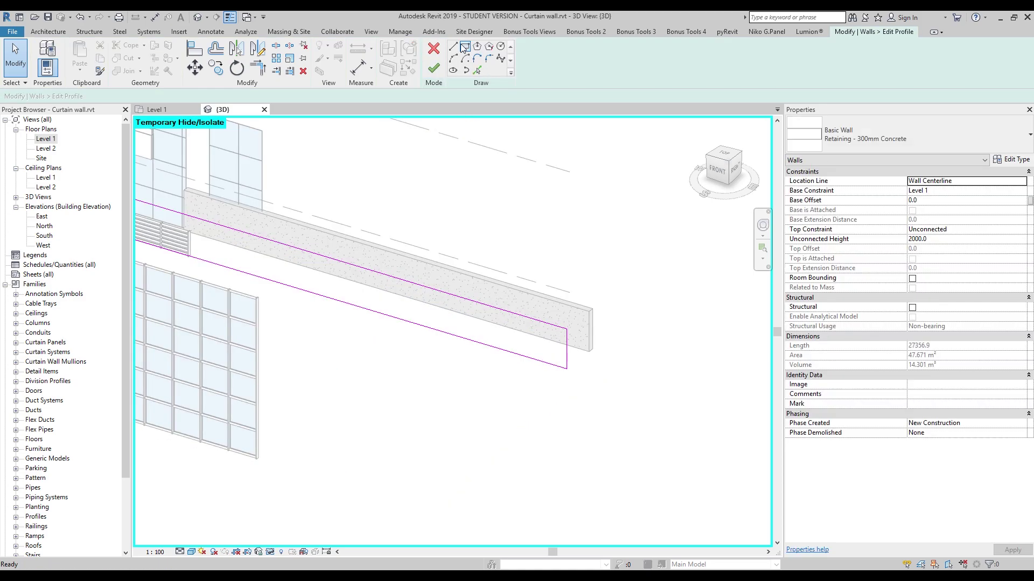
left_click(452, 47)
left_click(565, 343)
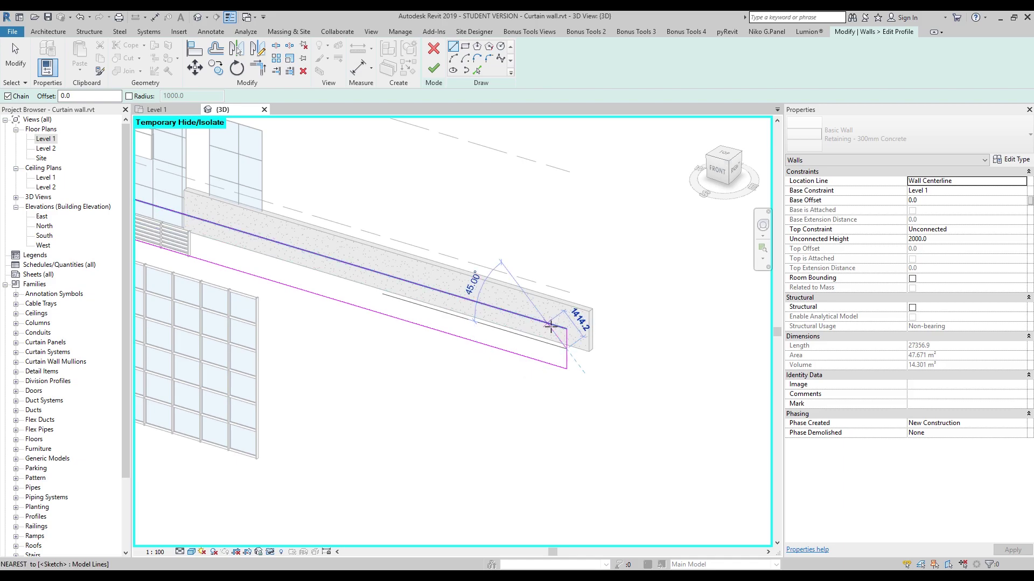
key("Escape")
key("Escape")
- Trim the retaining wall's top and end profile edges to the diagonal line and finish the profile edit
left_click(541, 325)
left_click(554, 335)
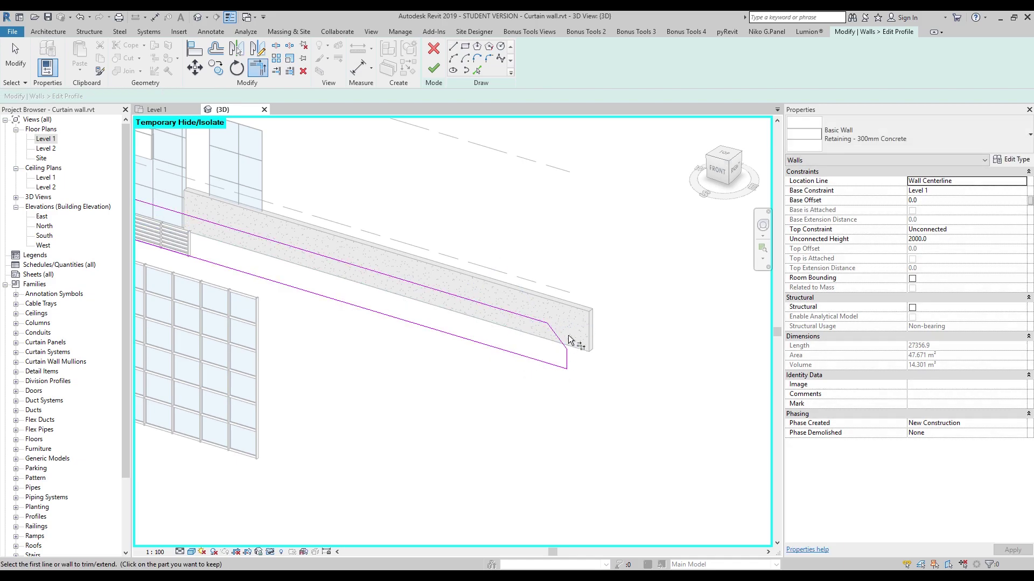
left_click(433, 68)
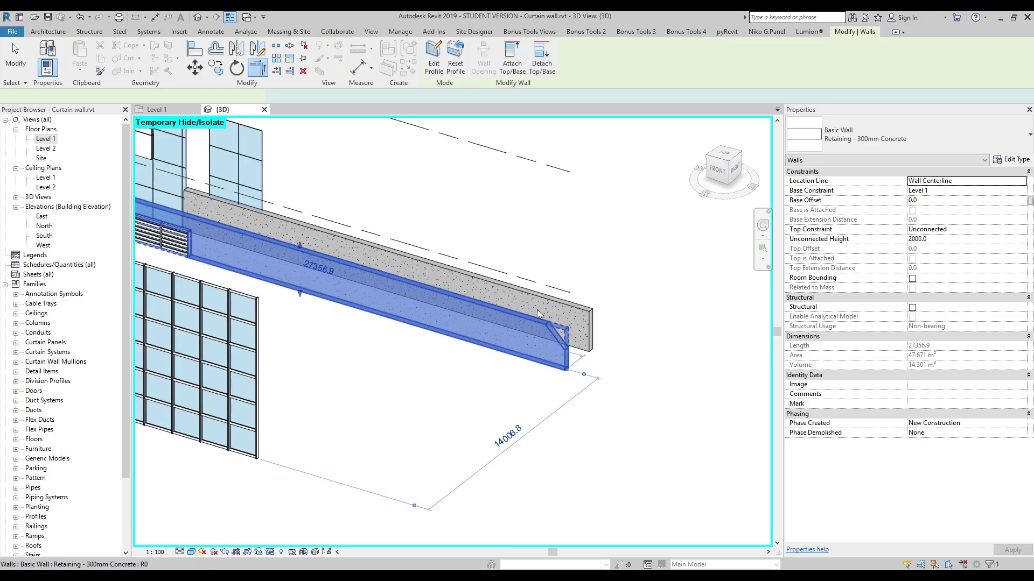
key("Escape")
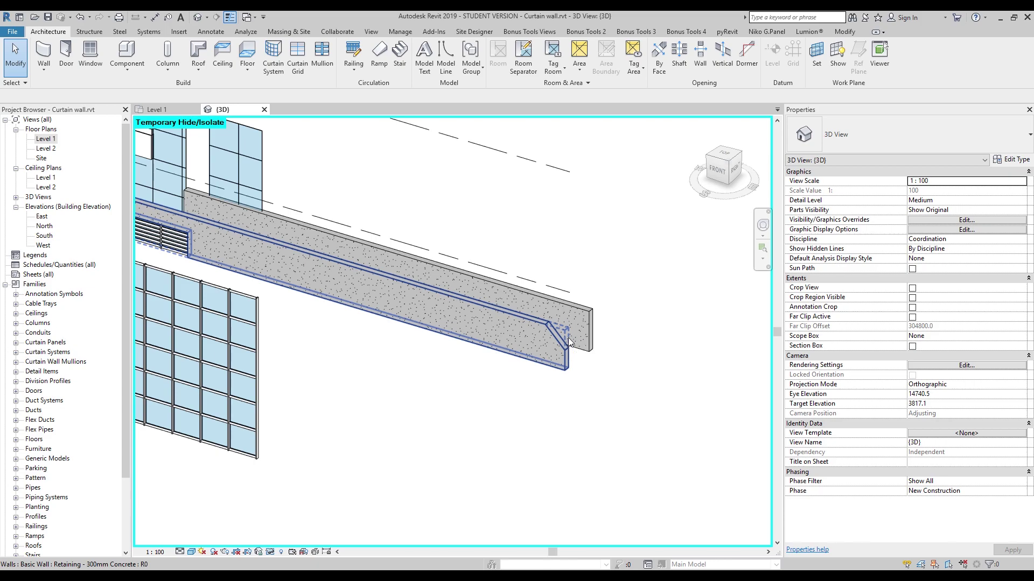
key("z")
key("f")
middle_click_drag(325, 359, 490, 357, "shift")
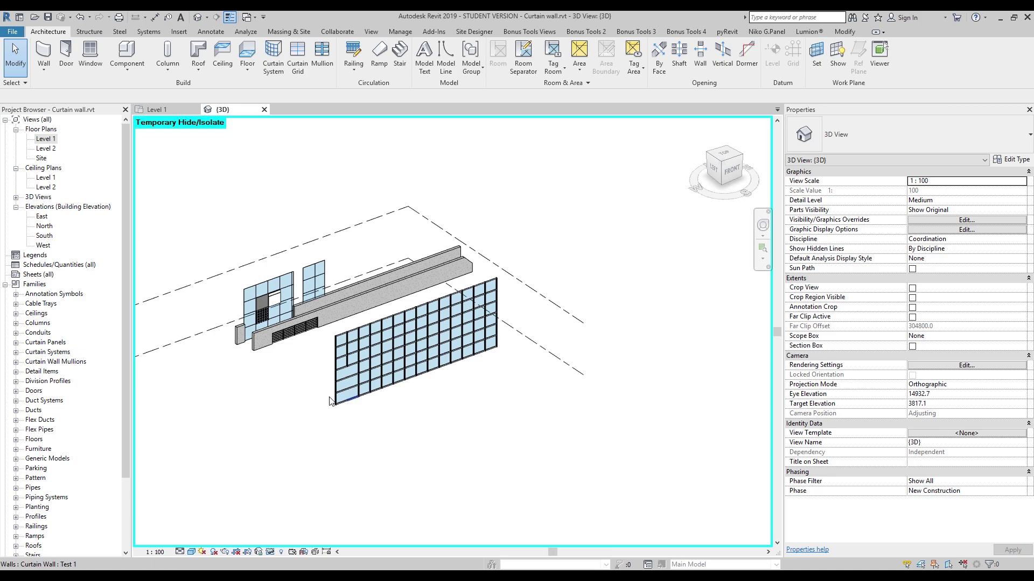
middle_click_drag(436, 404, 560, 420, "shift")
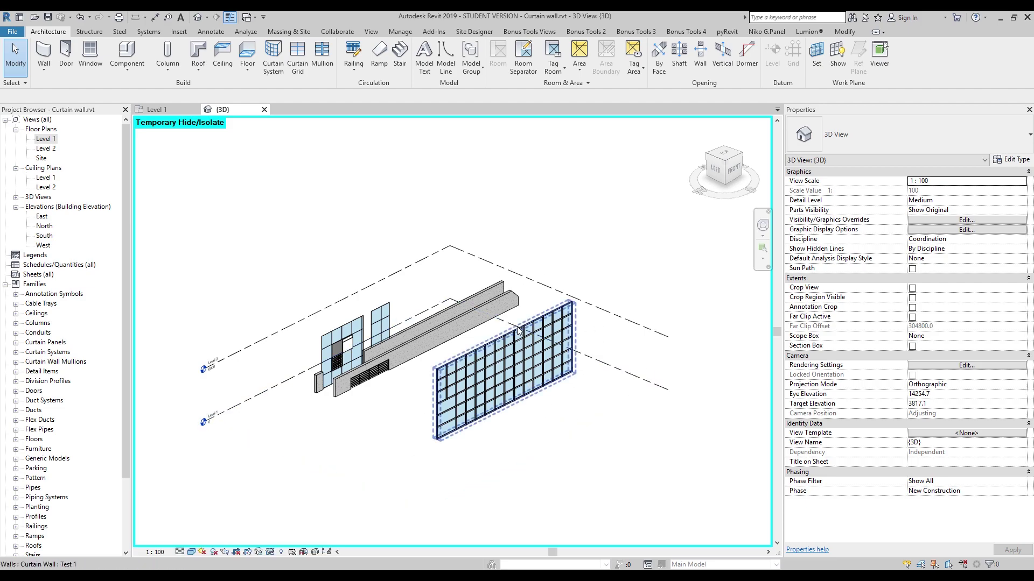
- Start an in-place mass named Mass 1 and sketch a rectangle on Level 1 beside the existing walls
middle_click_drag(481, 374, 513, 283)
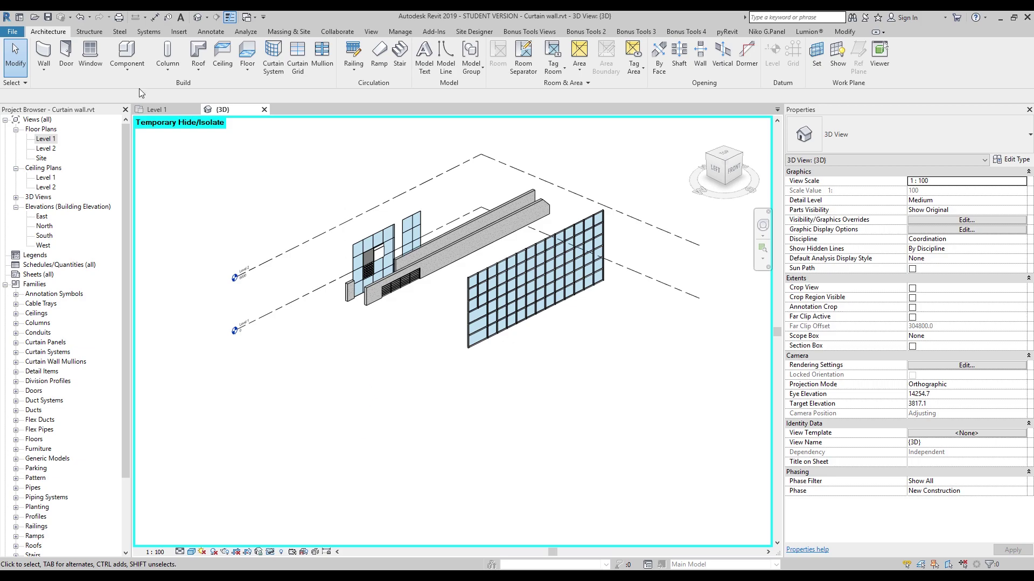
left_click(286, 32)
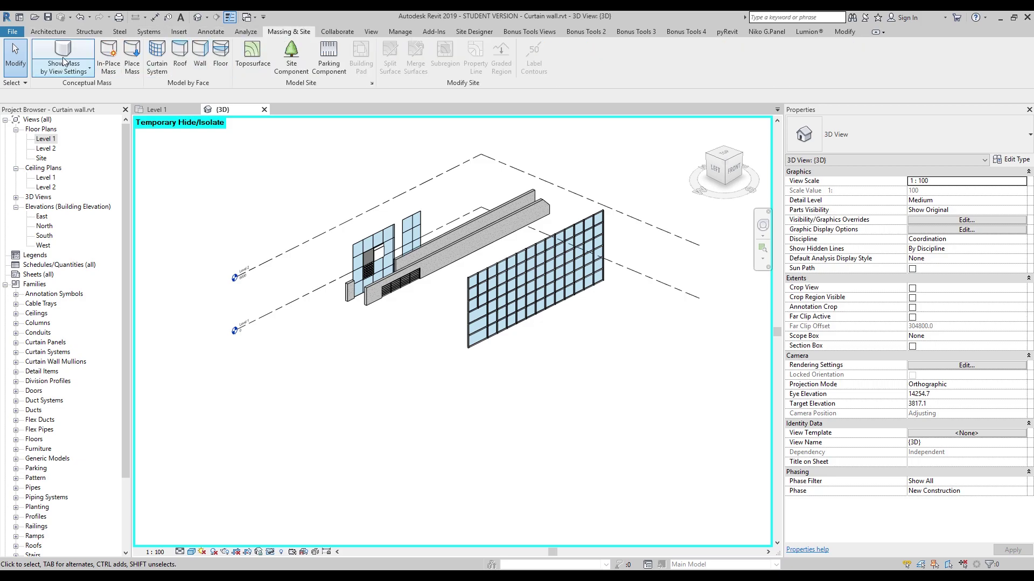
left_click(69, 73)
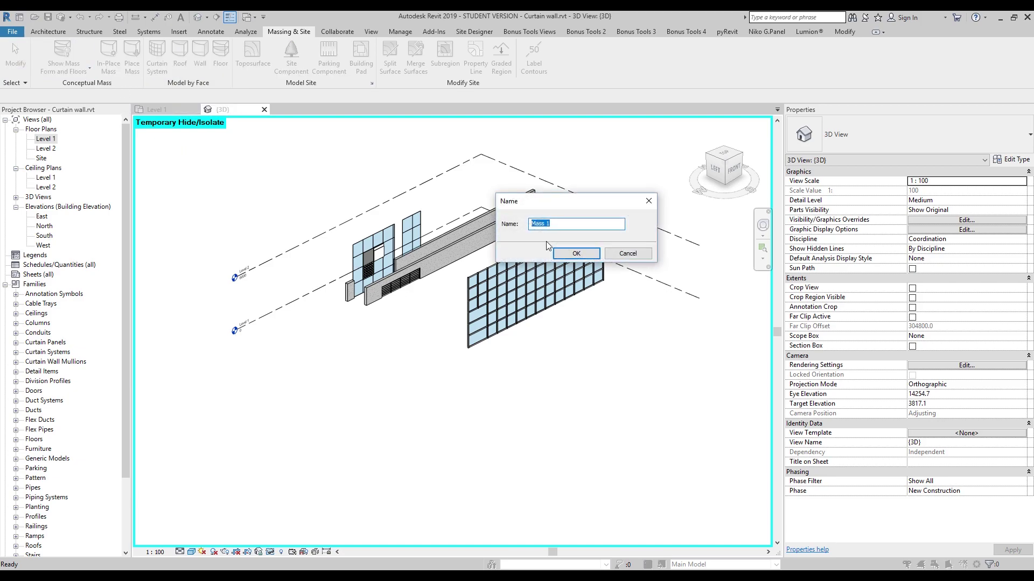
left_click(555, 253)
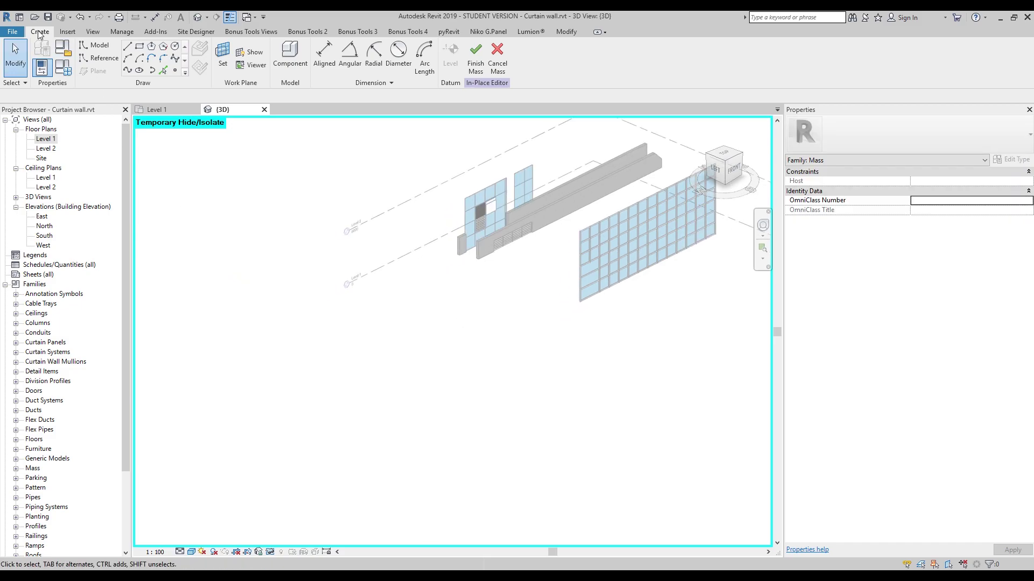
left_click(407, 320)
mouse_move(403, 364)
middle_mouse_down()
mouse_move(417, 380)
mouse_move(334, 403)
mouse_move(330, 391)
mouse_move(381, 410)
mouse_move(462, 396)
mouse_move(413, 369)
middle_mouse_up()
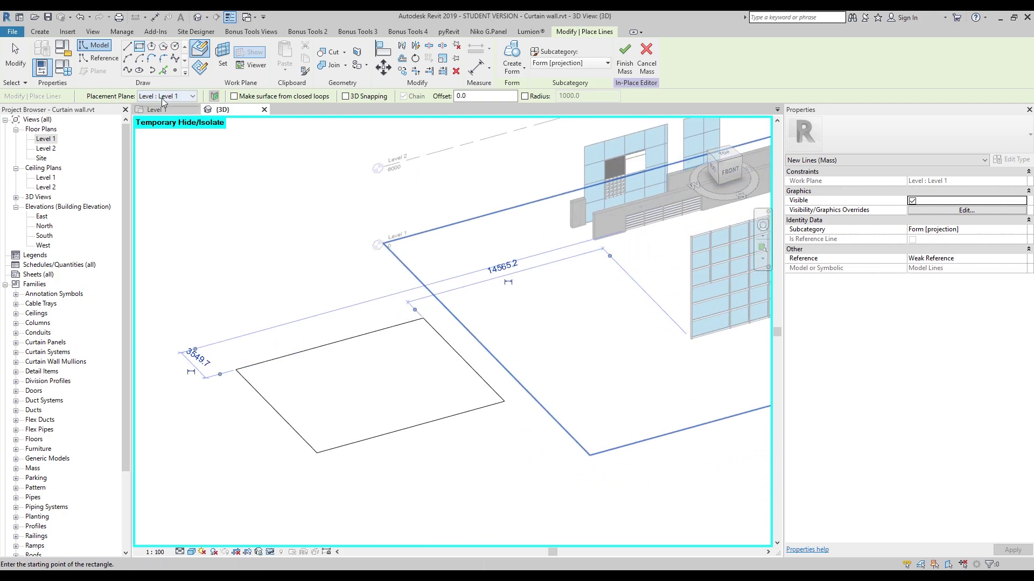
- Set the placement plane to Level 2 and sketch a circle of about 3200 mm radius above the rectangle
left_click(163, 100)
left_click(173, 115)
left_click(175, 46)
left_click(358, 384)
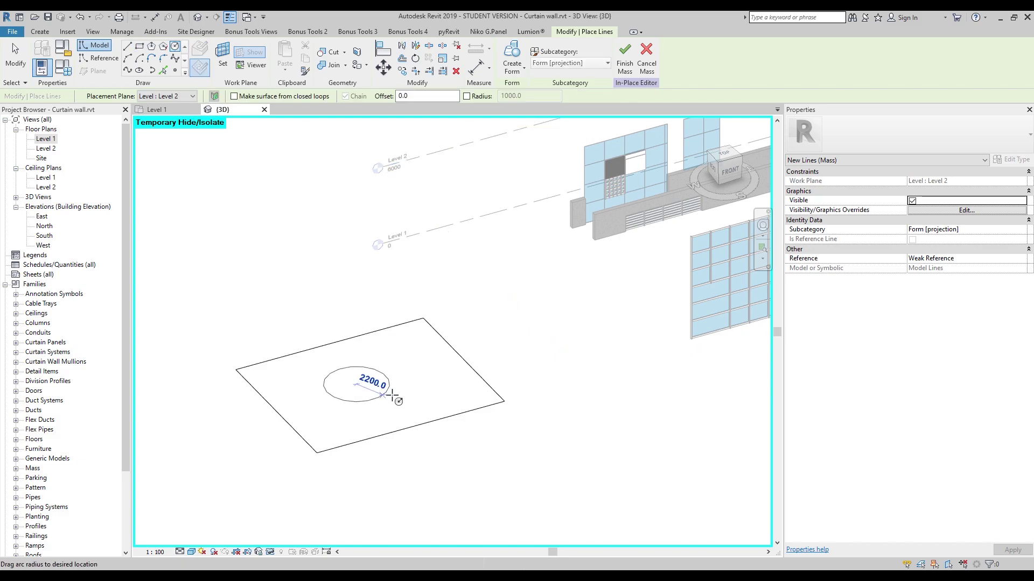
left_click(387, 404)
key("Escape")
key("Escape")
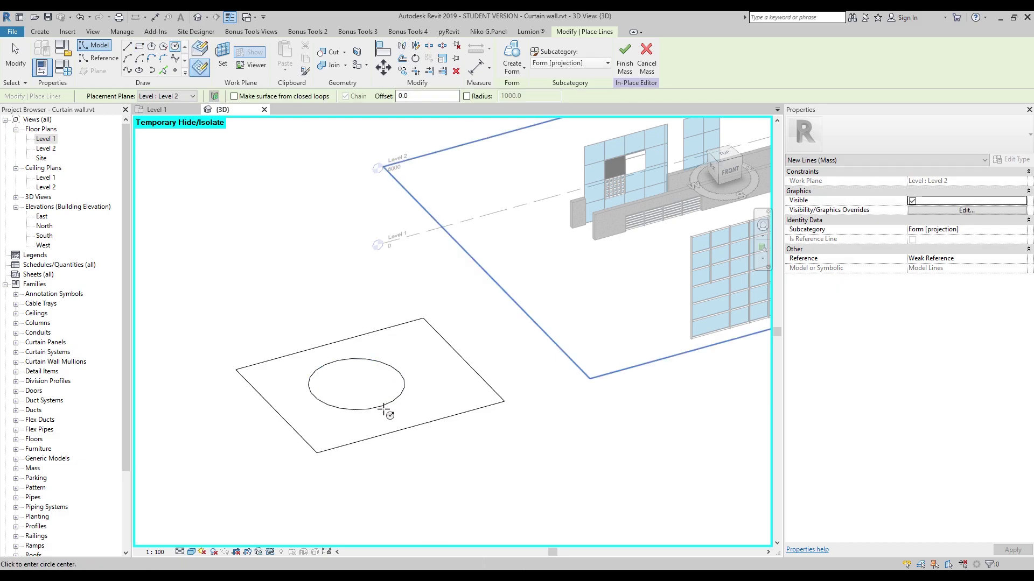
- Select the circle and examine its height relative to the levels in 3D and in the East elevation
left_click(330, 363)
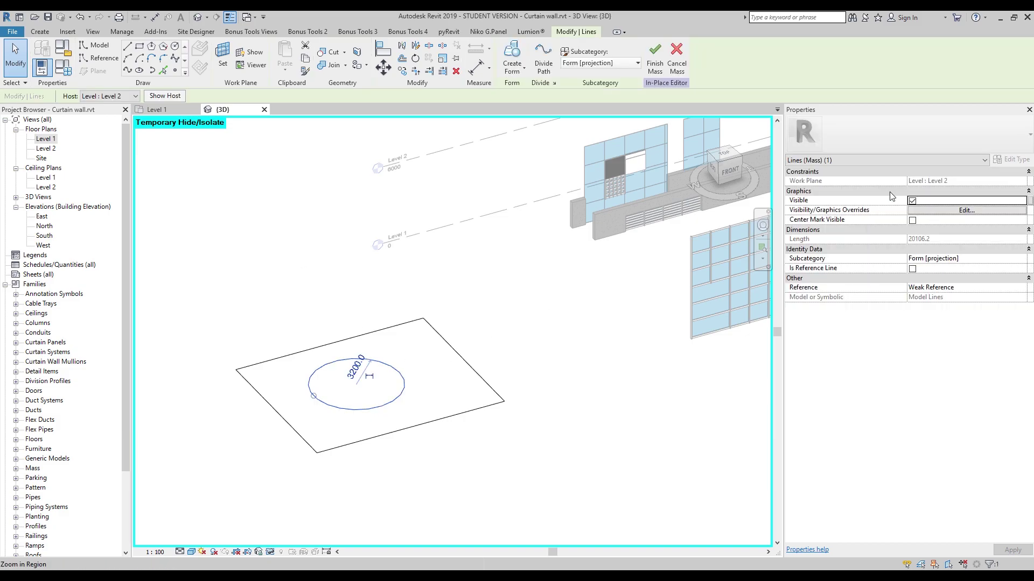
mouse_move(397, 282)
middle_mouse_down("shift")
mouse_move(427, 226)
mouse_move(406, 274)
mouse_move(403, 321)
mouse_move(455, 357)
mouse_move(473, 270)
middle_mouse_up("shift")
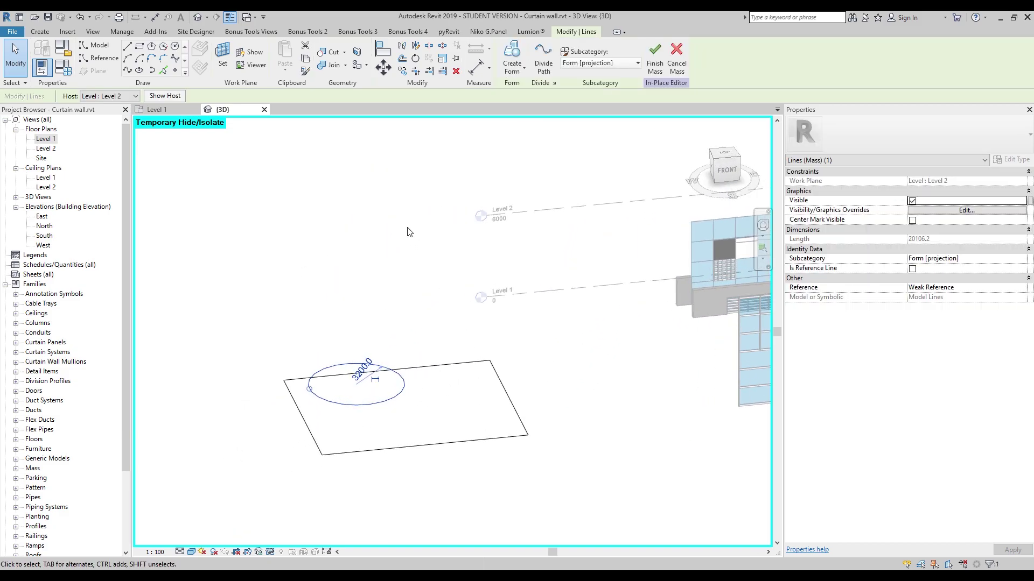
double_click(42, 217)
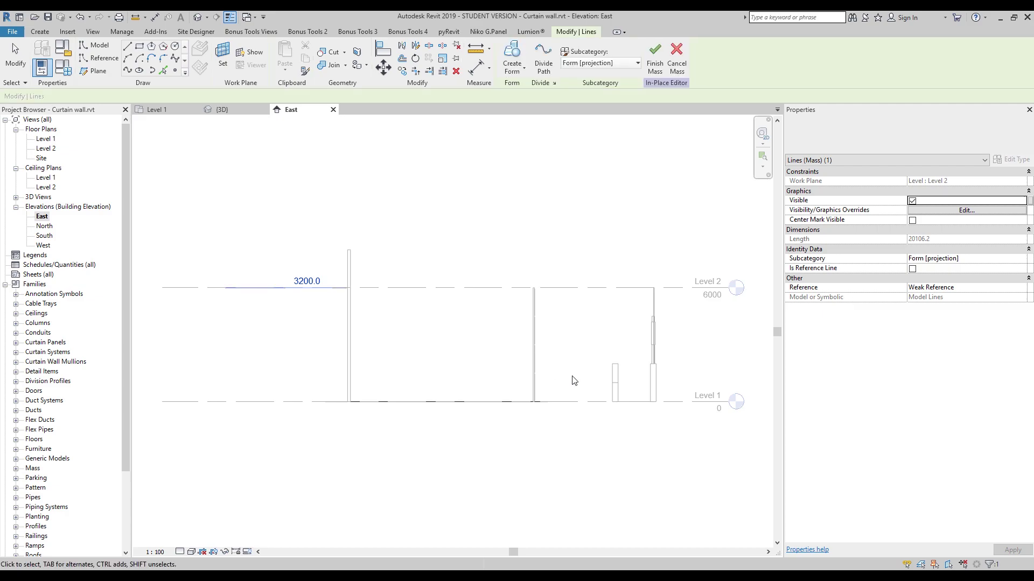
scroll(572, 377, "down", 5)
scroll(574, 370, "up", 5)
left_click_drag(196, 257, 415, 330)
middle_click_drag(246, 296, 418, 374)
left_click_drag(428, 363, 375, 366)
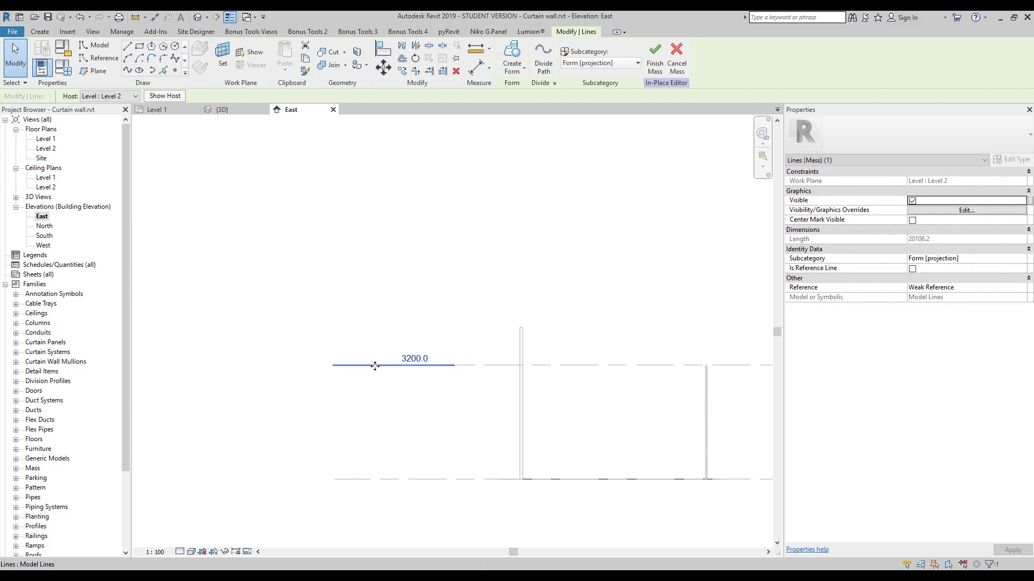
middle_click_drag(512, 273, 536, 253)
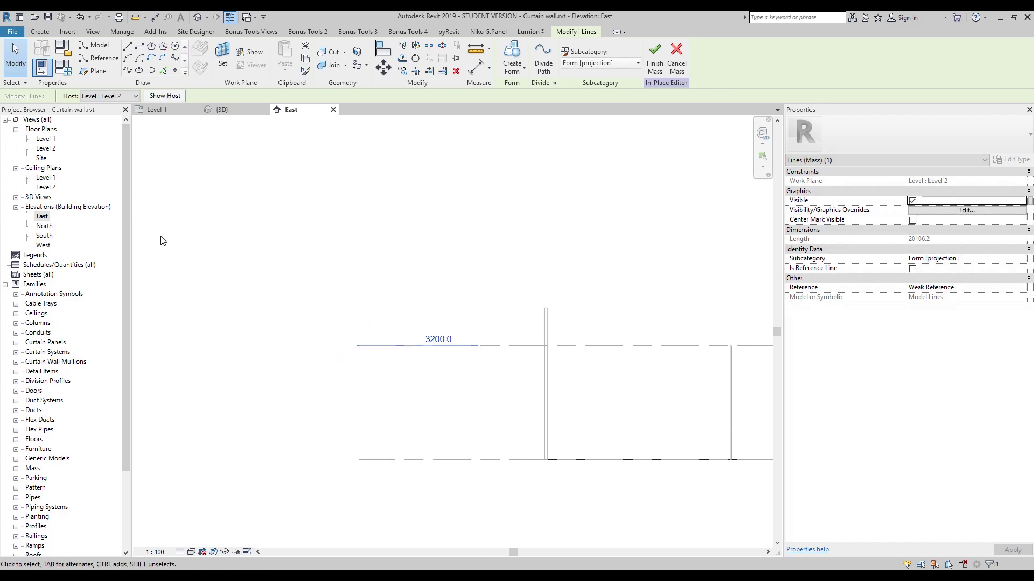
left_click(348, 201)
middle_click_drag(323, 215, 321, 274)
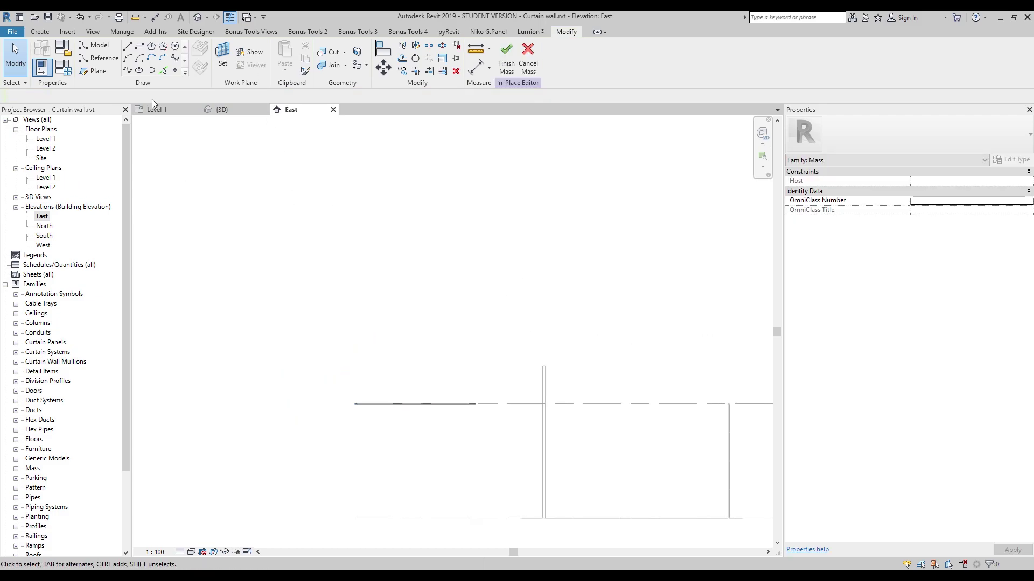
- Finish the mass and add a new level 23000 mm above Level 2 in the East elevation
left_click(41, 32)
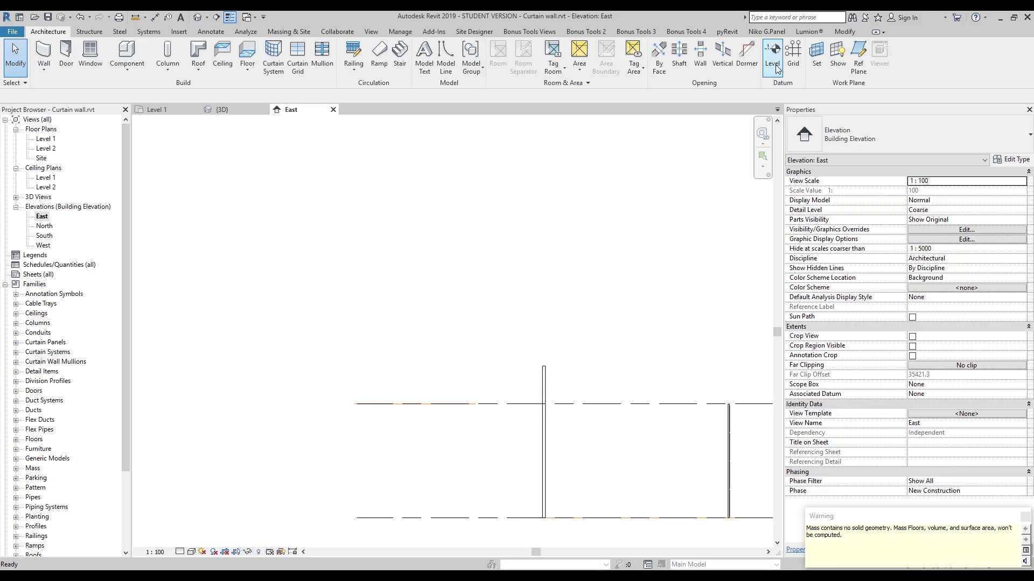
key("l")
key("l")
scroll(454, 296, "down", 3)
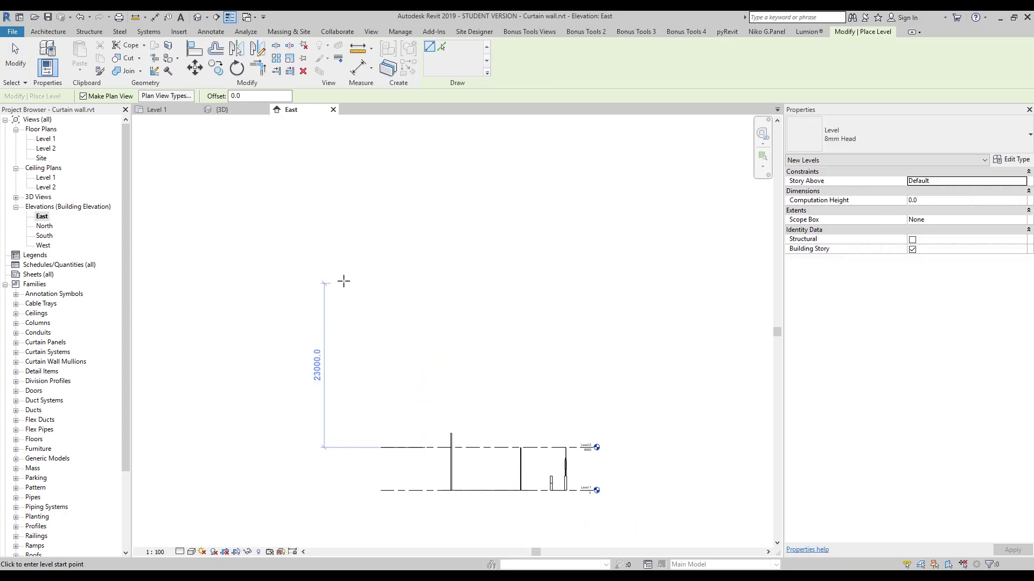
left_click(516, 365)
key("Escape")
key("Escape")
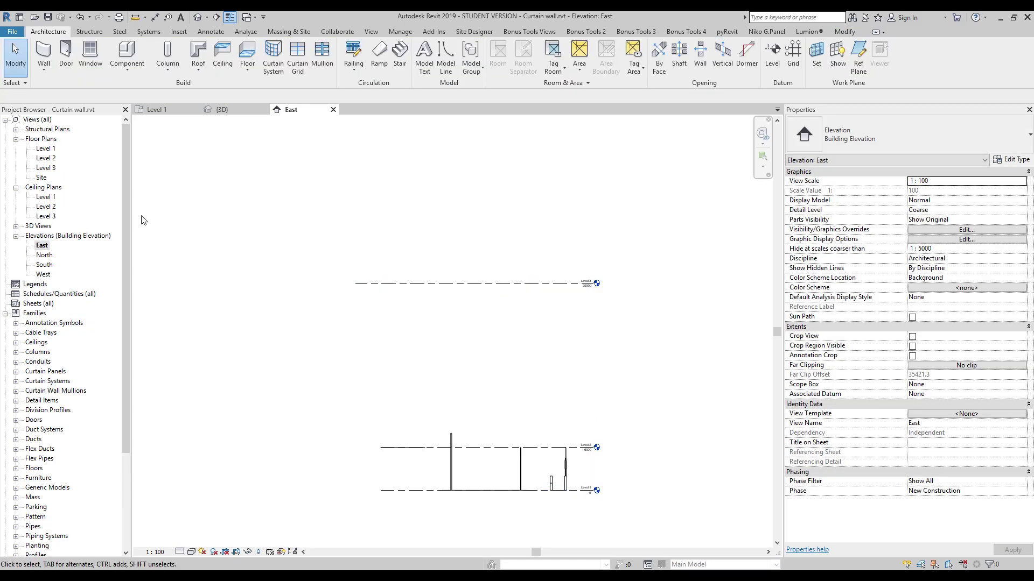
- Reopen the mass for in-place editing in the 3D view and change the circle's host to Level 3
left_click(223, 110)
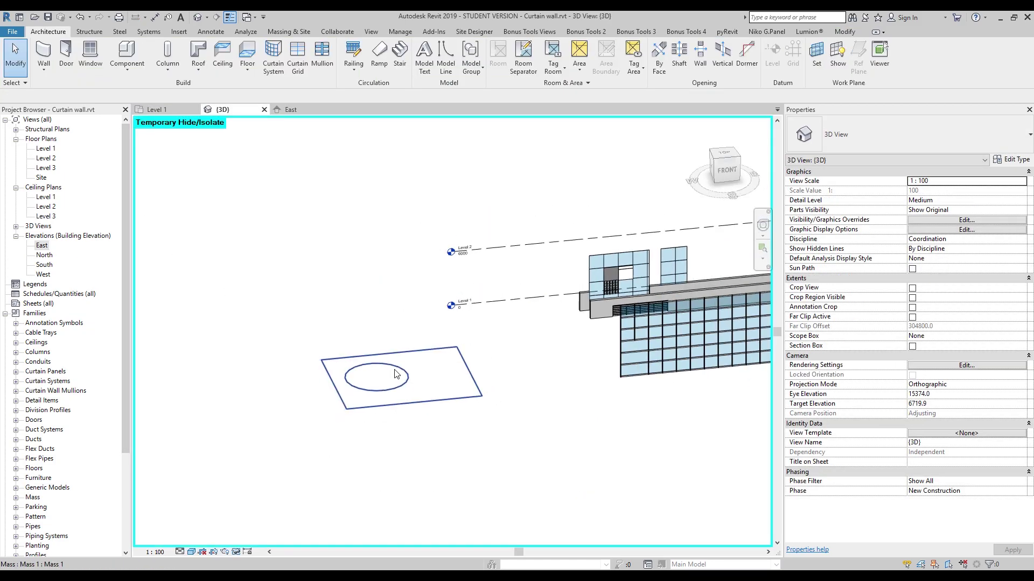
left_click(408, 375)
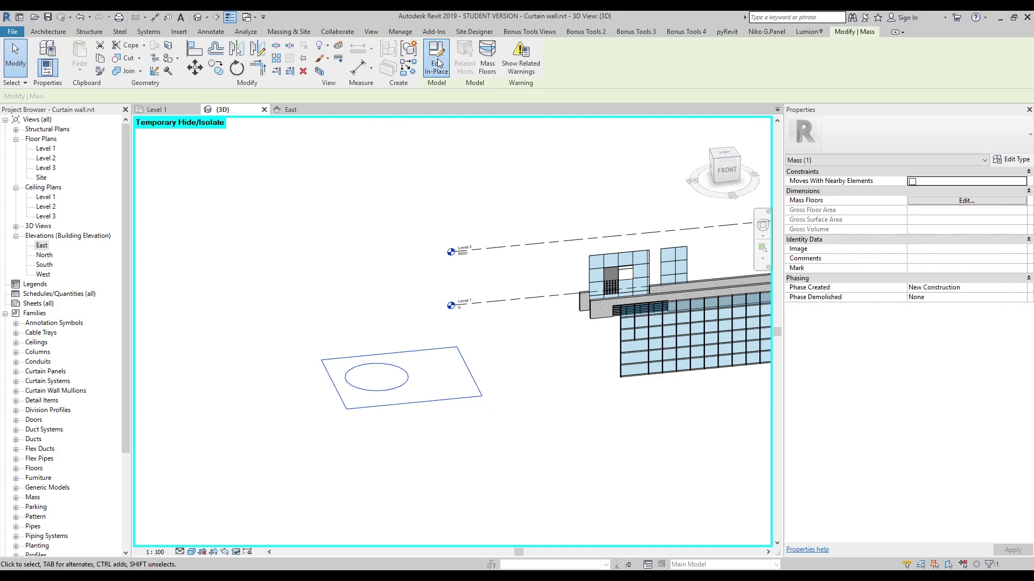
double_click(408, 386)
left_click(408, 385)
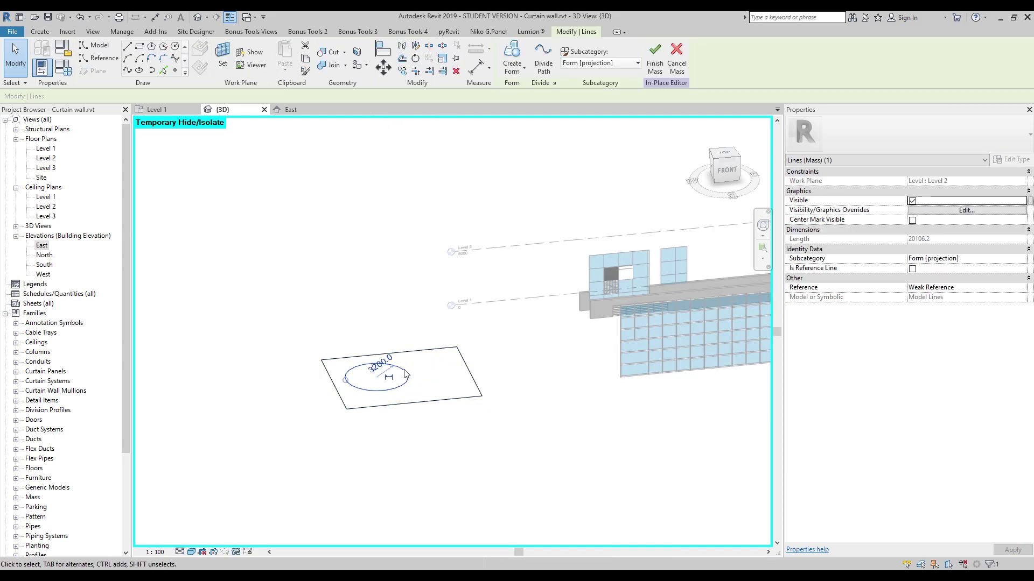
middle_click_drag(394, 306, 396, 344)
left_click(135, 96)
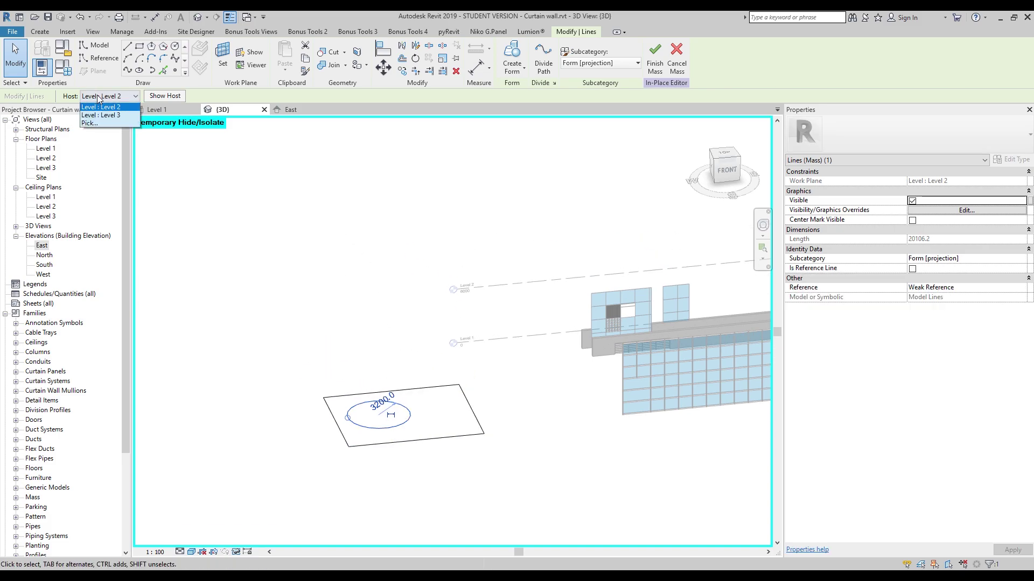
left_click(102, 124)
- Move the circle over the rectangle as seen from above
middle_click_drag(377, 442, 446, 496, "shift")
left_click(718, 169)
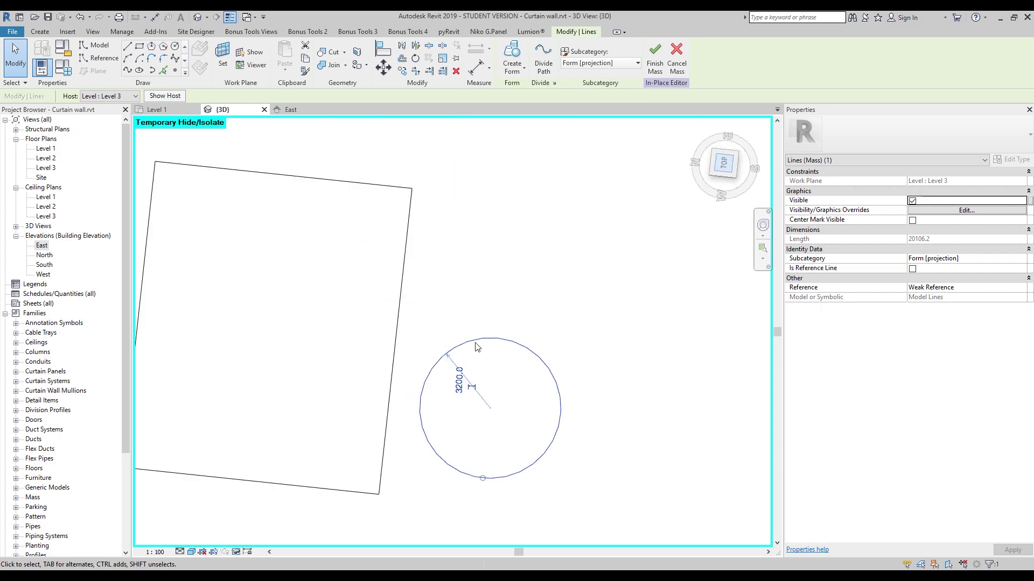
scroll(522, 340, "down", 2)
left_click_drag(524, 341, 424, 300)
- Create a solid form between the Level 3 circle and the base rectangle and finish the mass
middle_click_drag(531, 362, 433, 463, "shift")
left_click(433, 463, "ctrl")
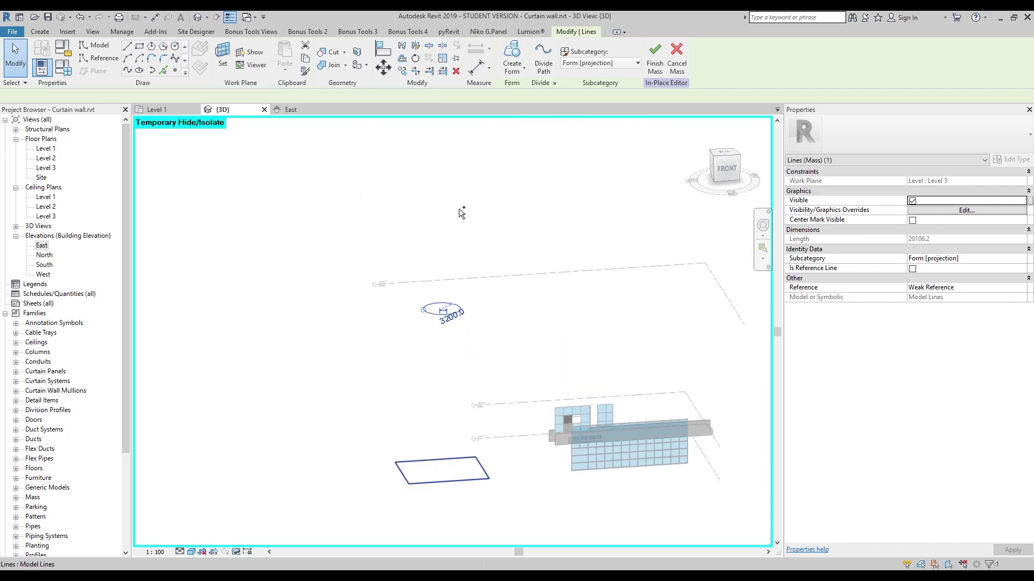
key("c")
key("f")
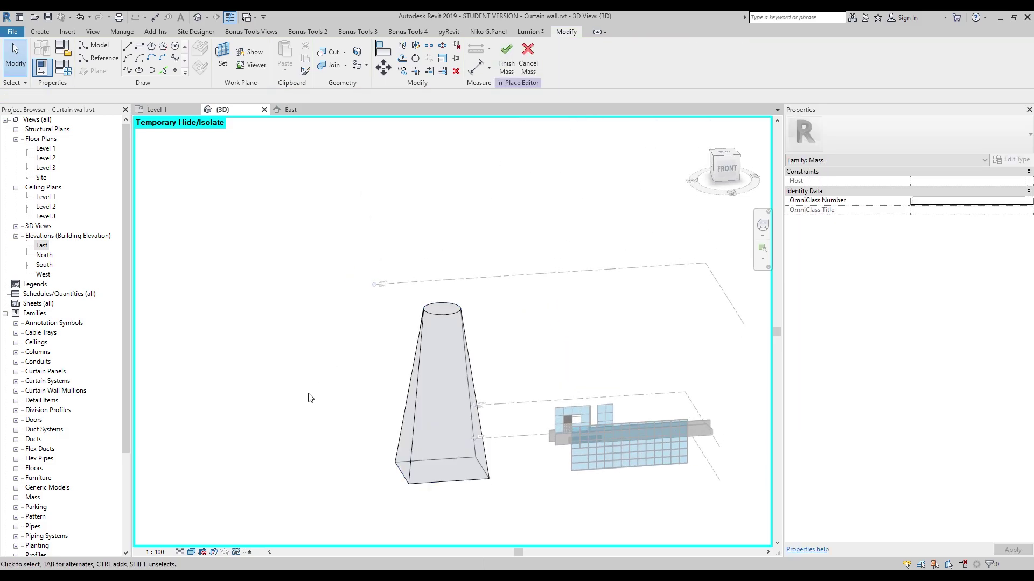
middle_click_drag(349, 386, 330, 408, "shift")
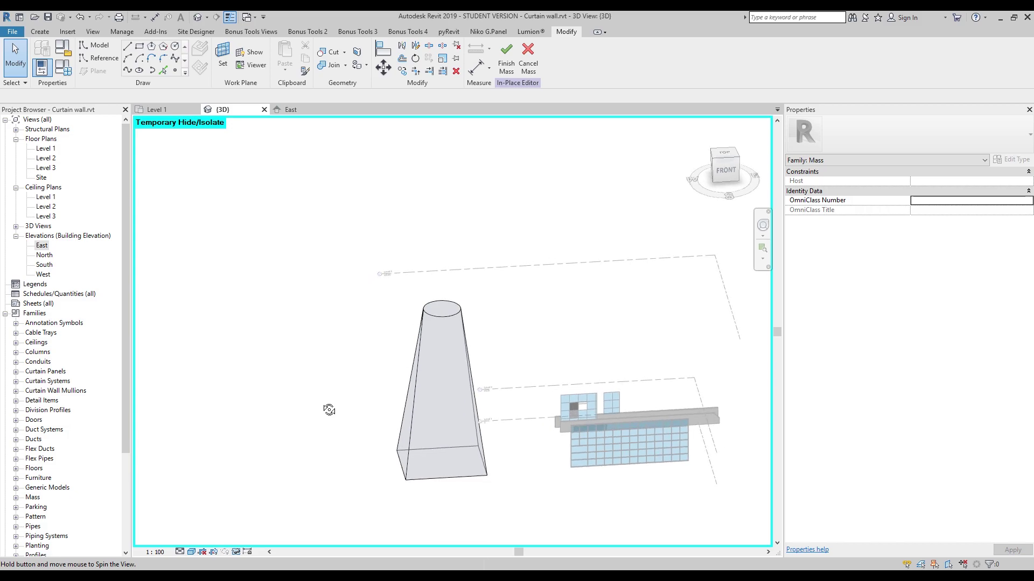
left_click(509, 61)
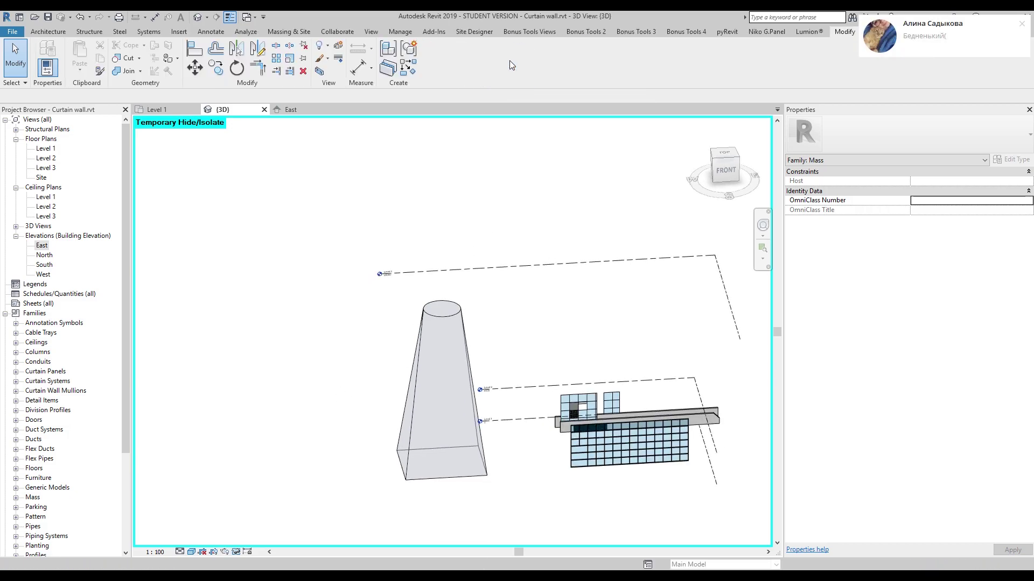
left_click(1021, 24)
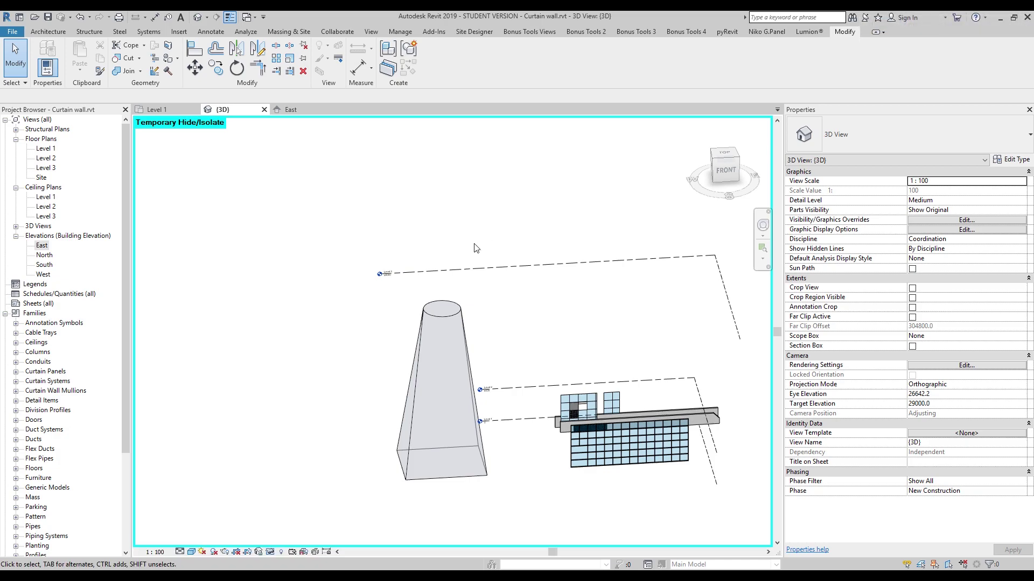
- Add mass floors to the tapered mass at Level 1, Level 2 and Level 3
left_click(447, 349)
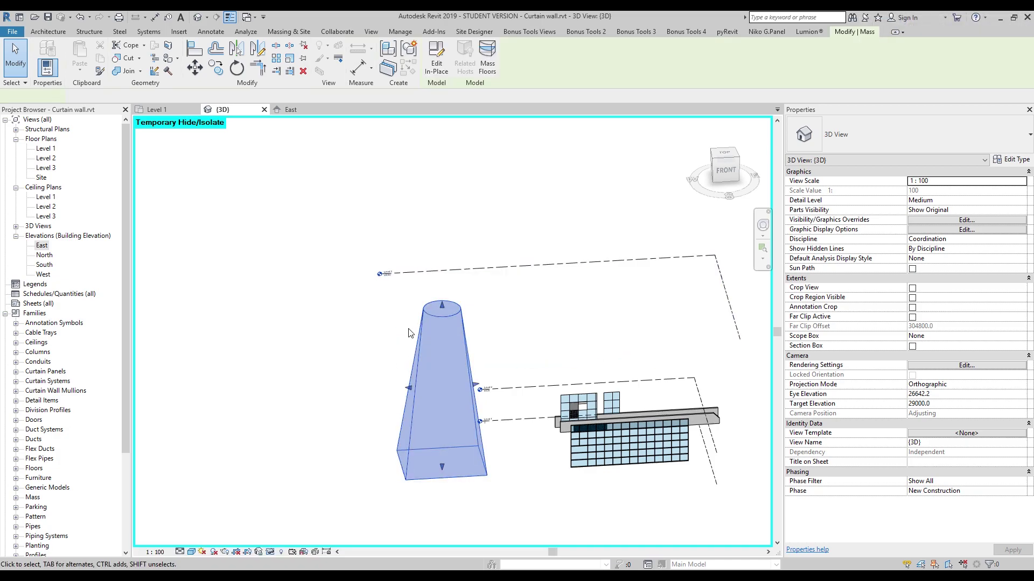
left_click(488, 54)
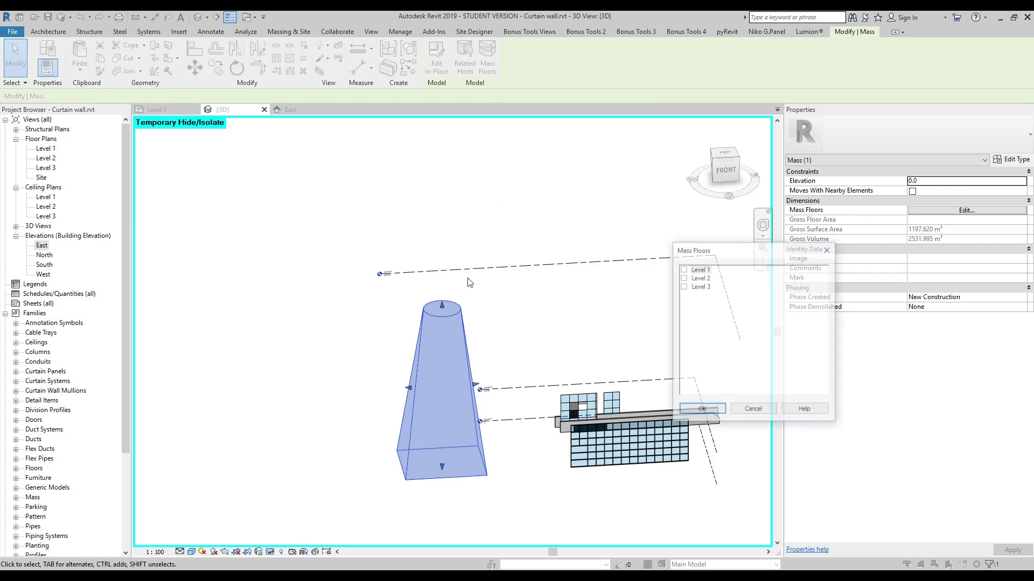
left_click(683, 269)
left_click(683, 278)
left_click(683, 286)
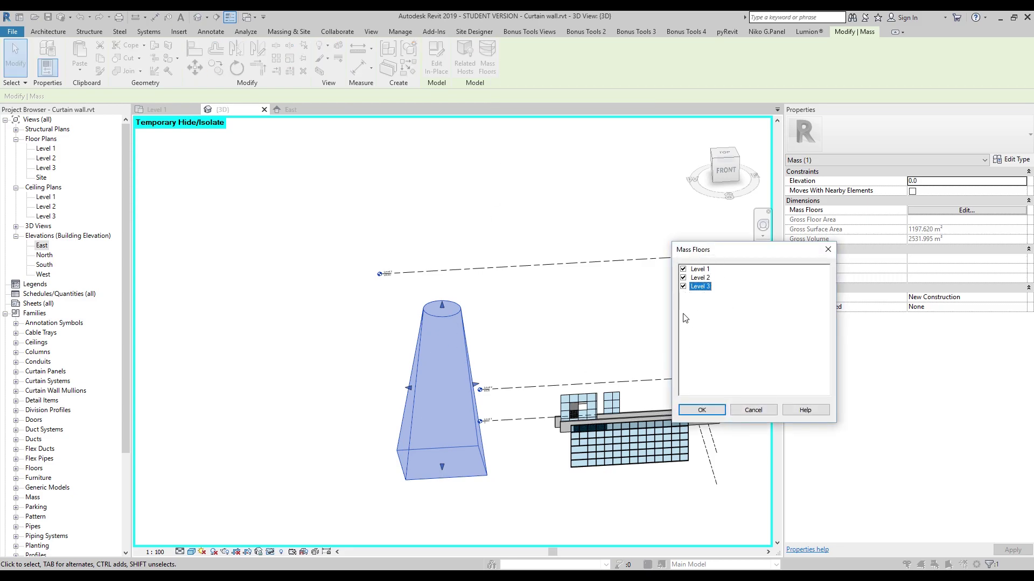
left_click(698, 412)
left_click(511, 347)
middle_click_drag(512, 347, 402, 299, "shift")
scroll(403, 299, "up", 5)
- Create a 1500 x 3000mm curtain system by face on the curved front face of the tapered mass
left_click(290, 31)
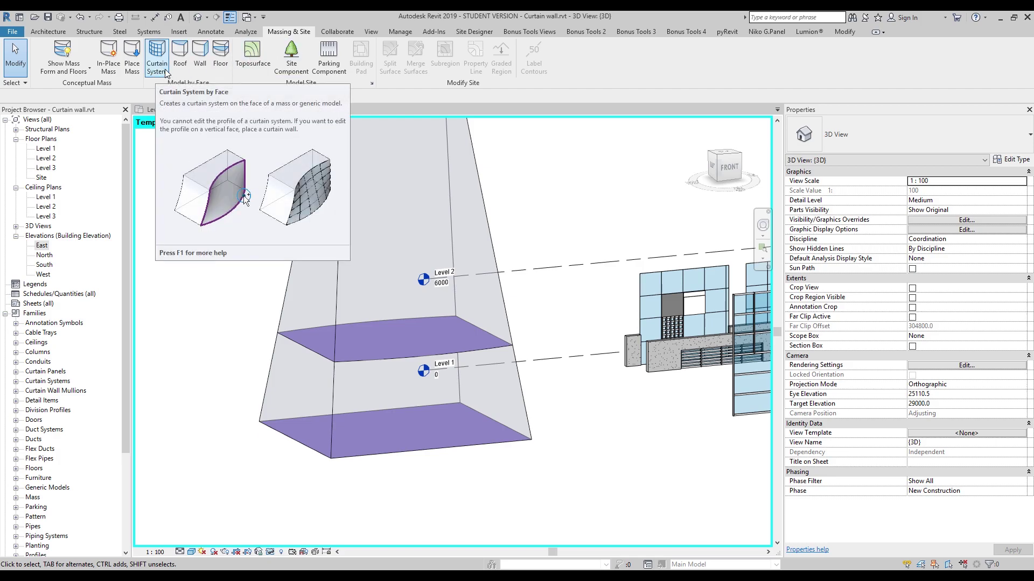
left_click(49, 32)
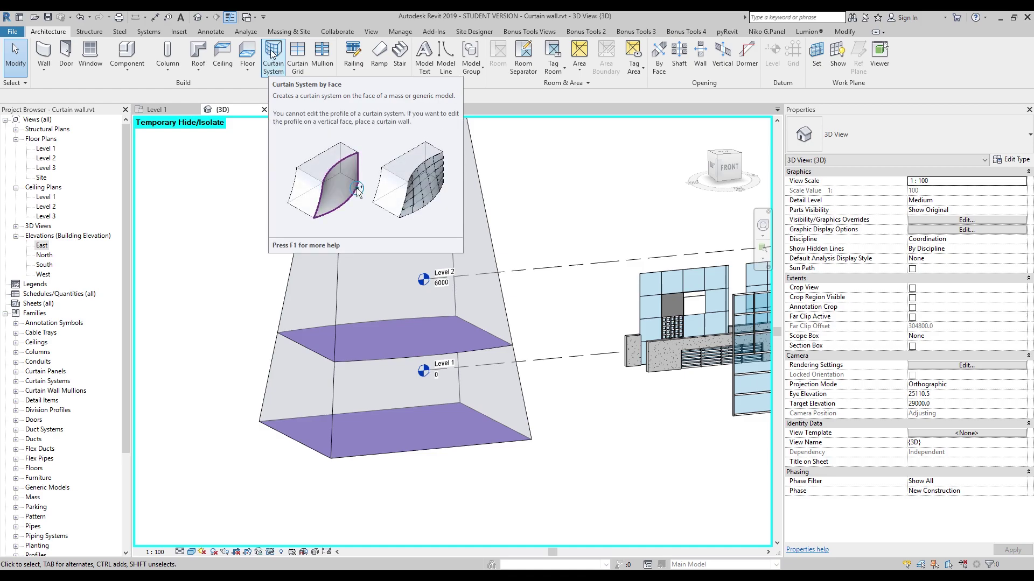
left_click(289, 32)
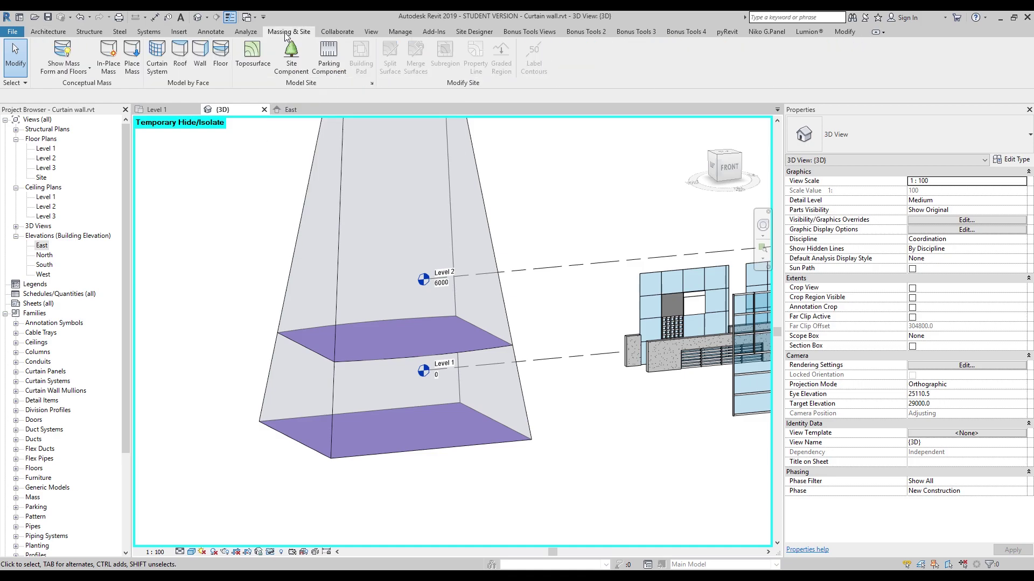
left_click(159, 65)
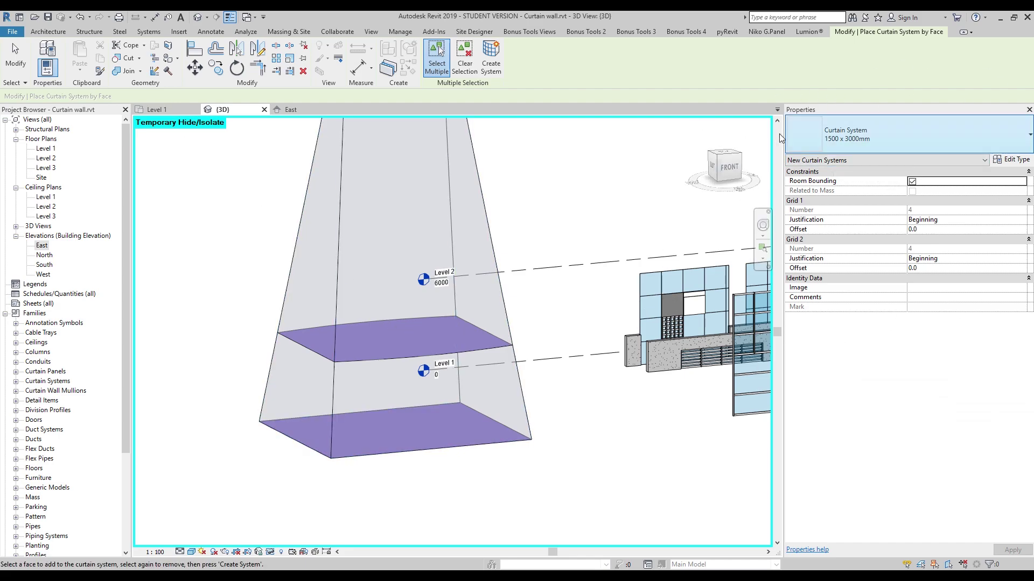
scroll(398, 369, "down", 2)
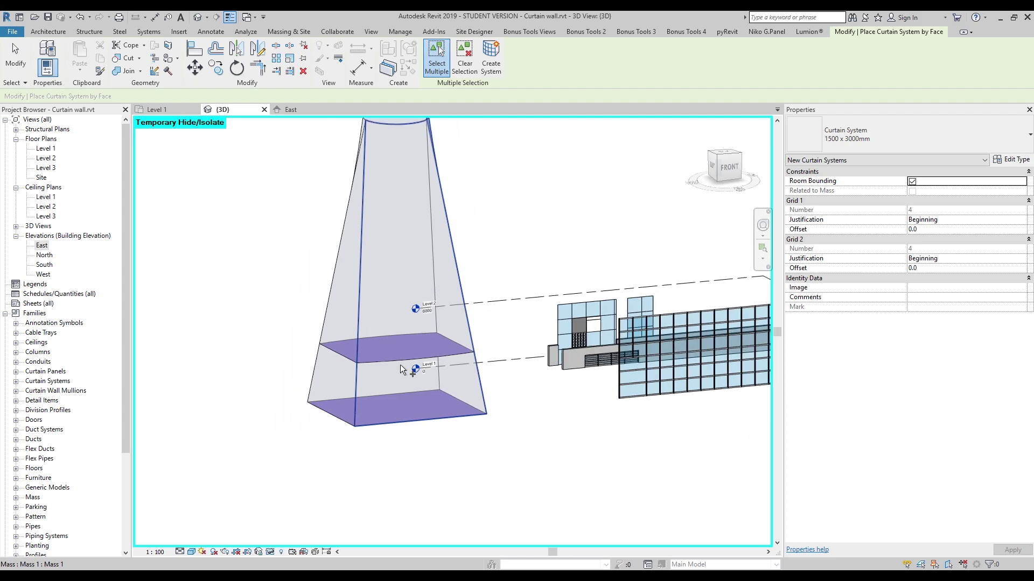
middle_click_drag(328, 274, 328, 308)
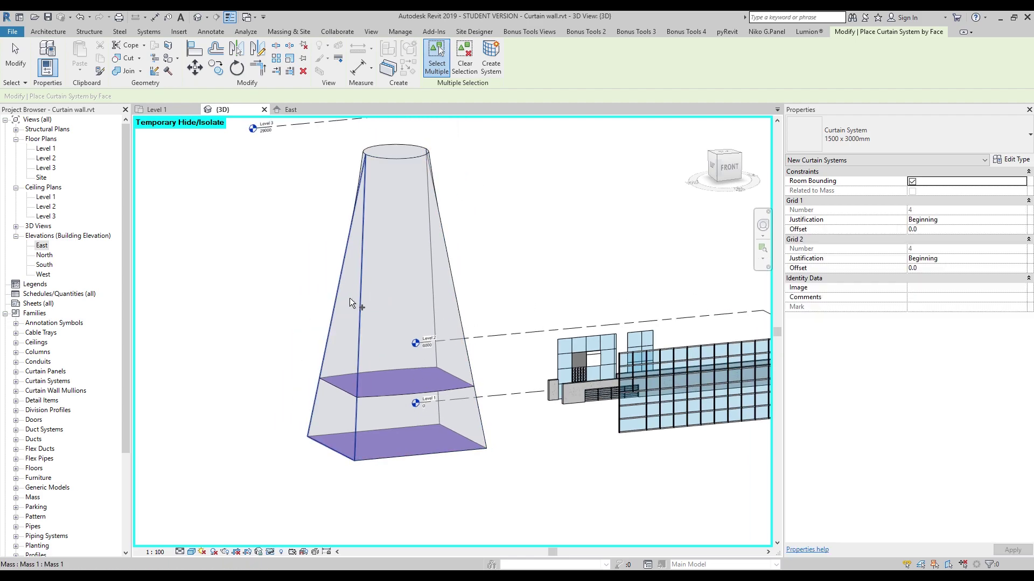
left_click(399, 306)
middle_click_drag(486, 324, 354, 288, "shift")
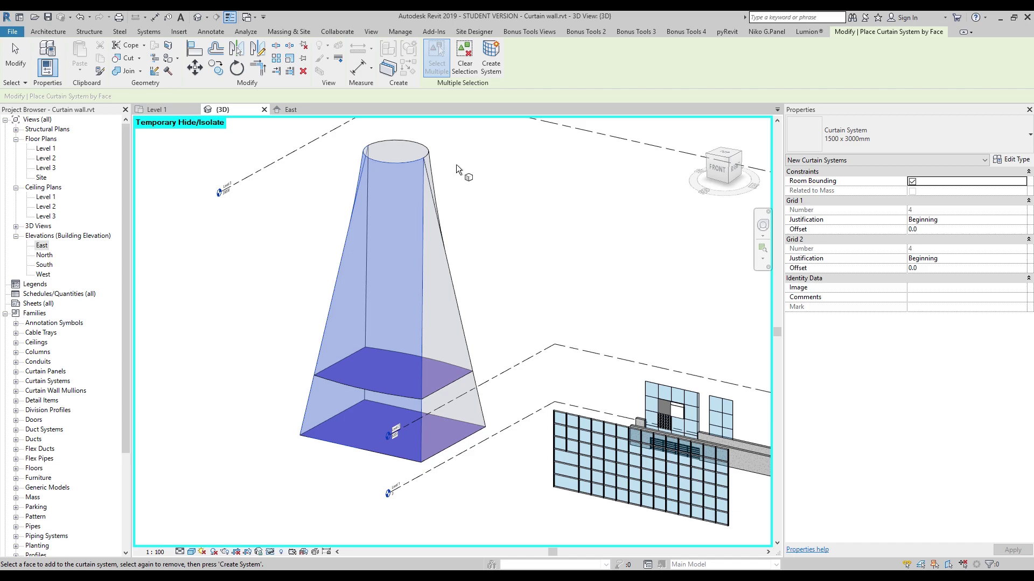
left_click(494, 63)
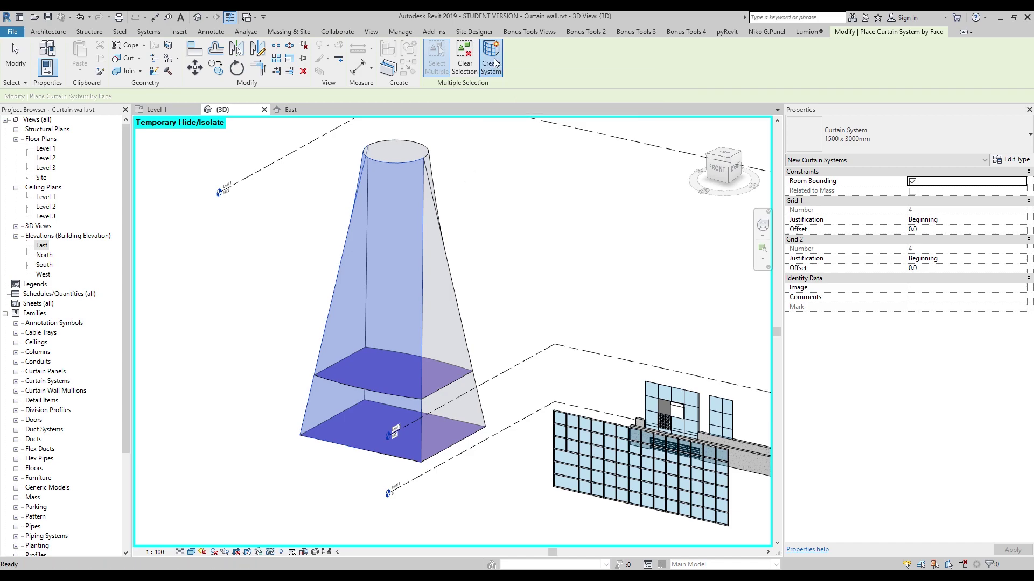
middle_click_drag(469, 269, 506, 295, "shift")
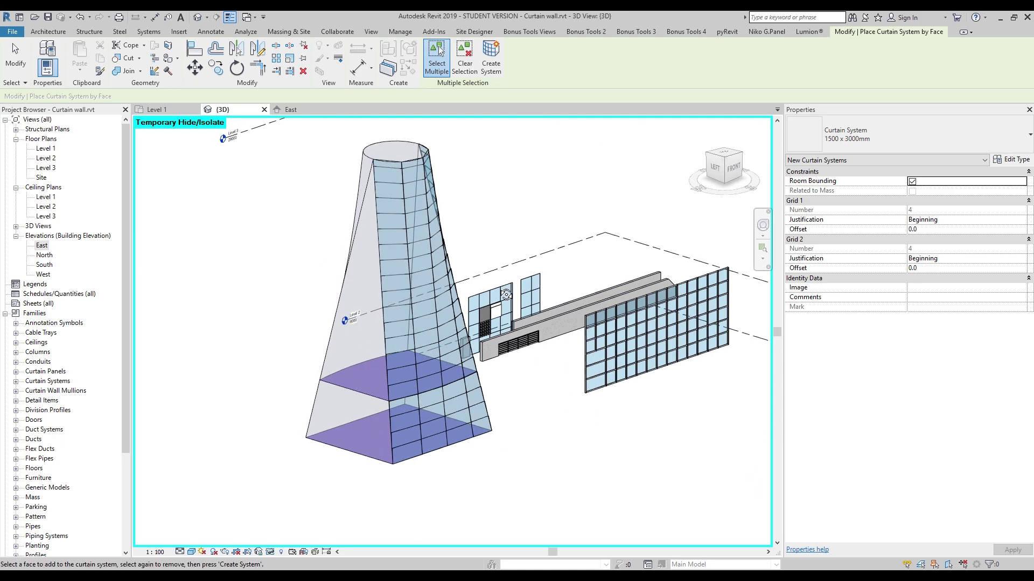
key("Escape")
middle_click_drag(503, 214, 418, 296, "shift")
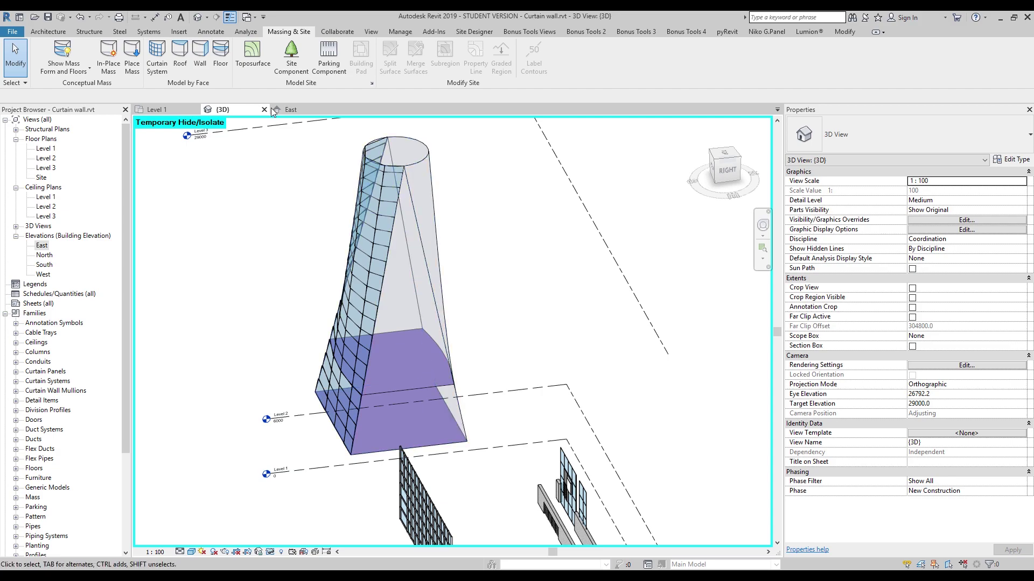
- Switch the mass display to Show Mass by View Settings so only the curtain system is shown
left_click(66, 50)
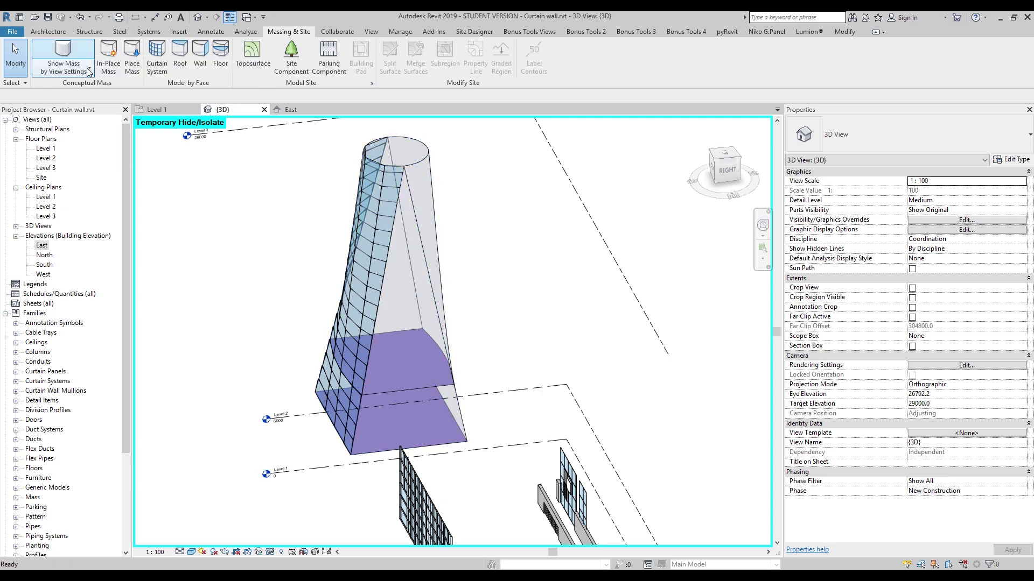
middle_click_drag(197, 279, 471, 286, "shift")
middle_click_drag(486, 335, 307, 249, "shift")
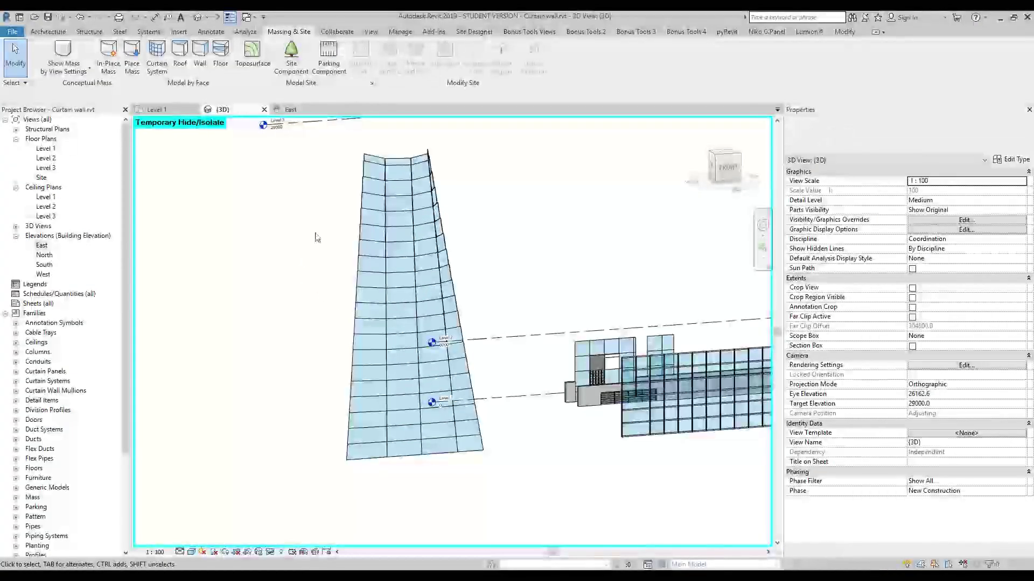
middle_click_drag(371, 323, 408, 389, "shift")
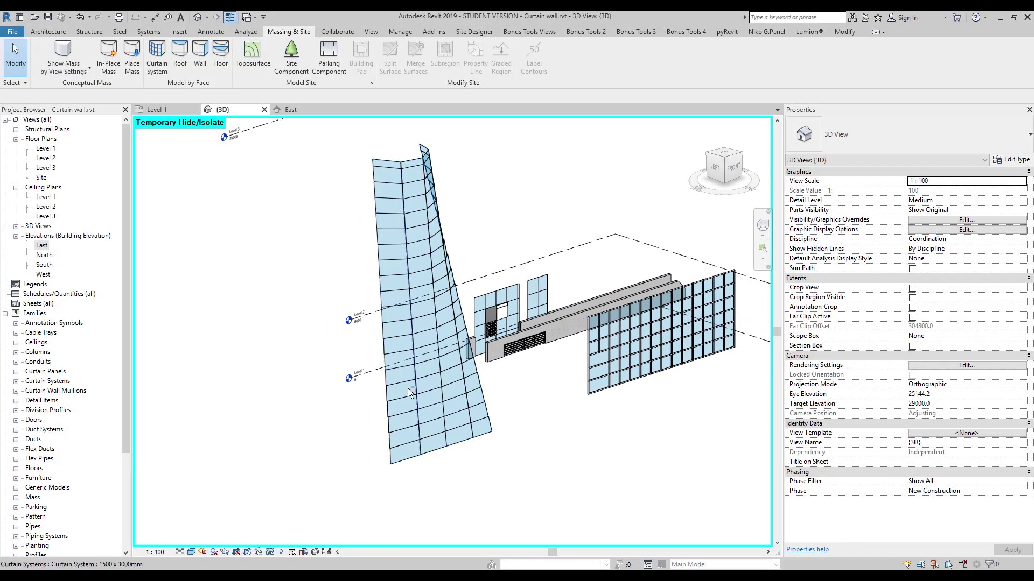
- Set the curtain system type's Grid 1 spacing to 700
left_click(405, 465)
scroll(412, 200, "up", 2)
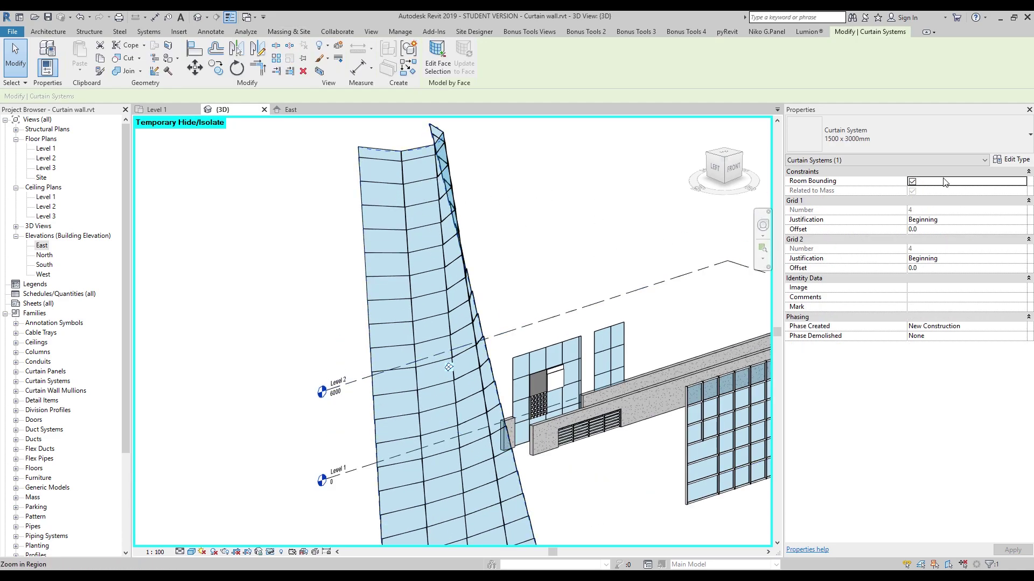
left_click(1013, 162)
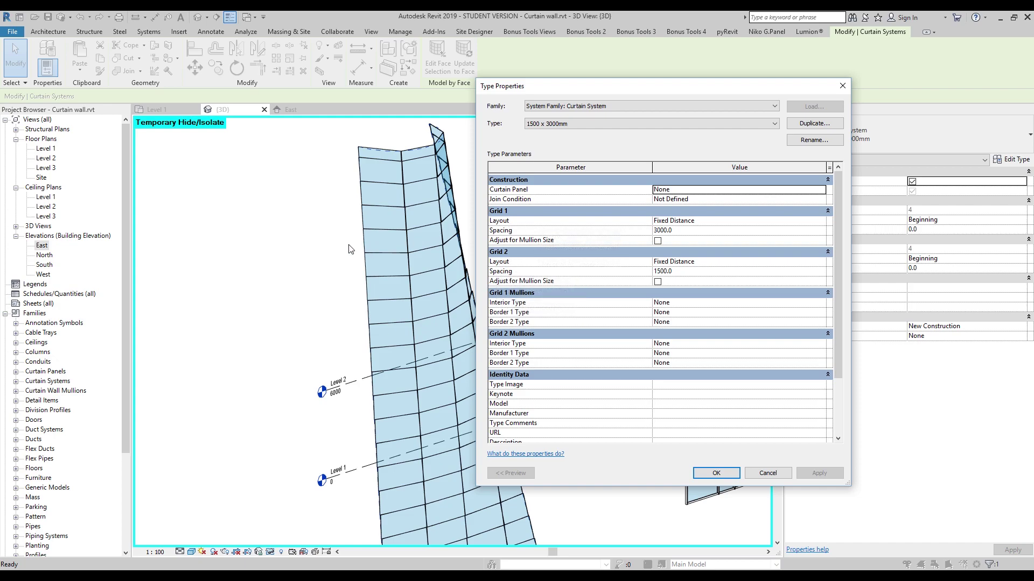
left_click_drag(636, 92, 719, 95)
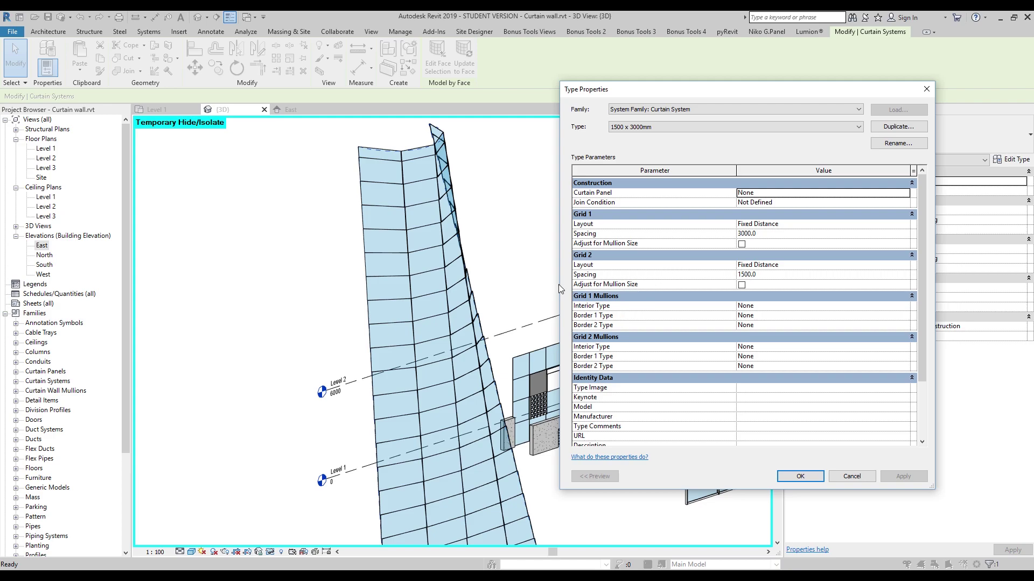
left_click(781, 274)
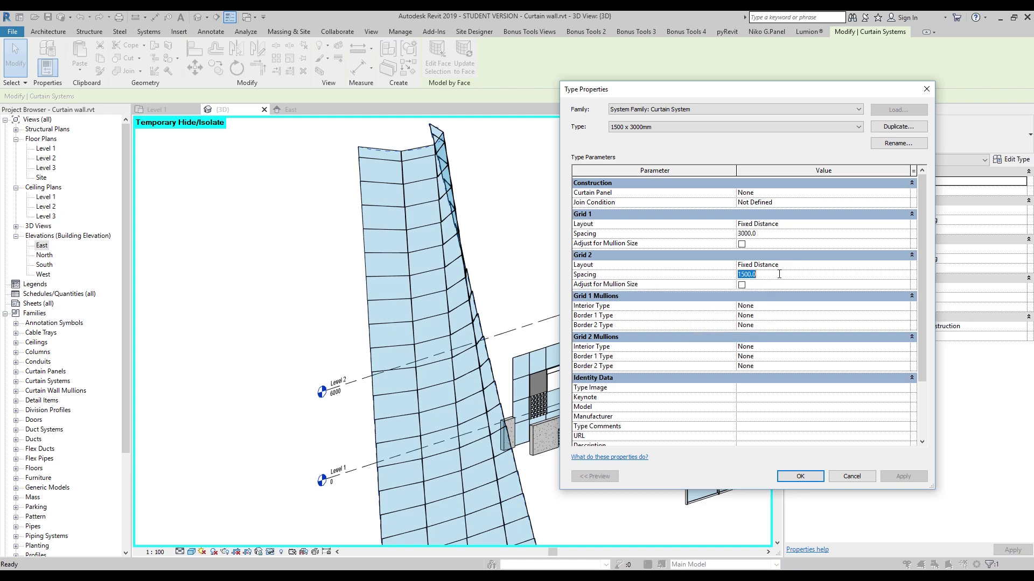
left_click(750, 235)
type("700")
left_click(800, 477)
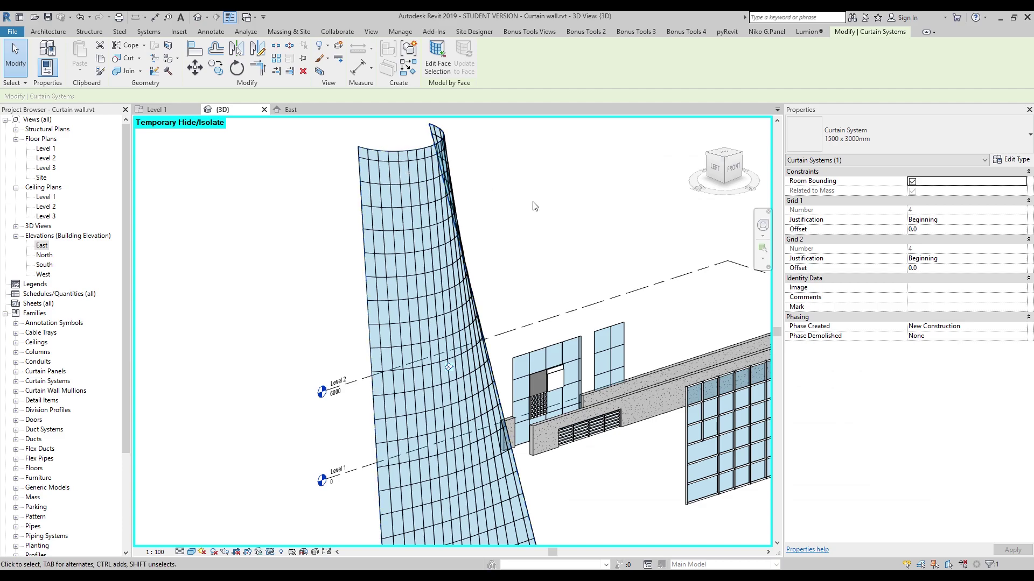
left_click(536, 208)
- Change the curtain system type's curtain panel to System Panel : Solid
middle_click_drag(535, 208, 517, 253, "shift")
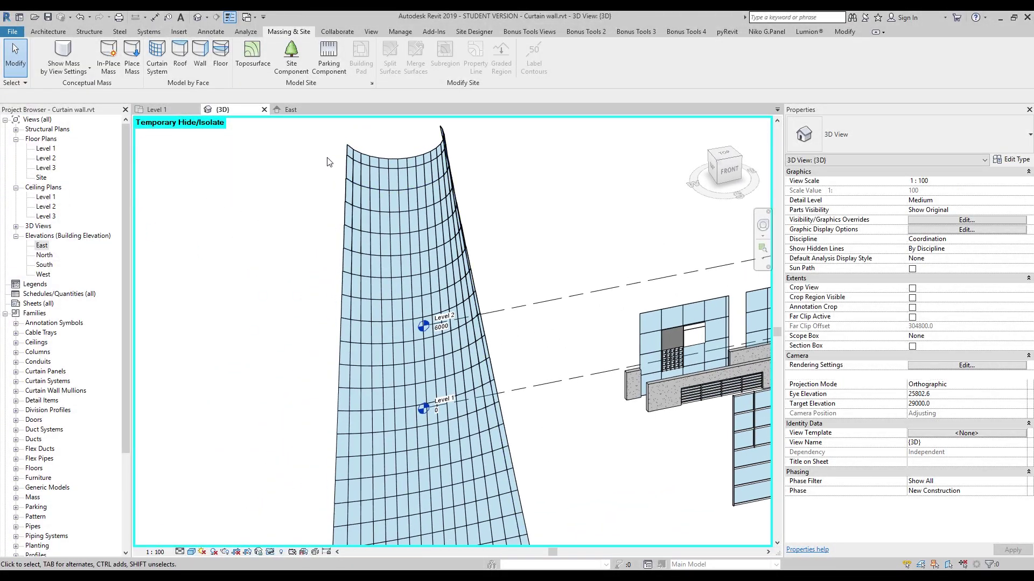
middle_click_drag(439, 146, 332, 380, "shift")
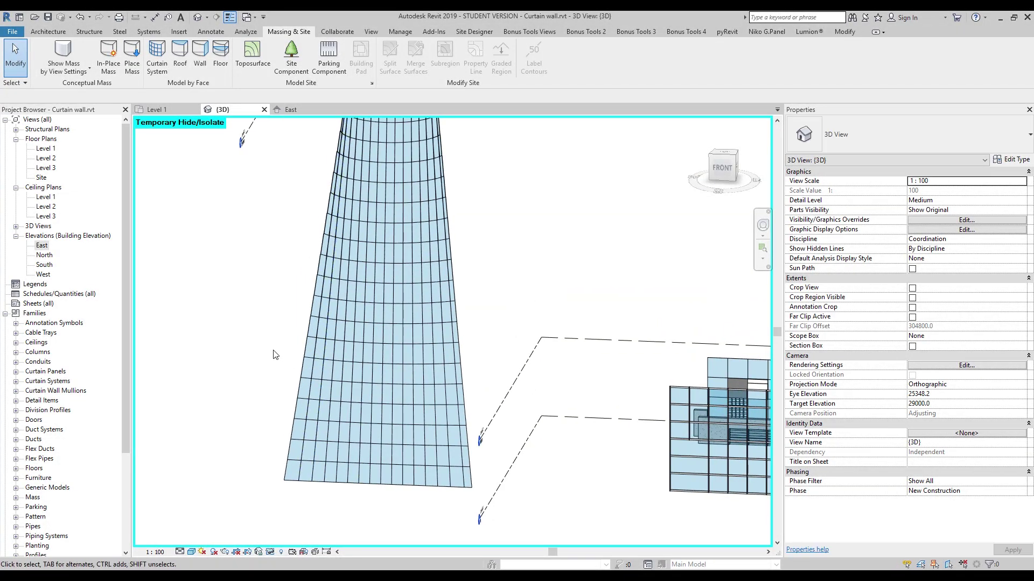
scroll(274, 354, "down", 3)
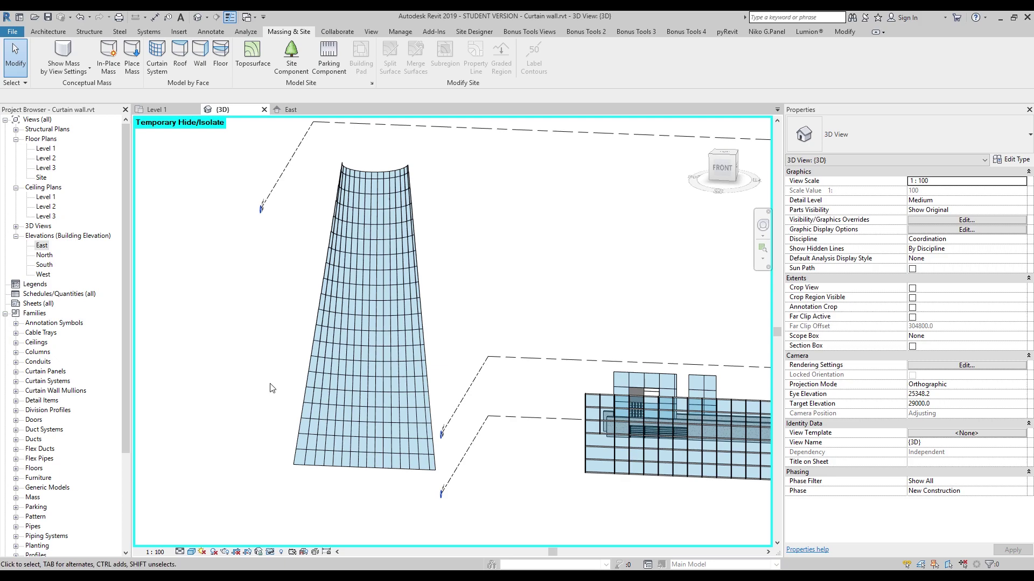
scroll(260, 376, "down", 2)
middle_click_drag(260, 377, 339, 215, "shift")
scroll(339, 210, "up", 2)
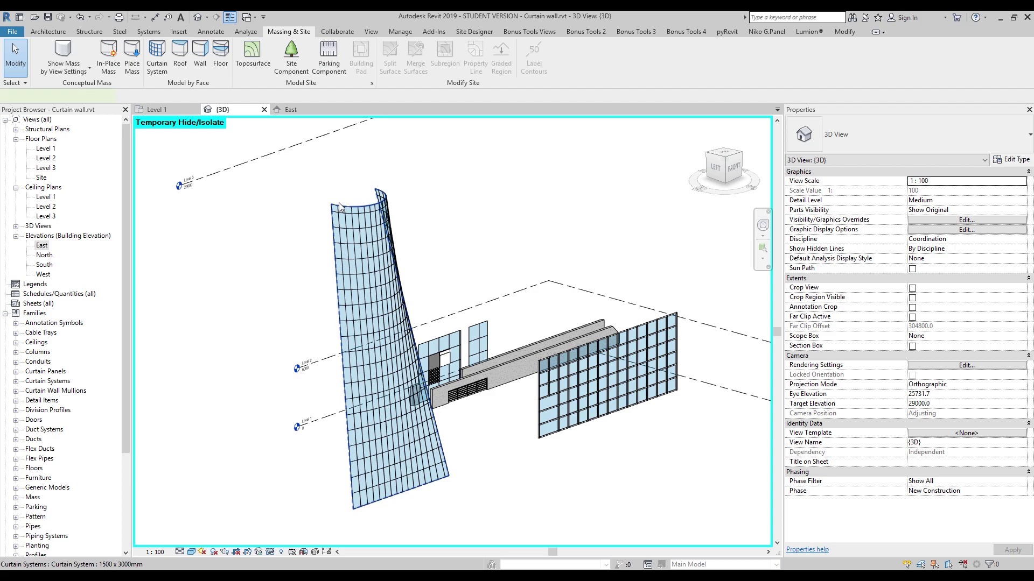
left_click(340, 207)
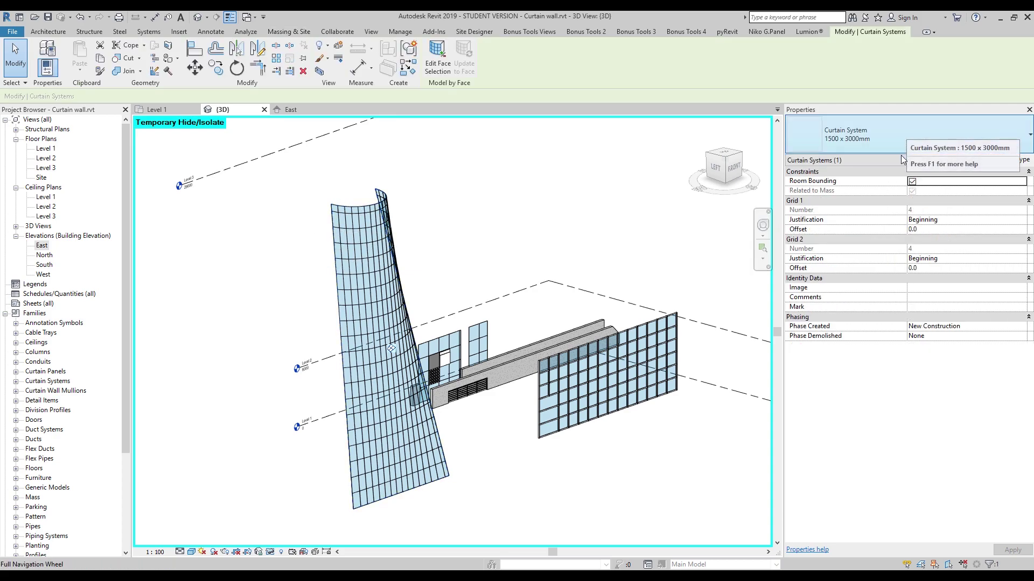
left_click(1007, 160)
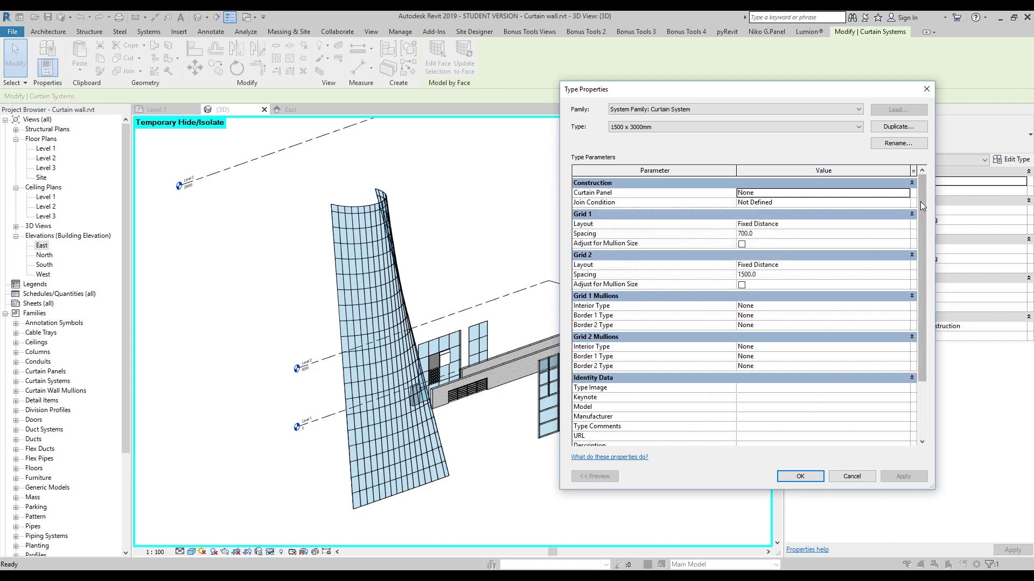
left_click(905, 192)
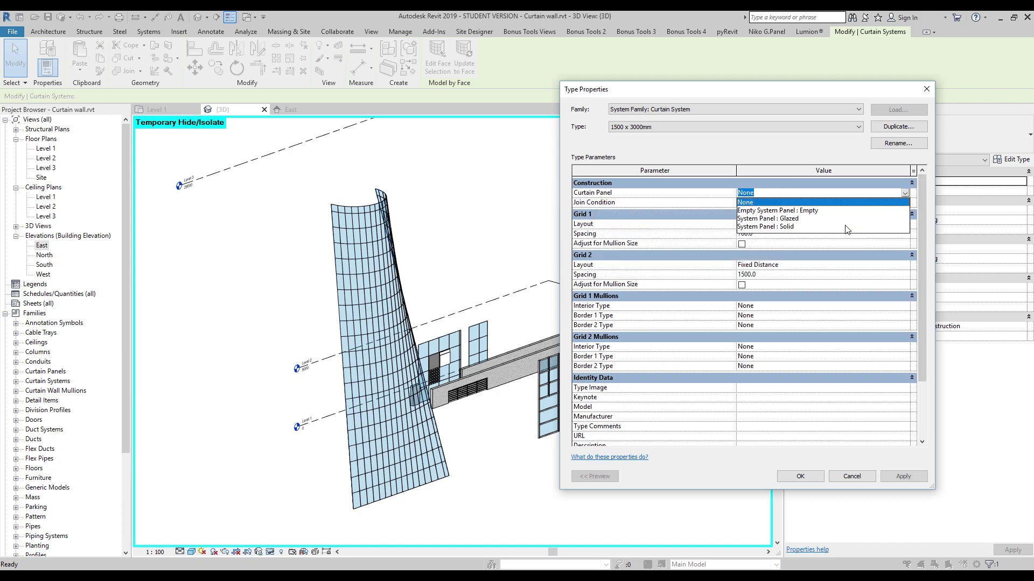
left_click(777, 227)
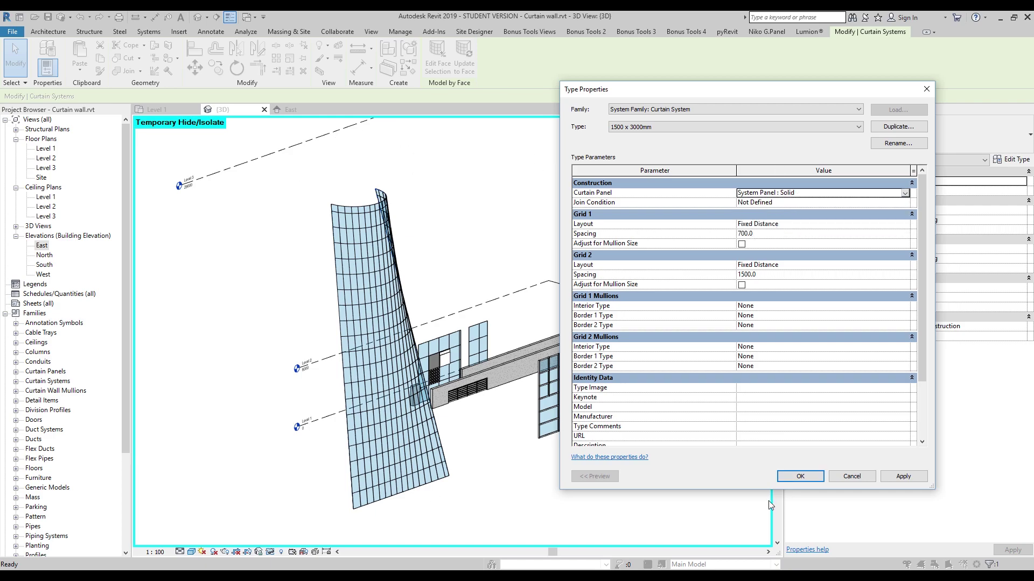
key("Return")
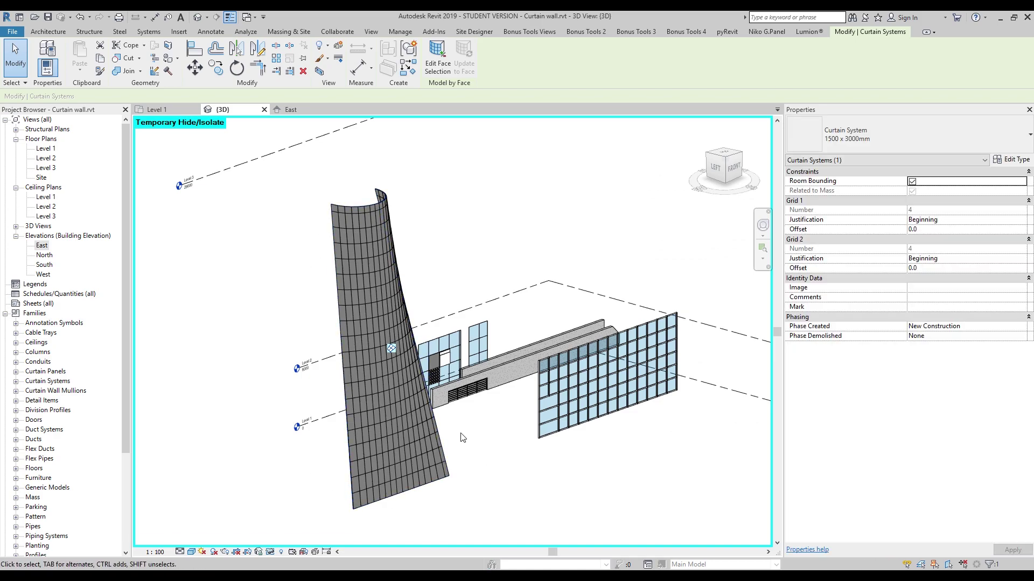
left_click(506, 469)
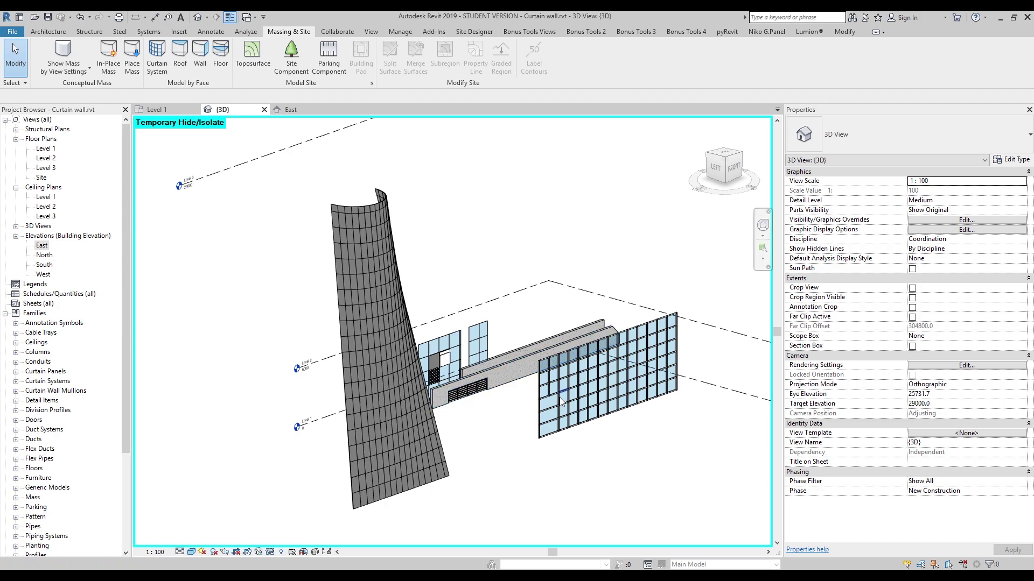
- Open the type properties of the curtain system with its upper part in close-up
scroll(350, 201, "up", 4)
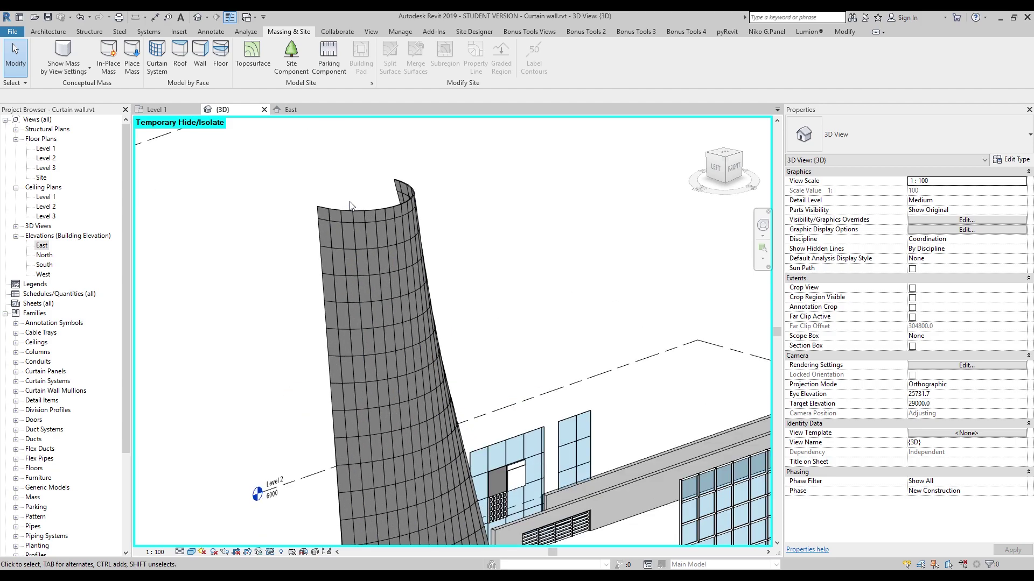
left_click(350, 212)
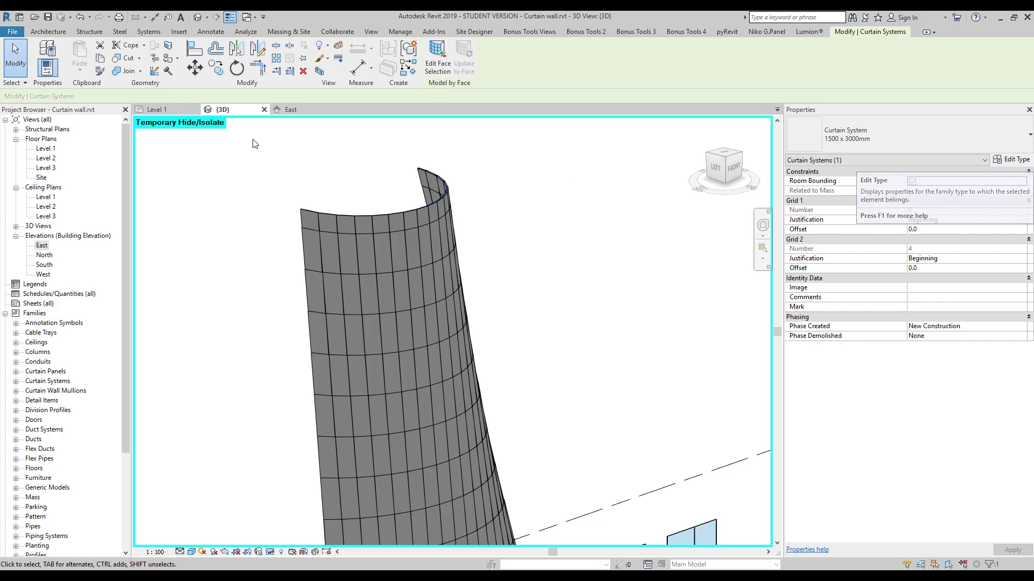
key("z")
key("r")
left_click(1017, 161)
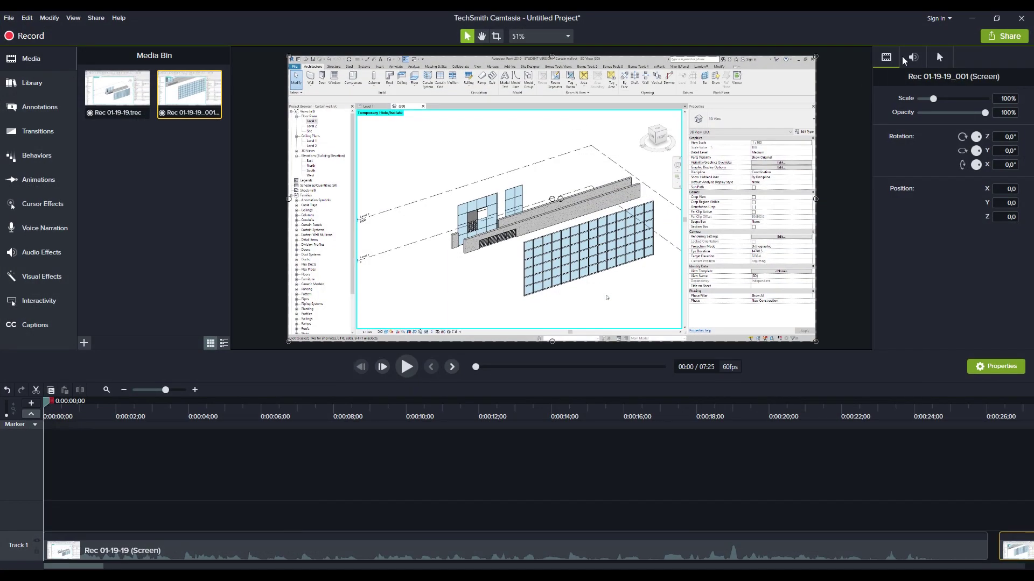
- Annotate the Grid 1 Mullions settings with a green freehand pen and trace the vertical grid lines they correspond to on the curtain system
left_click(971, 18)
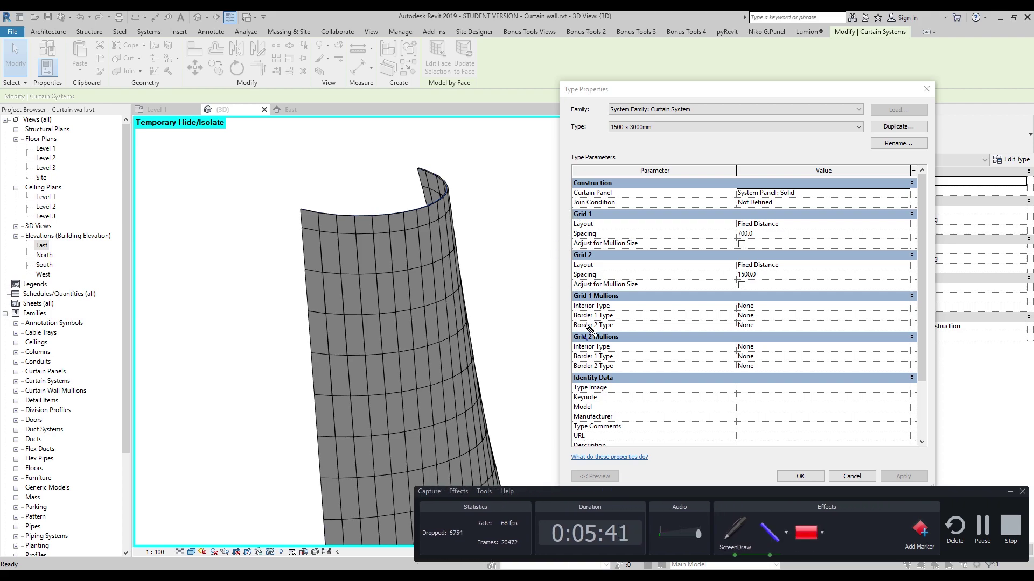
left_click(747, 523)
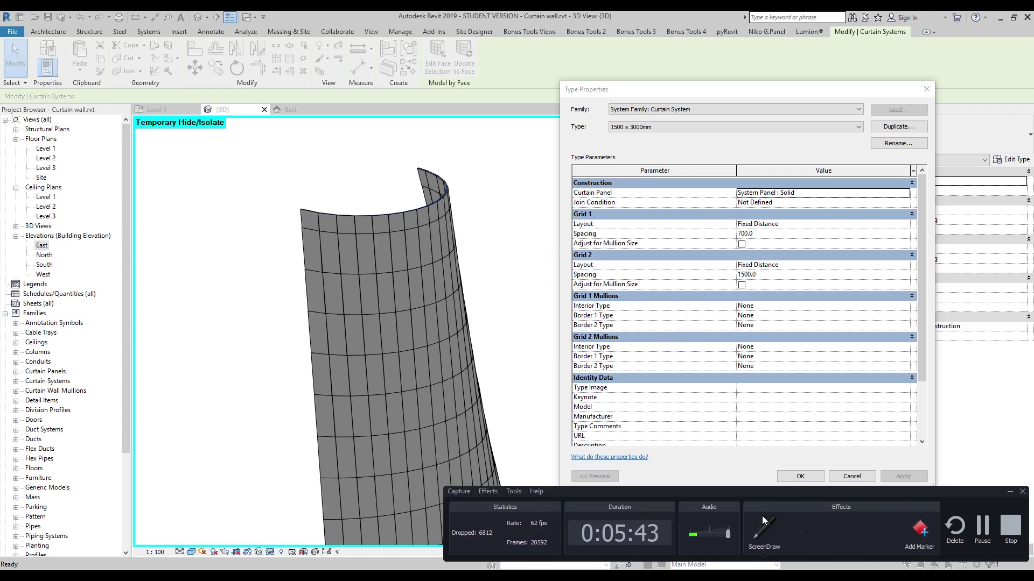
left_click(877, 527)
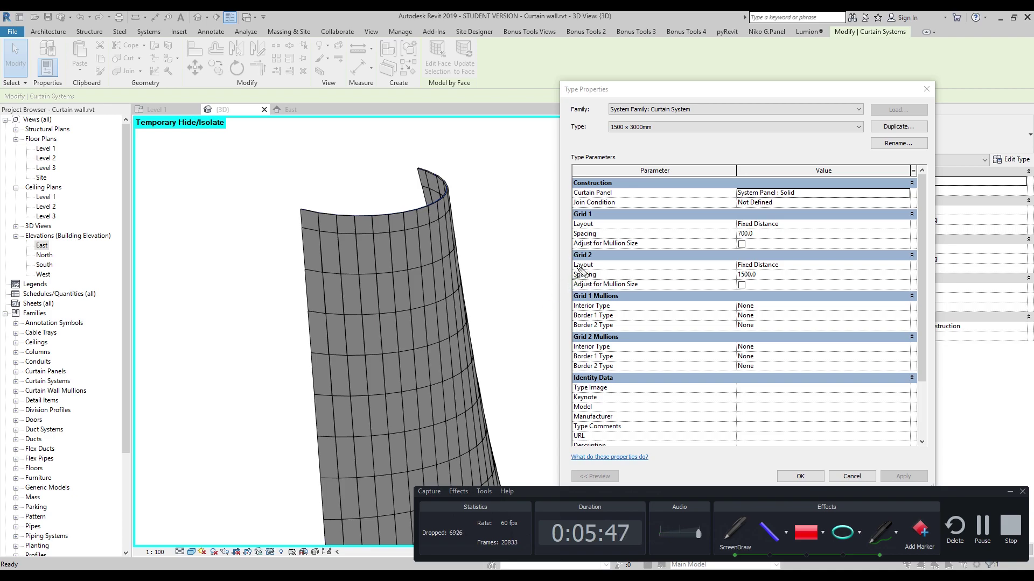
mouse_move(615, 291)
left_mouse_down()
mouse_move(582, 292)
mouse_move(568, 307)
mouse_move(571, 336)
mouse_move(608, 339)
mouse_move(498, 313)
mouse_move(437, 313)
left_mouse_up()
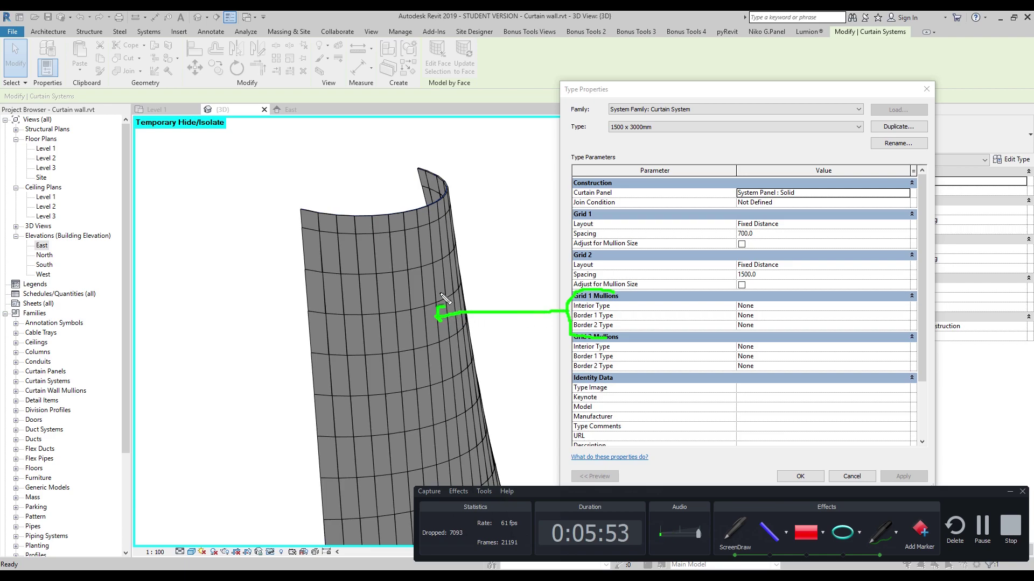
mouse_move(427, 210)
left_mouse_down()
mouse_move(448, 371)
mouse_move(423, 294)
mouse_move(427, 377)
left_mouse_up()
left_click_drag(402, 228, 419, 374)
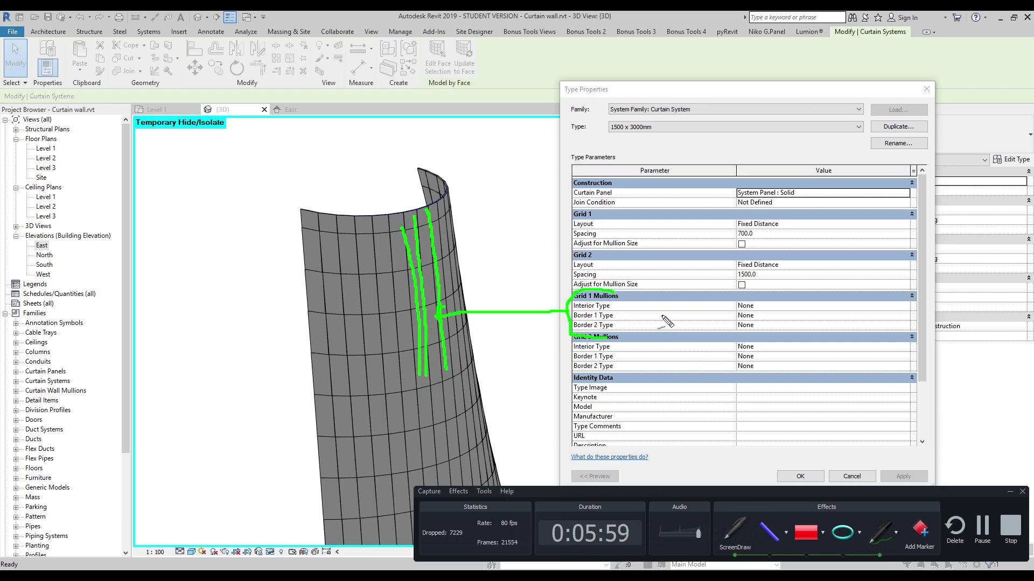
- Annotate the Grid 2 Mullions settings, trace their horizontal grid lines on the curtain system, and clear all pen annotations
mouse_move(582, 342)
left_mouse_down()
mouse_move(568, 381)
mouse_move(586, 380)
mouse_move(562, 364)
mouse_move(456, 416)
left_mouse_up()
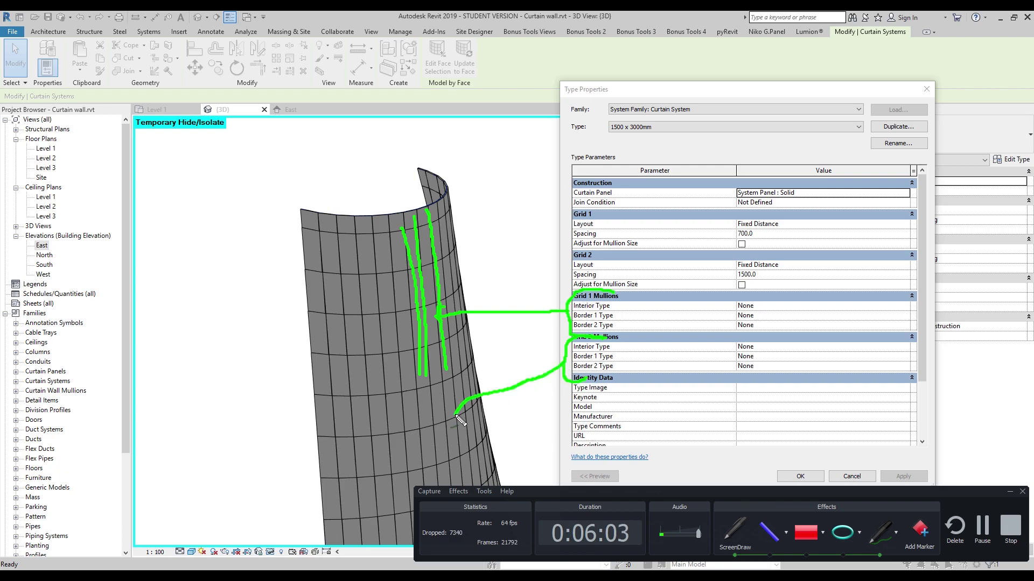
mouse_move(324, 436)
left_mouse_down()
mouse_move(397, 434)
mouse_move(483, 394)
left_mouse_up()
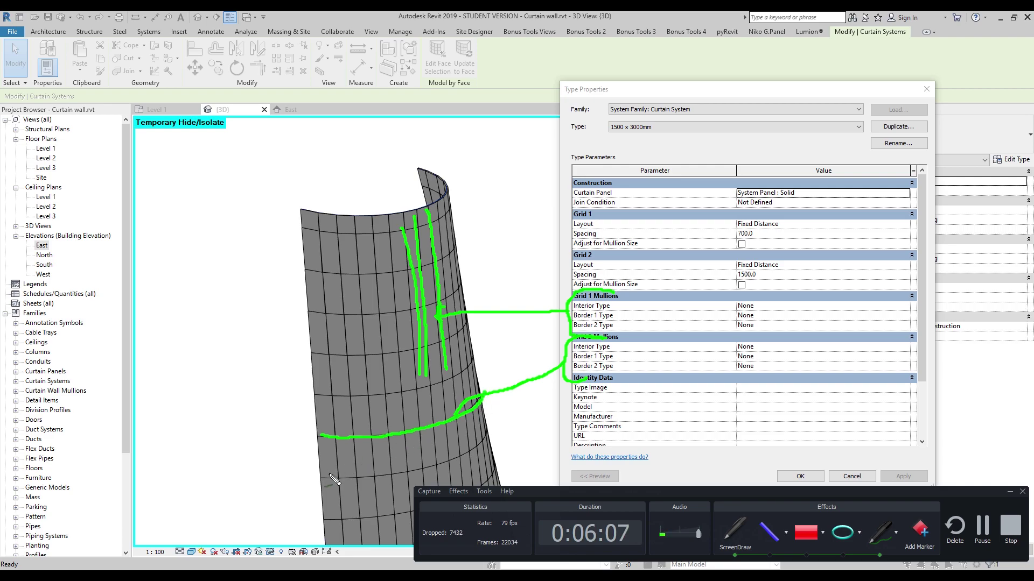
mouse_move(328, 477)
left_mouse_down()
mouse_move(386, 481)
mouse_move(498, 427)
left_mouse_up()
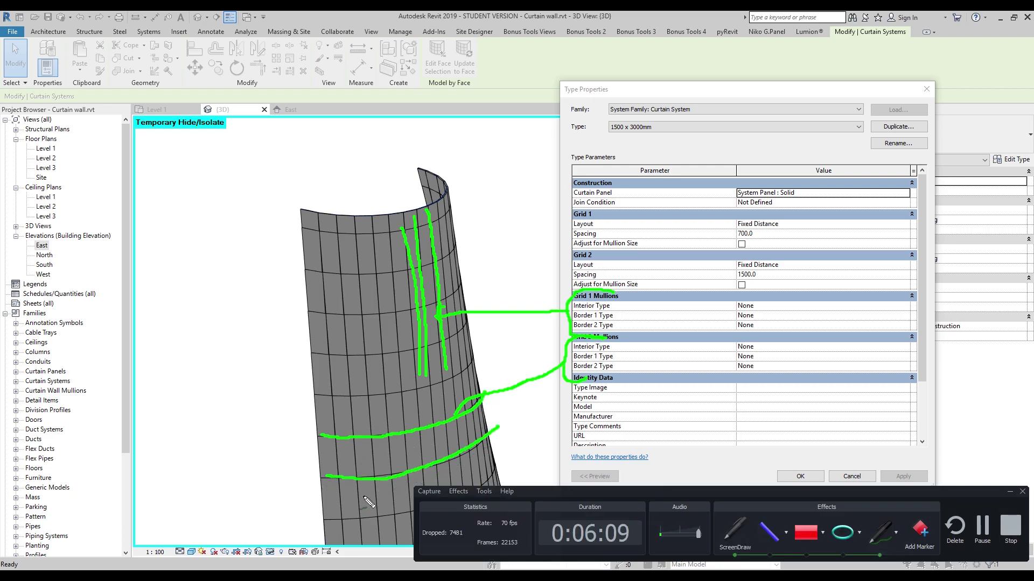
left_click_drag(400, 397, 477, 359)
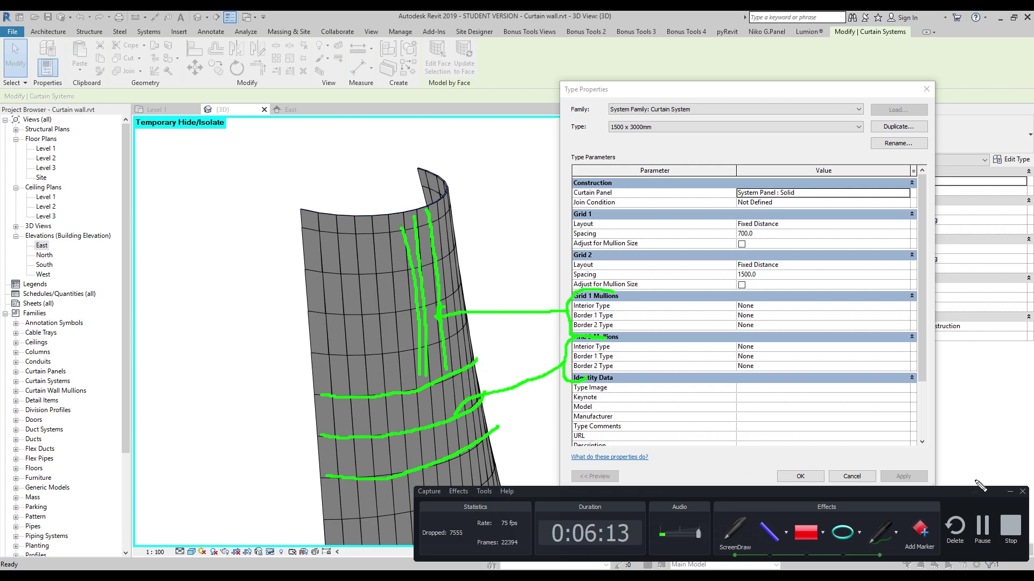
left_click(732, 533)
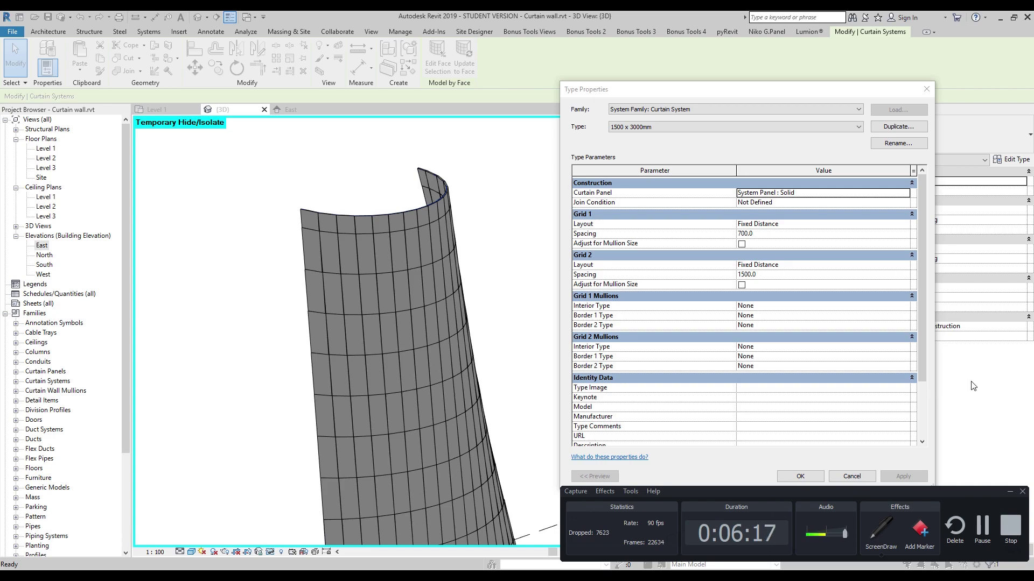
- Close the curtain system's type properties without changing them and deselect the curtain system
left_click(926, 89)
left_click(577, 253)
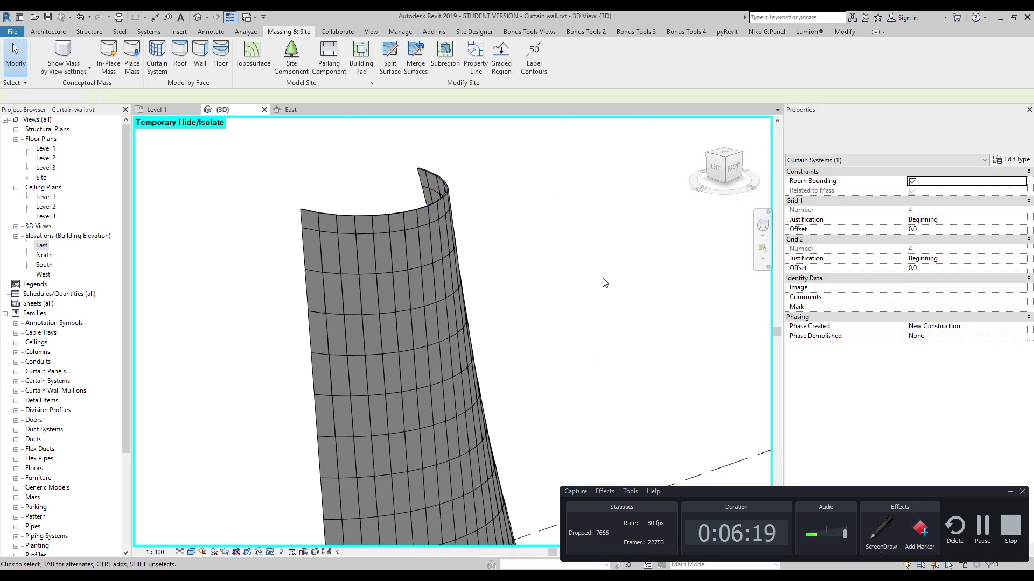
left_click(1009, 492)
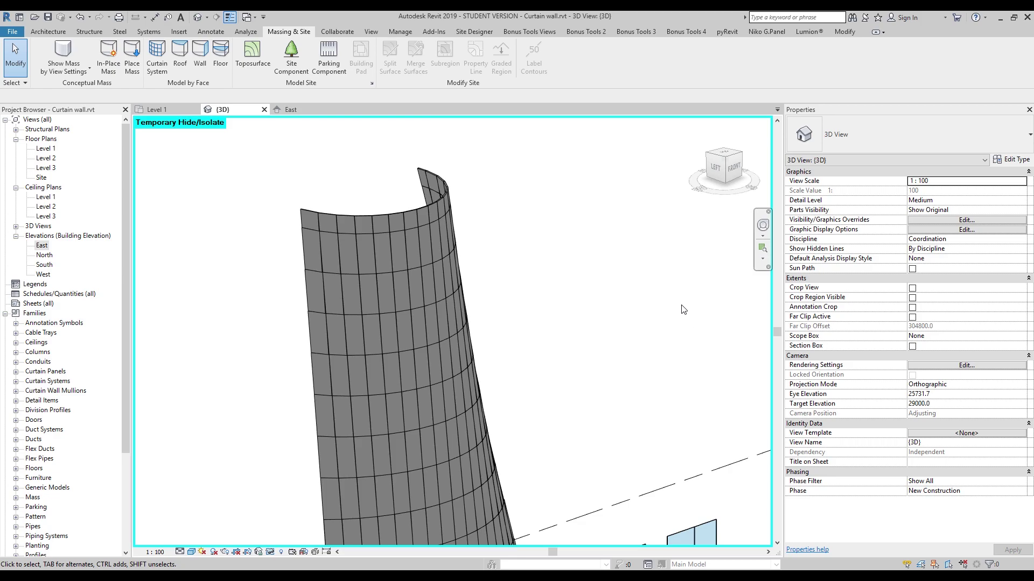
- Place a 50mm x 65mm rectangular mullion along the uppermost horizontal grid line of the curtain system
left_click(48, 32)
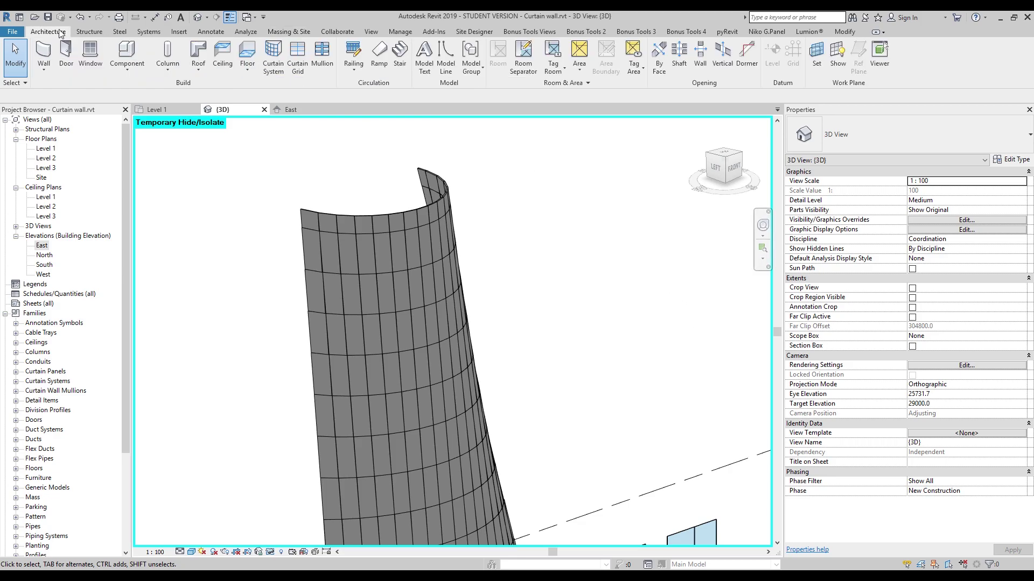
left_click(328, 59)
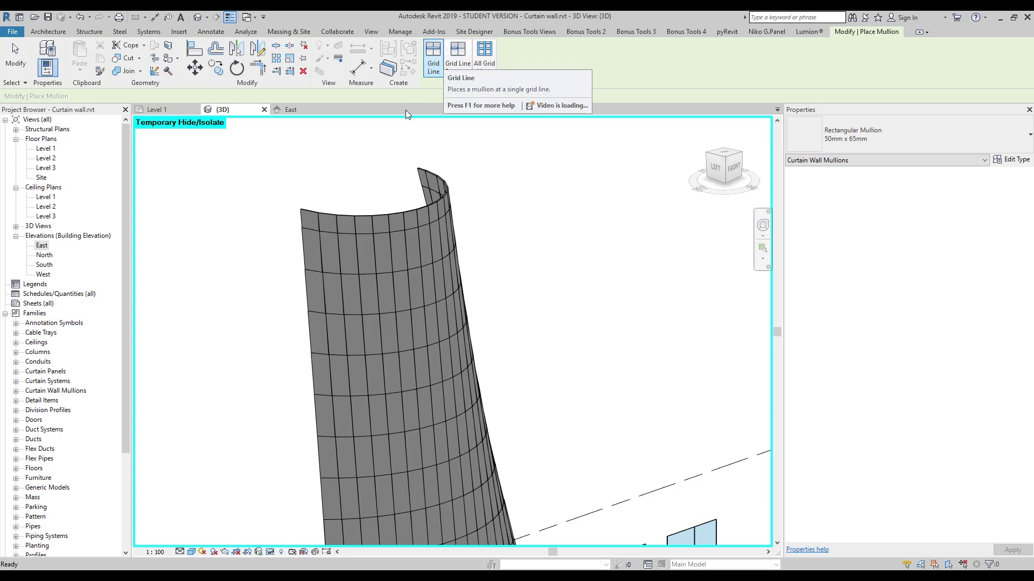
left_click(380, 229)
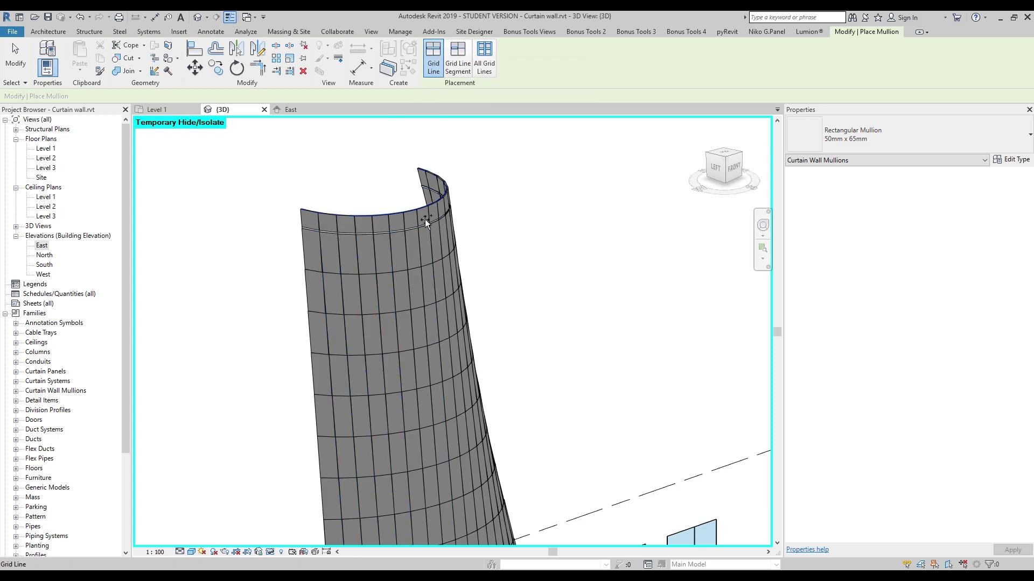
- Place 50mm x 65mm rectangular mullions on all grid lines of the curtain system
left_click(457, 58)
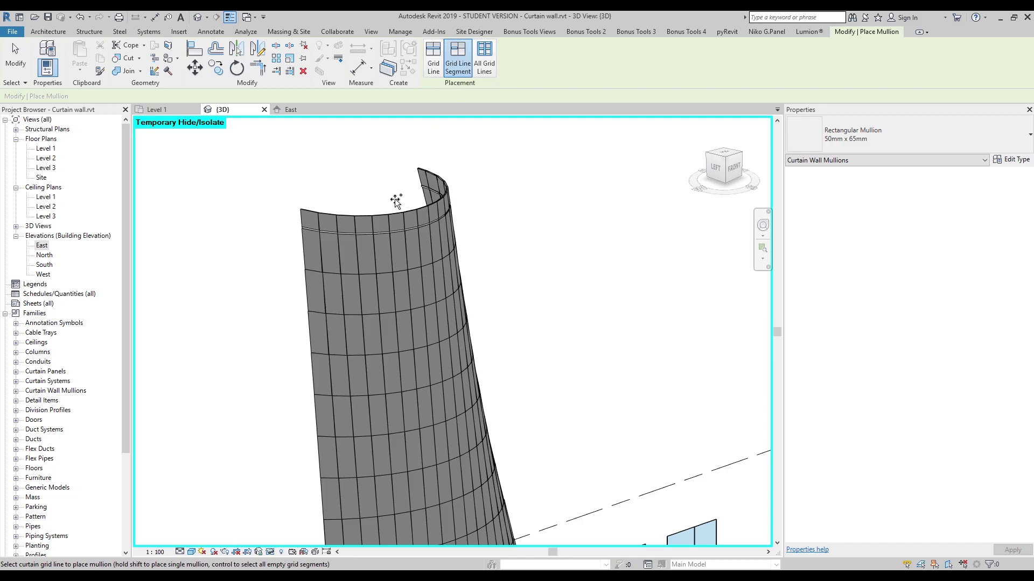
left_click(484, 58)
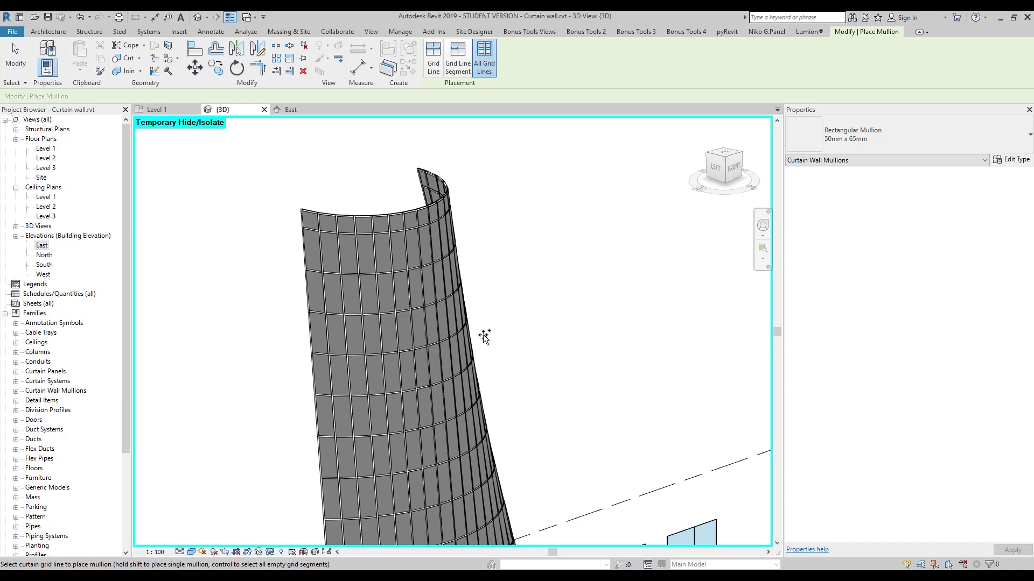
scroll(516, 228, "up", 3)
scroll(547, 346, "down", 3)
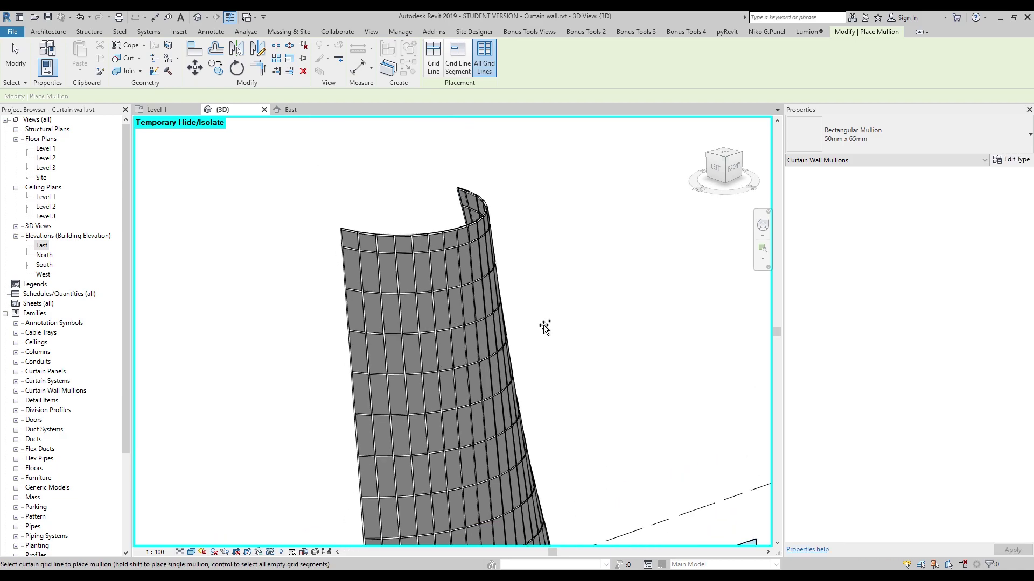
key("Escape")
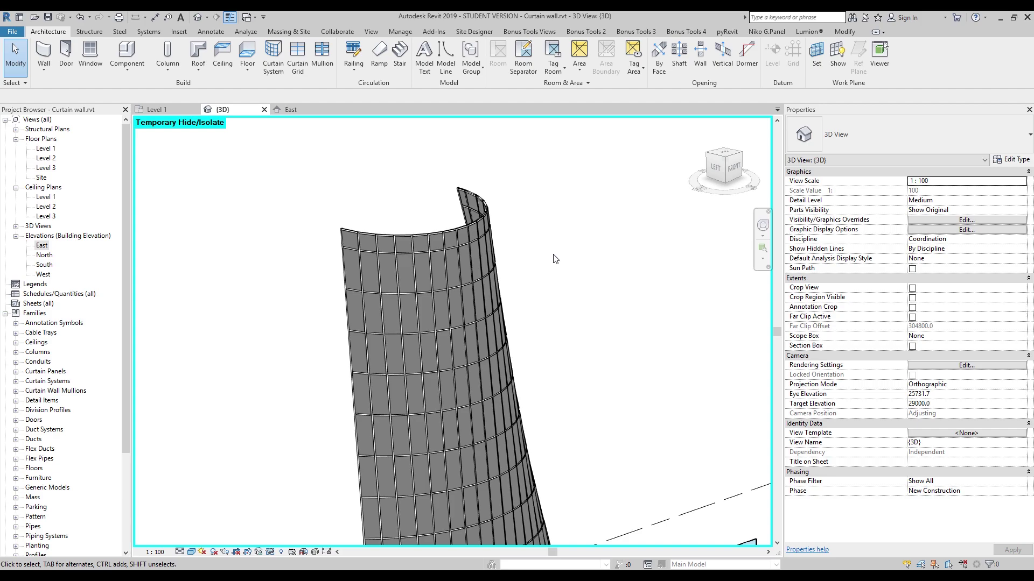
- Add three horizontal curtain grid lines across all segments in the upper part of the curtain system
left_click(297, 54)
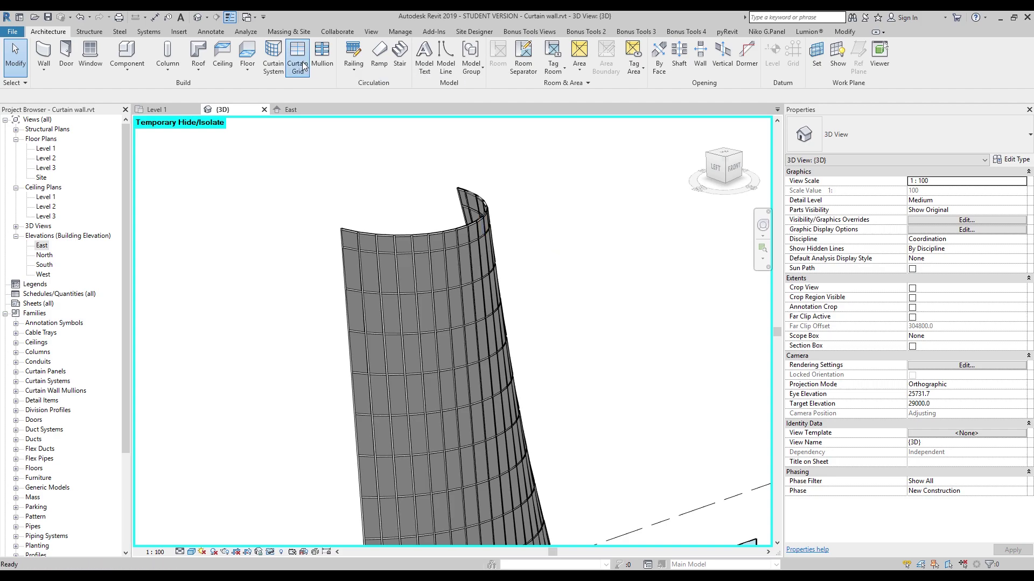
left_click(514, 372)
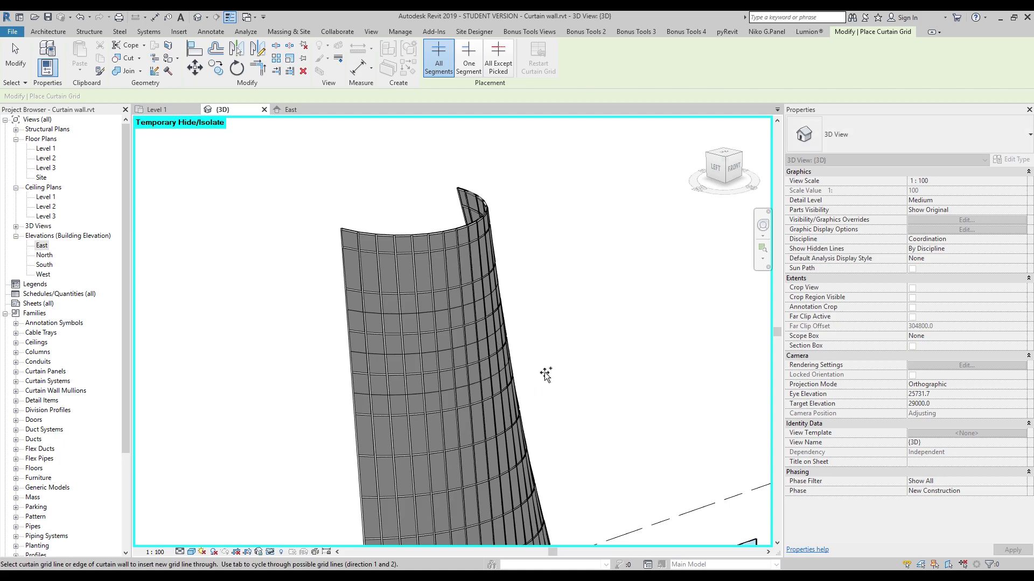
key("Escape")
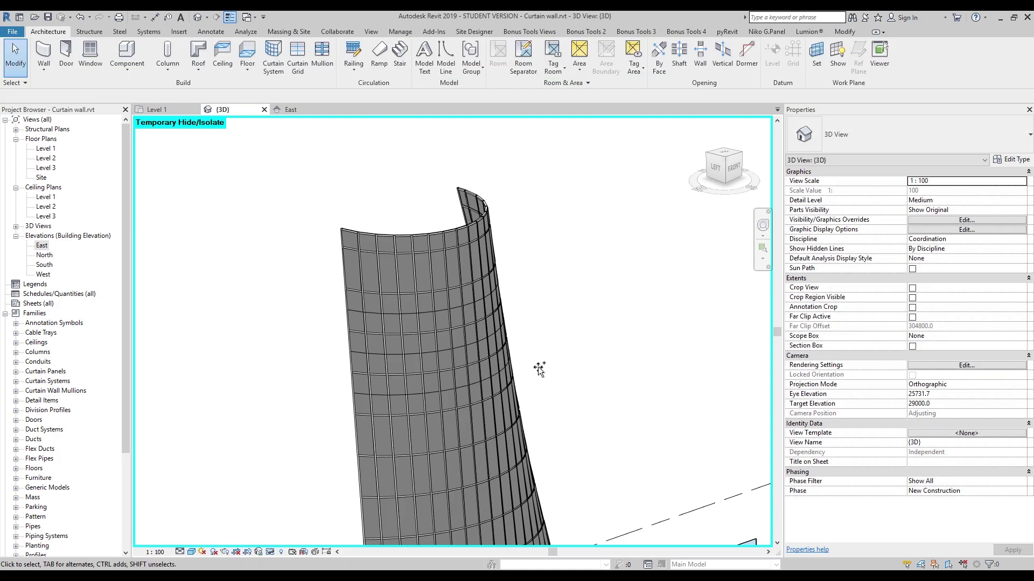
- Switch the mass display to Show Mass Form and Floors with the whole curtain system in view
scroll(539, 365, "down", 1)
scroll(539, 365, "down", 1)
middle_click_drag(265, 270, 718, 384, "shift")
middle_click_drag(411, 256, 431, 312)
middle_click_drag(286, 344, 544, 318, "shift")
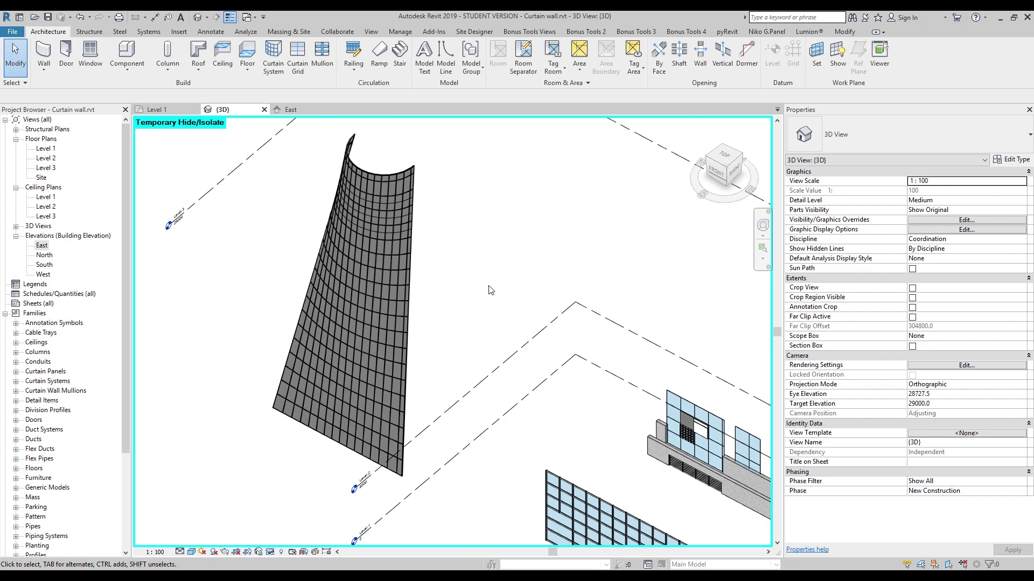
middle_click_drag(523, 247, 508, 294)
left_click(289, 31)
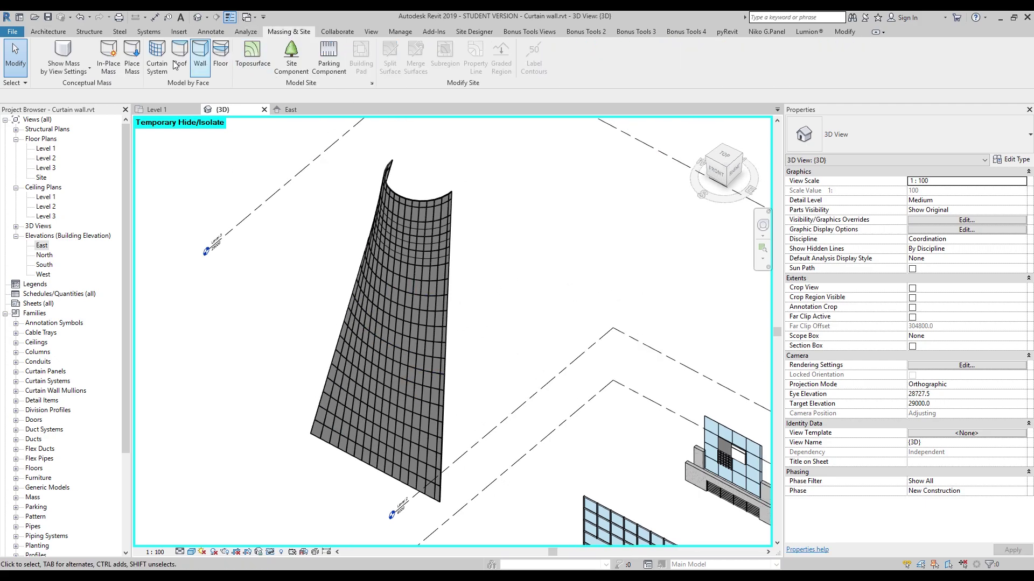
left_click(68, 54)
- Open the tapered mass behind the curtain system for in-place editing
middle_click_drag(419, 207, 437, 198, "shift")
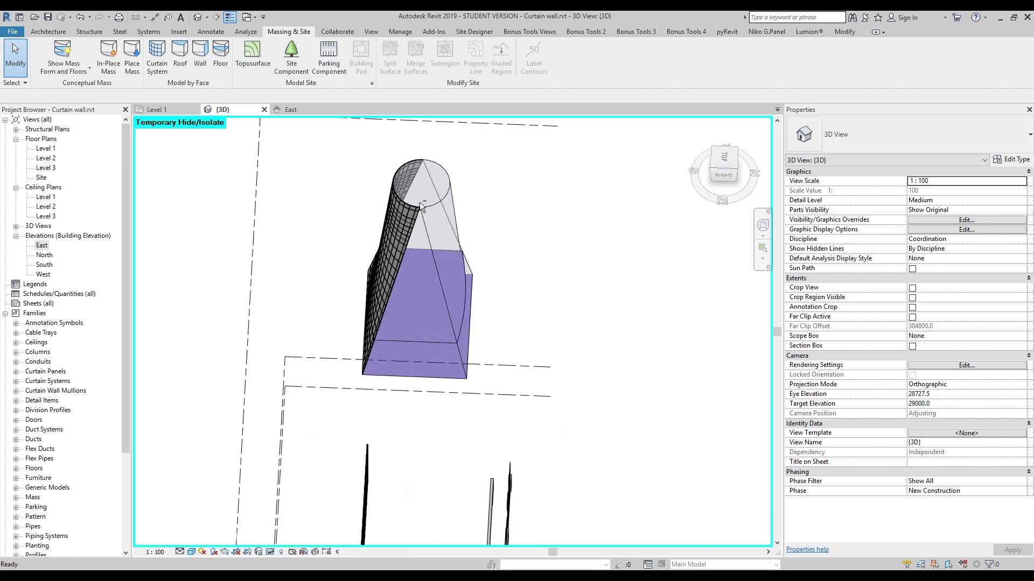
left_click(438, 197)
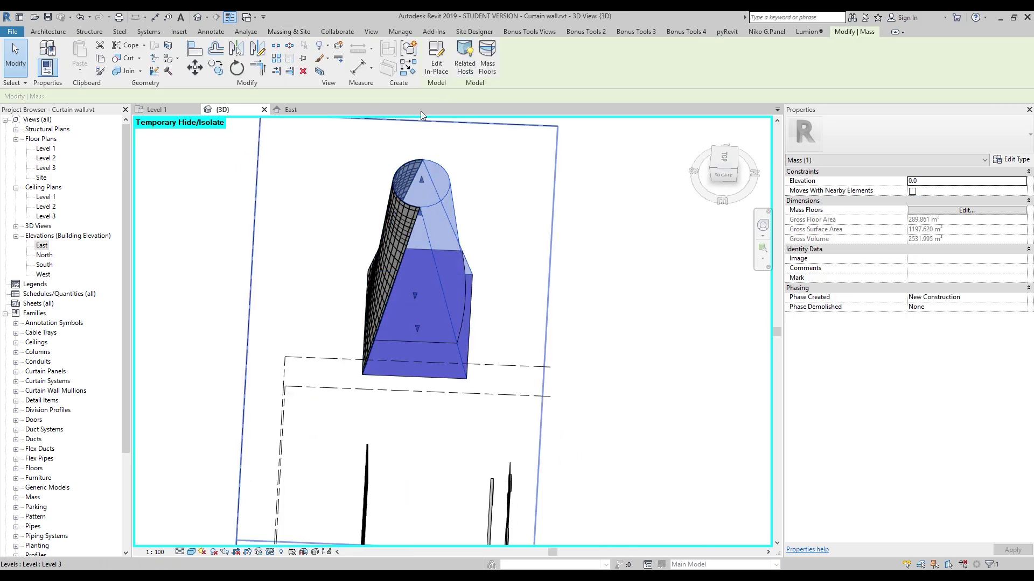
double_click(428, 187)
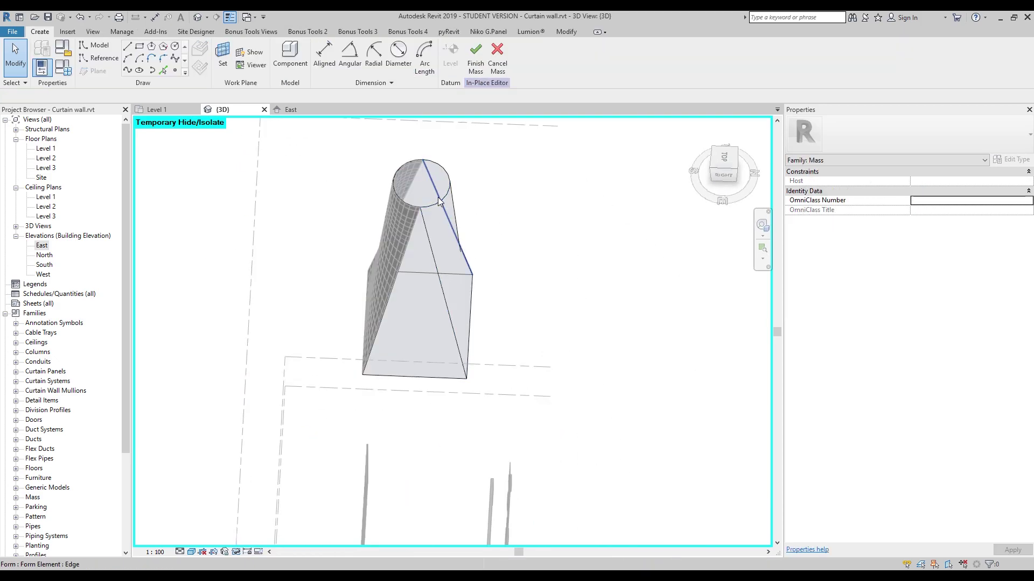
- Set the radius of the mass's top circle to 4000 and finish the mass
left_click(392, 196)
scroll(401, 191, "up", 2)
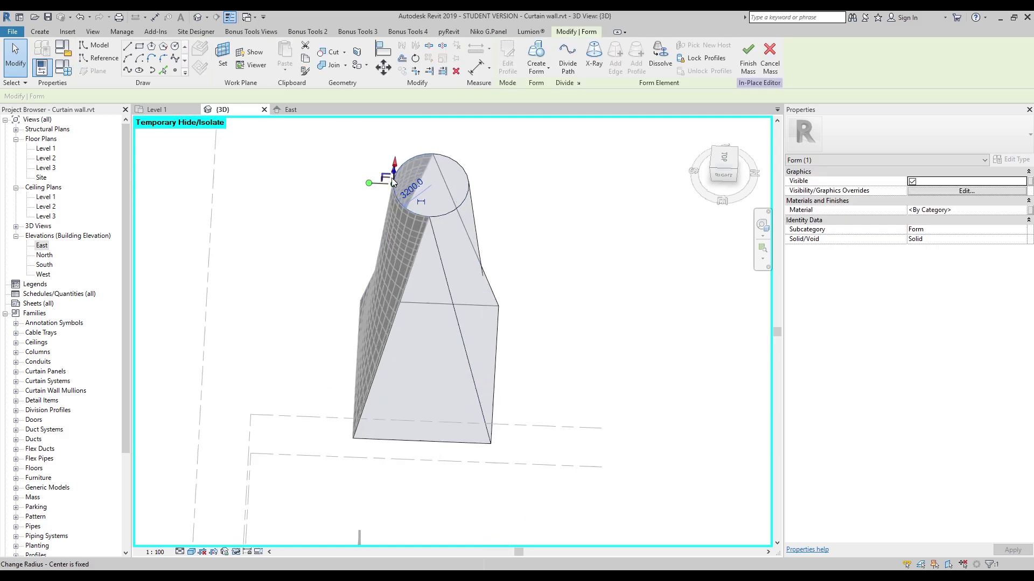
left_click(412, 191)
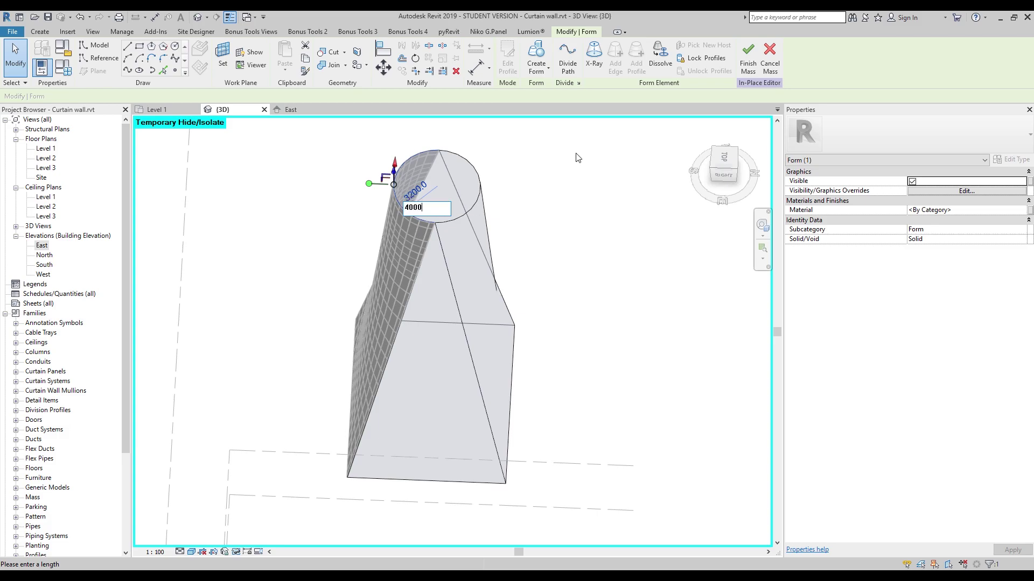
key("Return")
key("Escape")
left_click(508, 63)
- Update the curtain system to the enlarged mass face and examine its fit from the other side
middle_click_drag(334, 318, 266, 306, "shift")
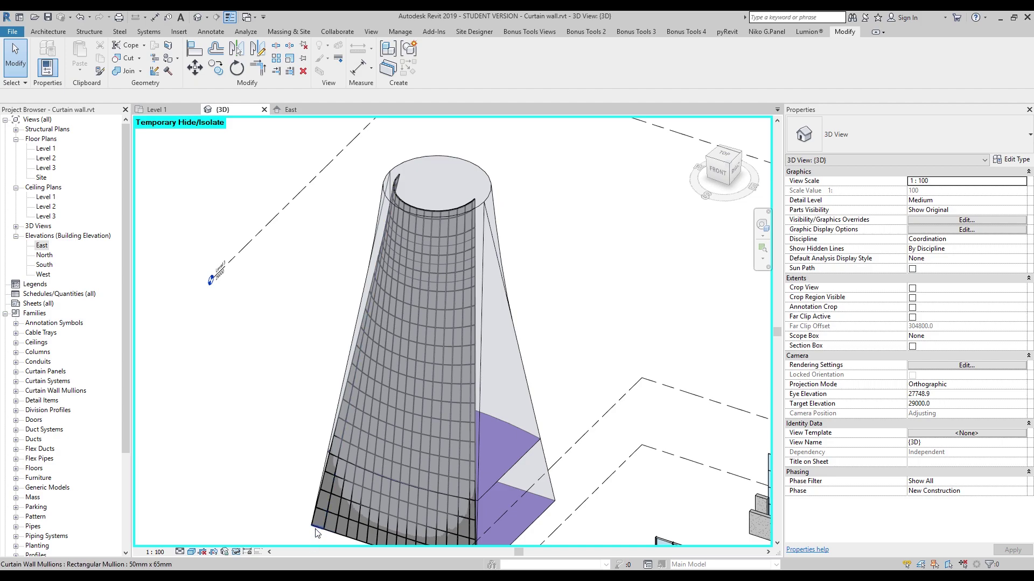
left_click(319, 528)
middle_click_drag(539, 361, 498, 234)
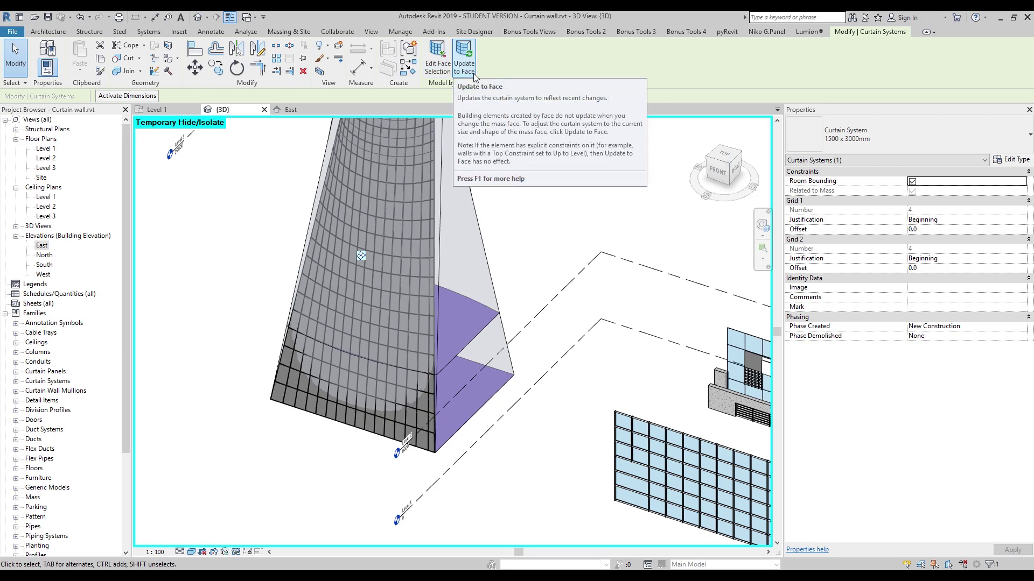
left_click(474, 77)
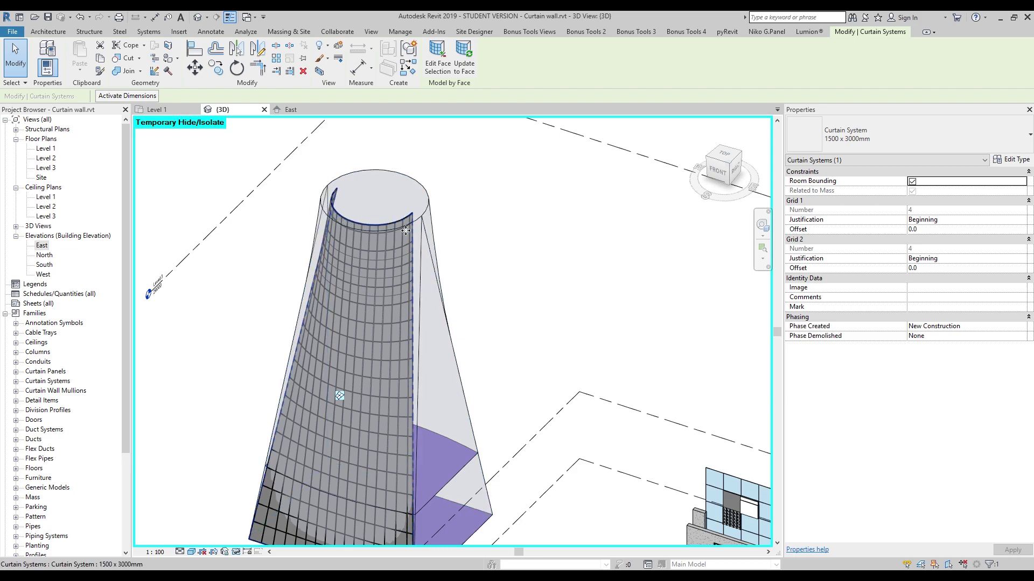
left_click(464, 59)
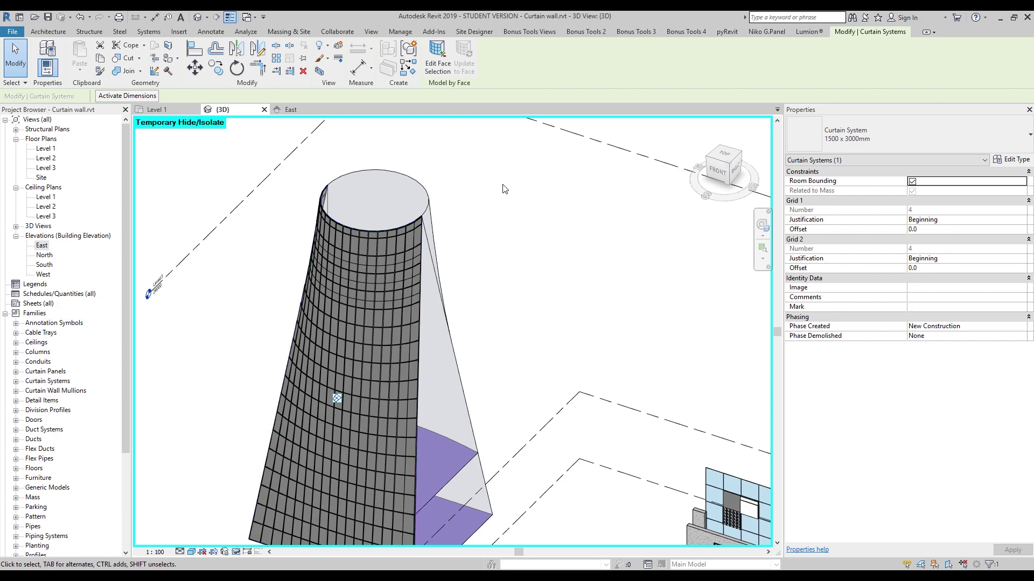
middle_click_drag(513, 218, 514, 302, "shift")
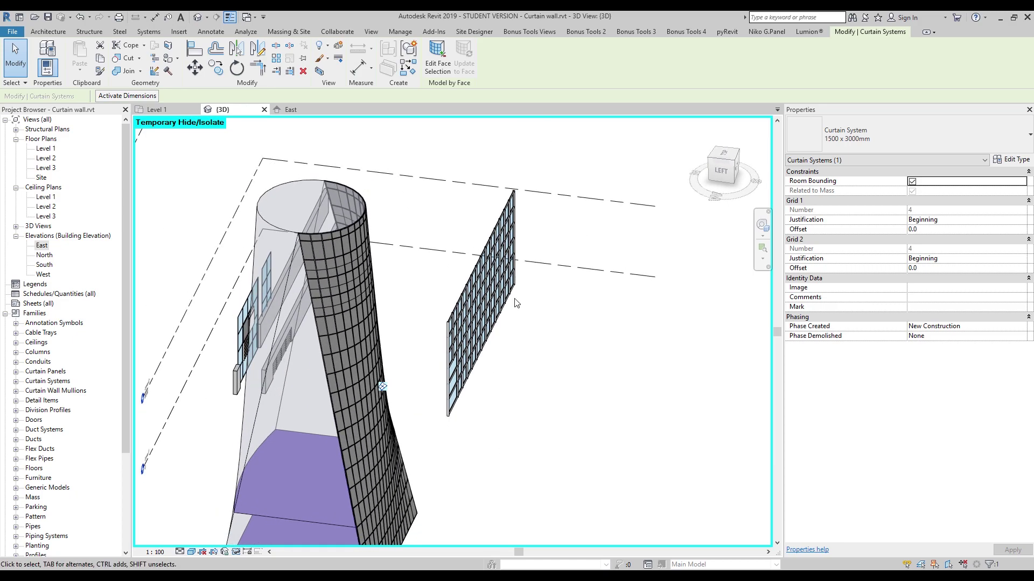
middle_click_drag(411, 348, 463, 274)
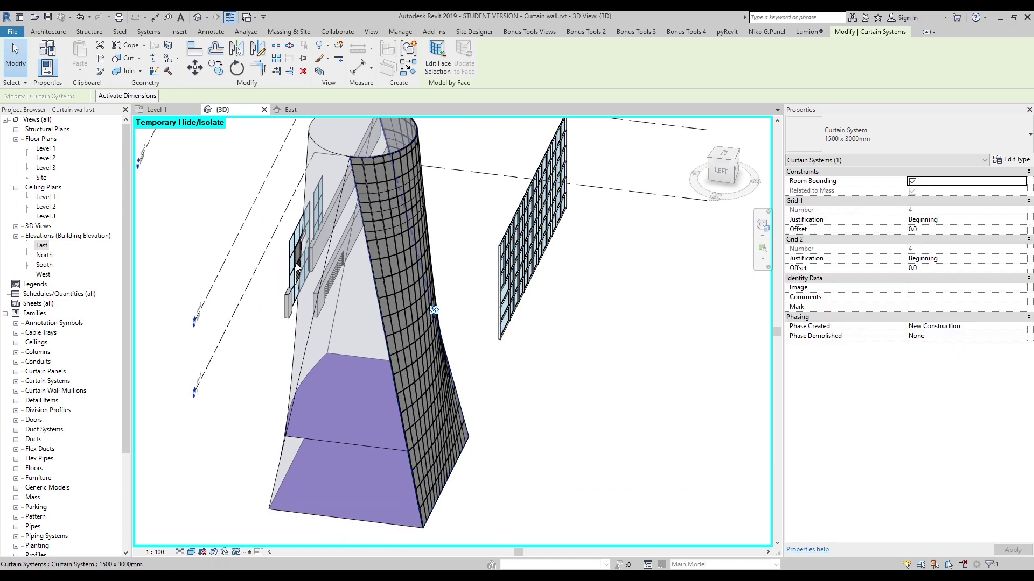
- Edit the curtain system's face selection to add the mass's remaining side faces and recreate the system around the whole mass
scroll(354, 372, "down", 2)
middle_click_drag(354, 372, 409, 269, "shift")
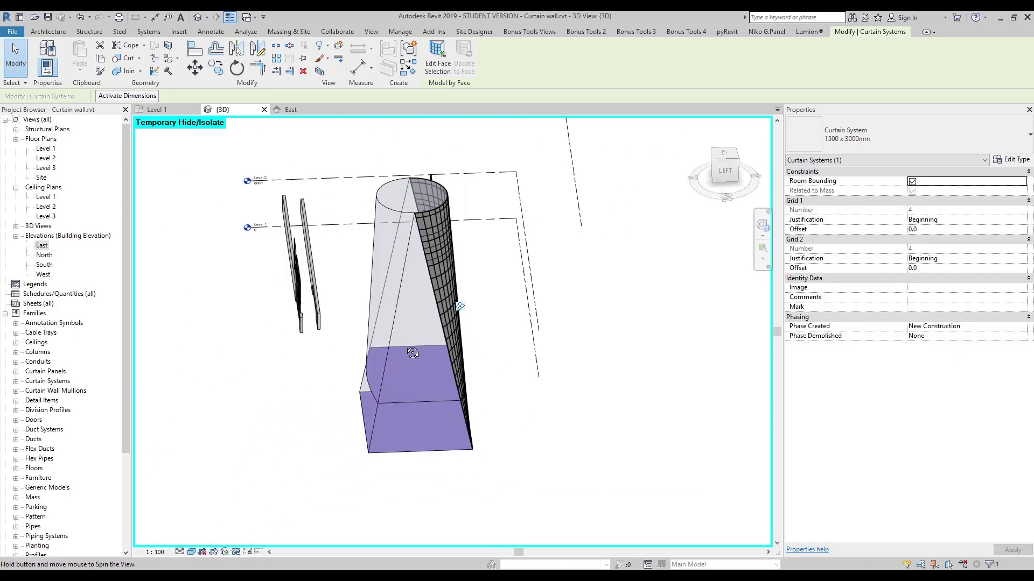
left_click(440, 74)
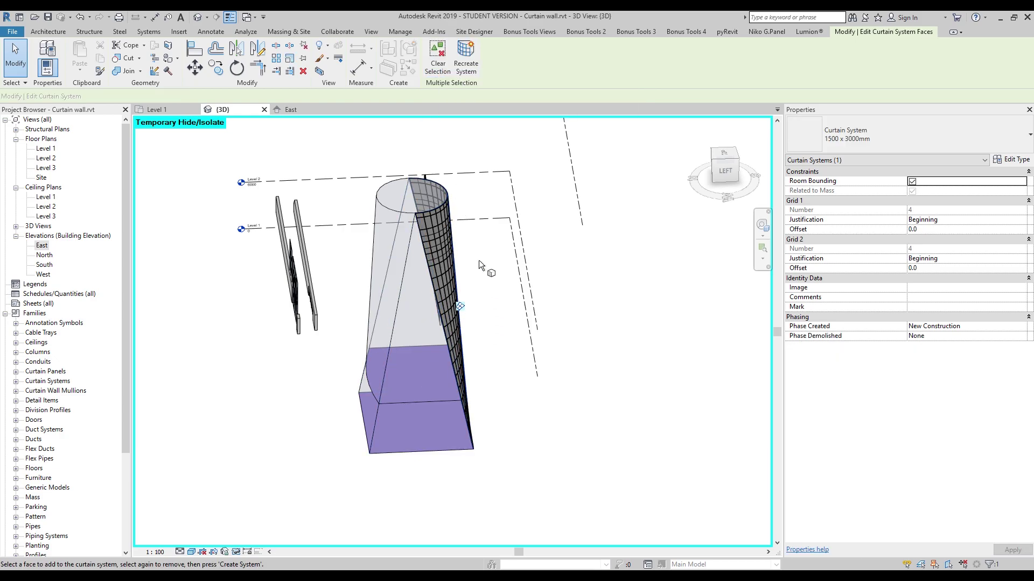
left_click(416, 327)
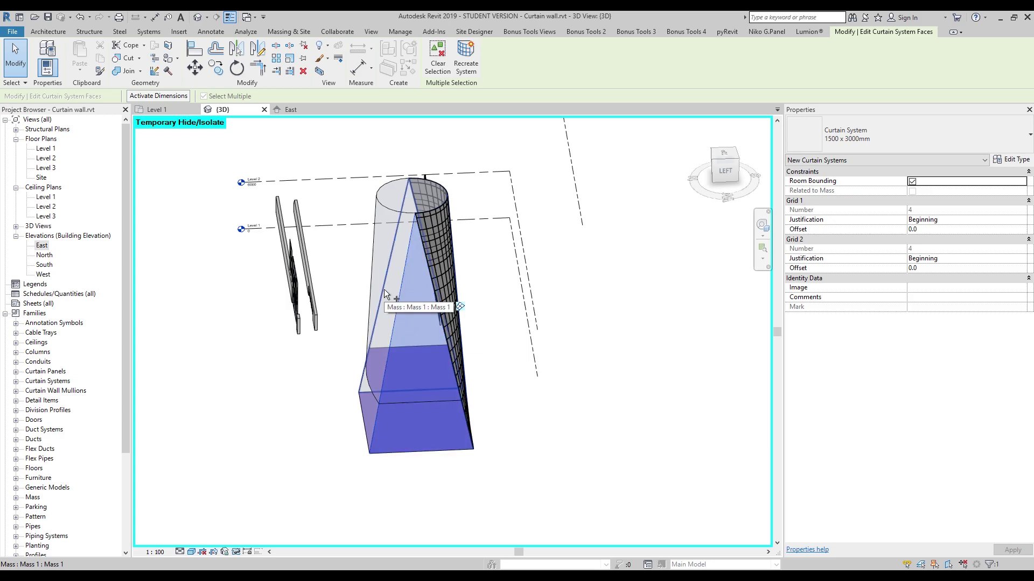
middle_click_drag(357, 350, 409, 390, "shift")
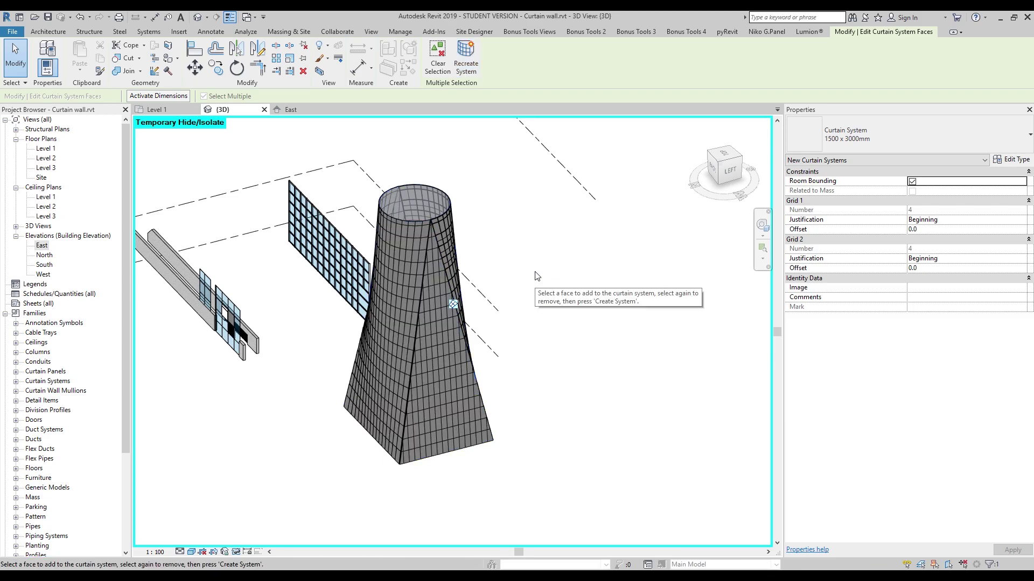
key("Escape")
- Unpin a horizontal grid line on the upper part of the curtain system's flat triangular face and move it slightly upward
middle_click_drag(566, 335, 512, 296, "shift")
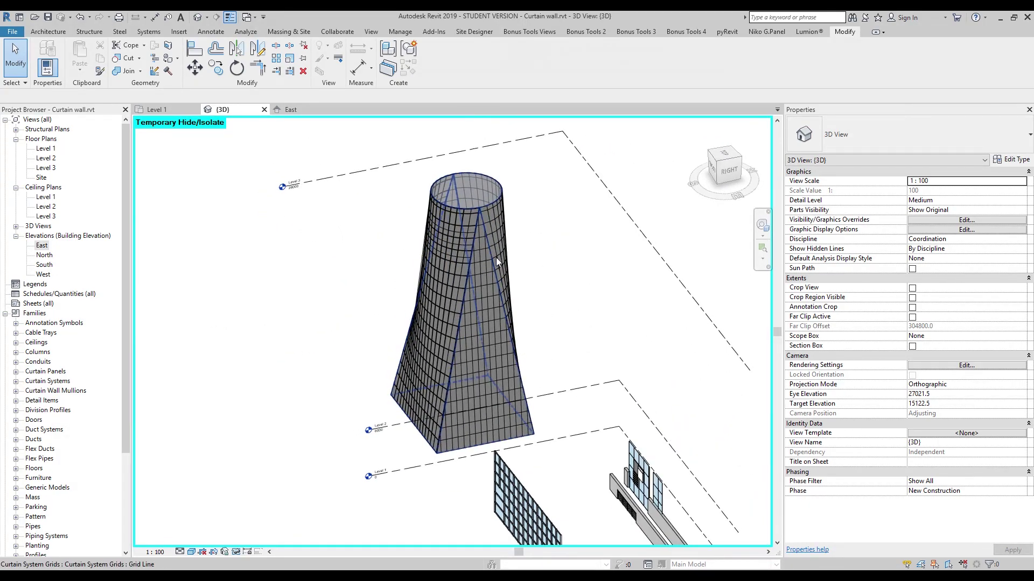
scroll(493, 262, "up", 5)
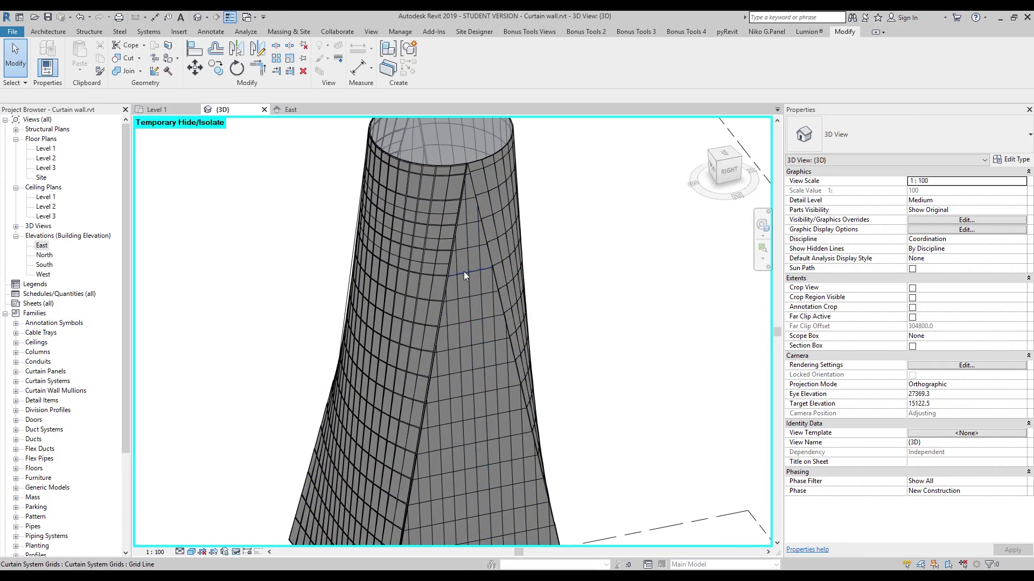
left_click(464, 272)
scroll(462, 273, "up", 3)
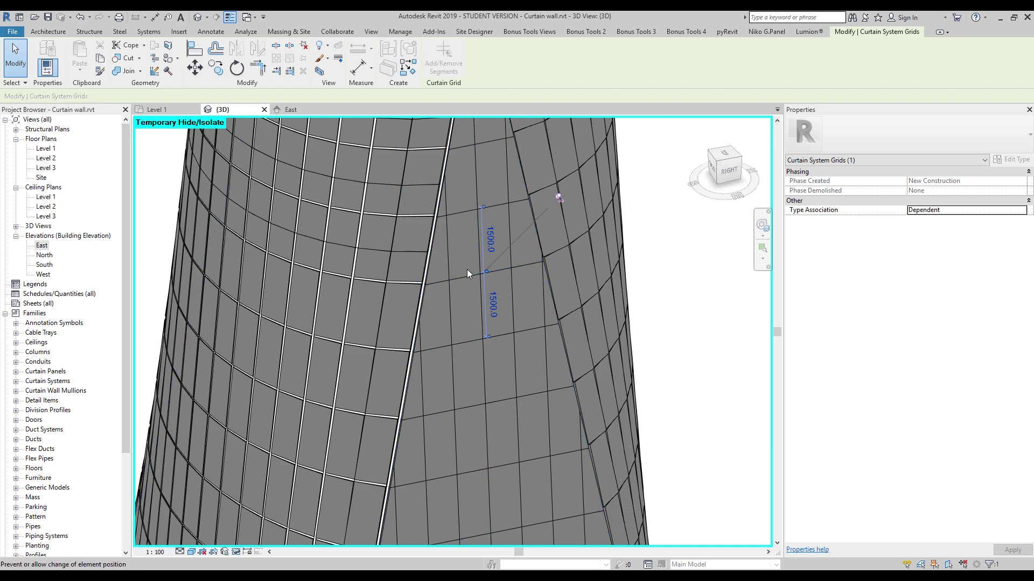
key("u")
key("p")
left_click_drag(465, 268, 467, 254)
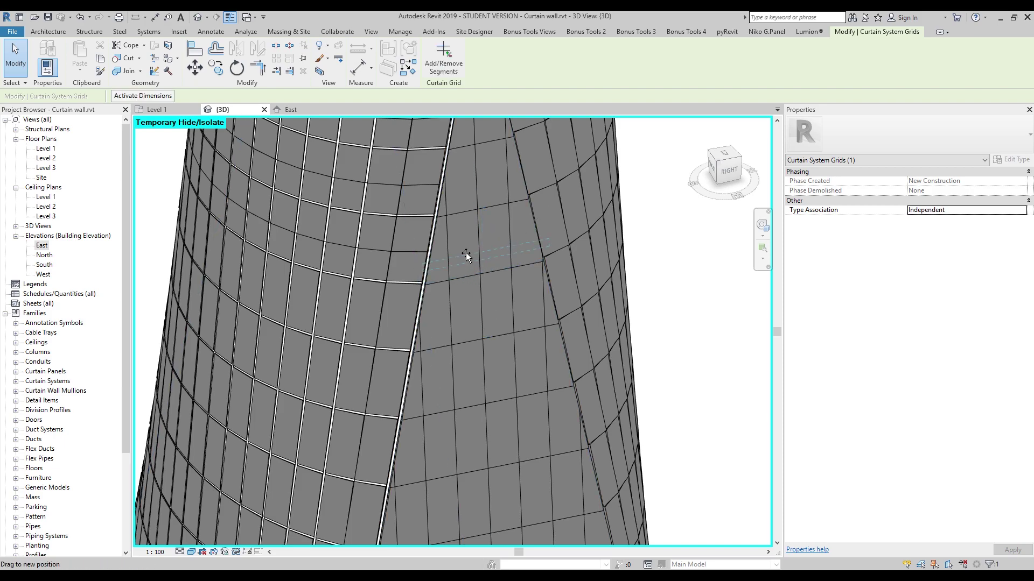
left_click_drag(663, 321, 663, 318)
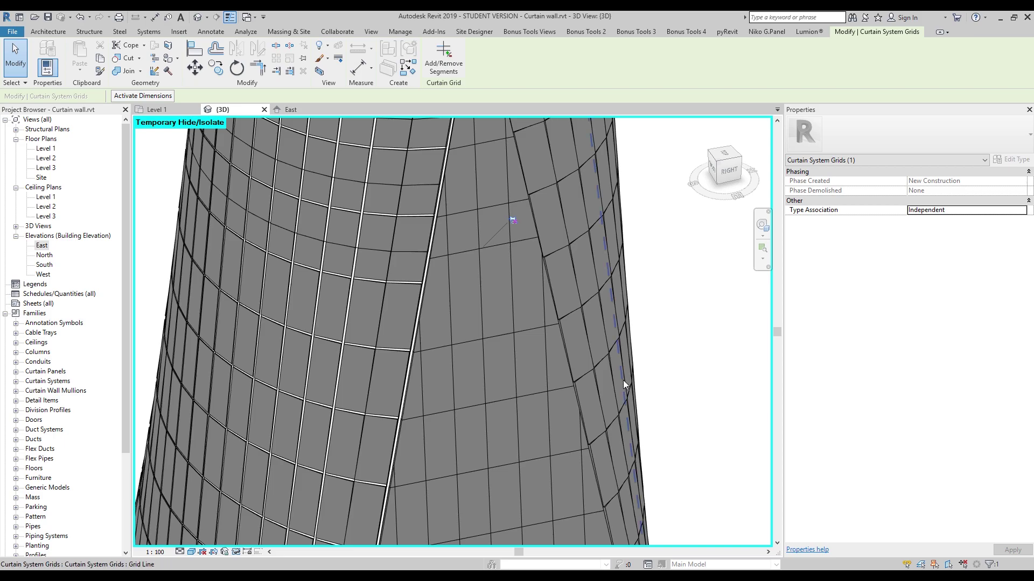
- Deselect the grid line and examine the completed curtain system, the embedded curtain wall panels and the louvered wall opening
scroll(532, 364, "down", 8)
middle_click_drag(488, 413, 323, 402, "shift")
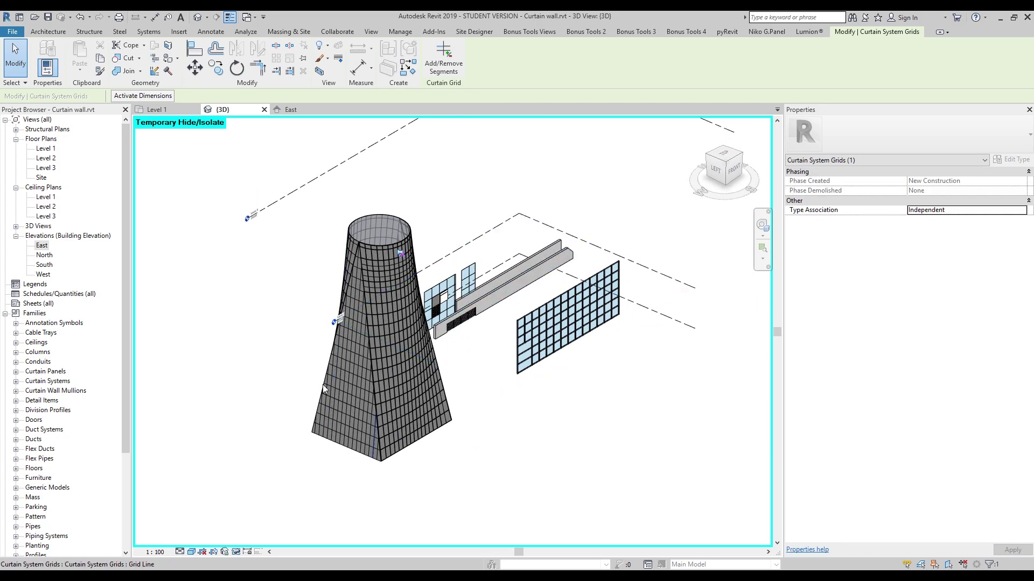
middle_click_drag(462, 392, 490, 434, "shift")
left_click(495, 458)
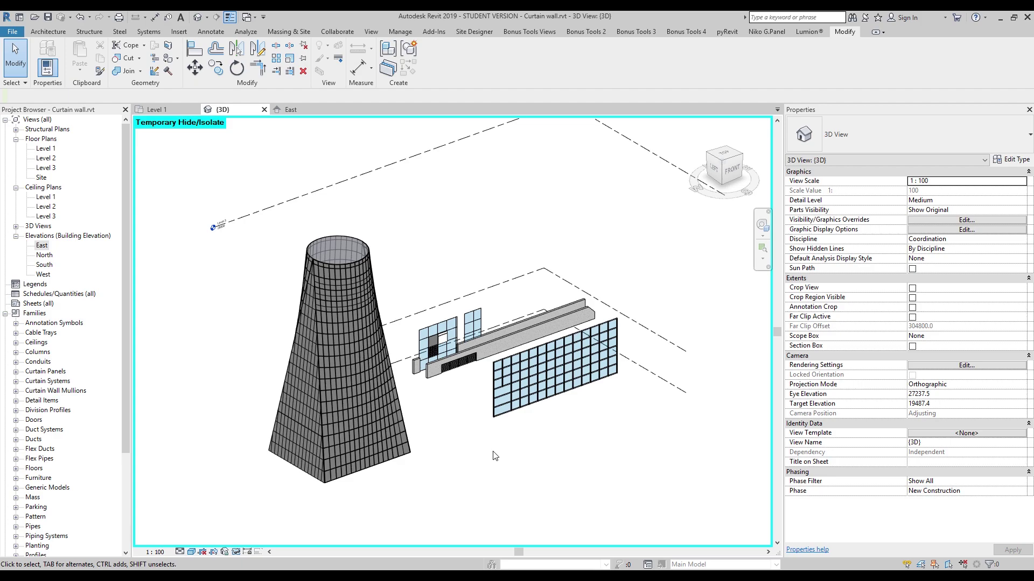
scroll(487, 334, "up", 5)
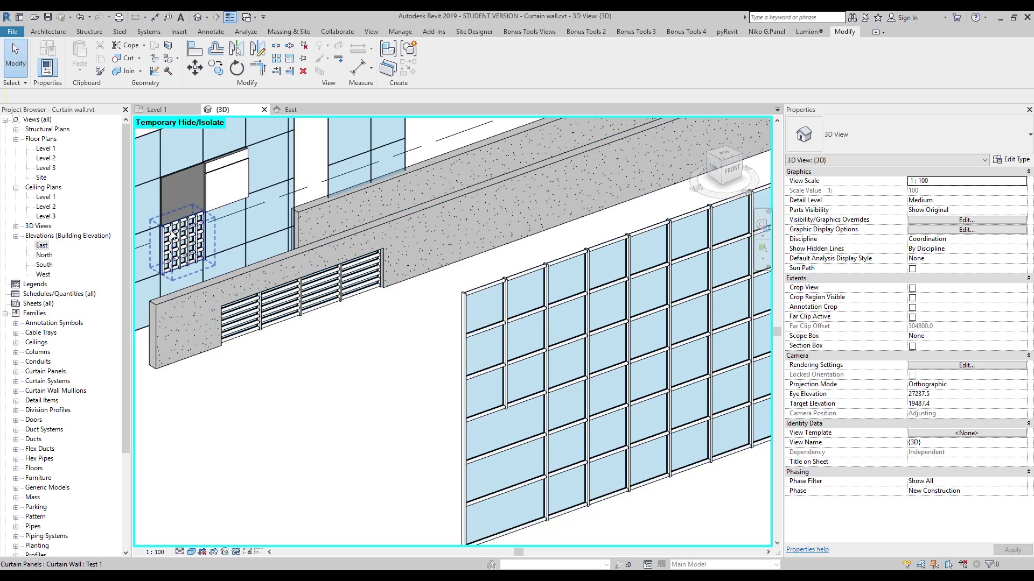
middle_click_drag(182, 253, 321, 284)
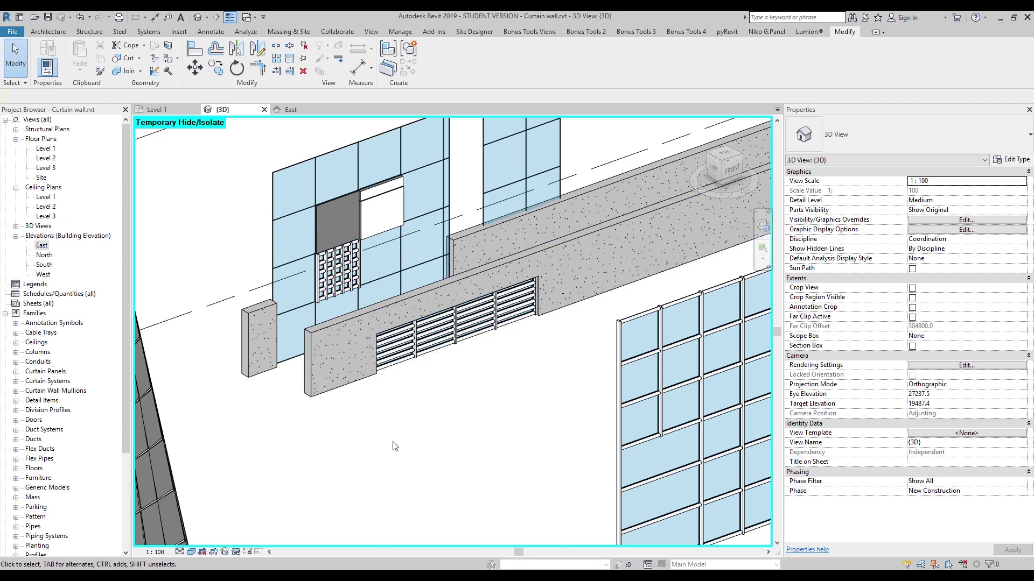
scroll(399, 449, "down", 4)
middle_click_drag(398, 450, 461, 393)
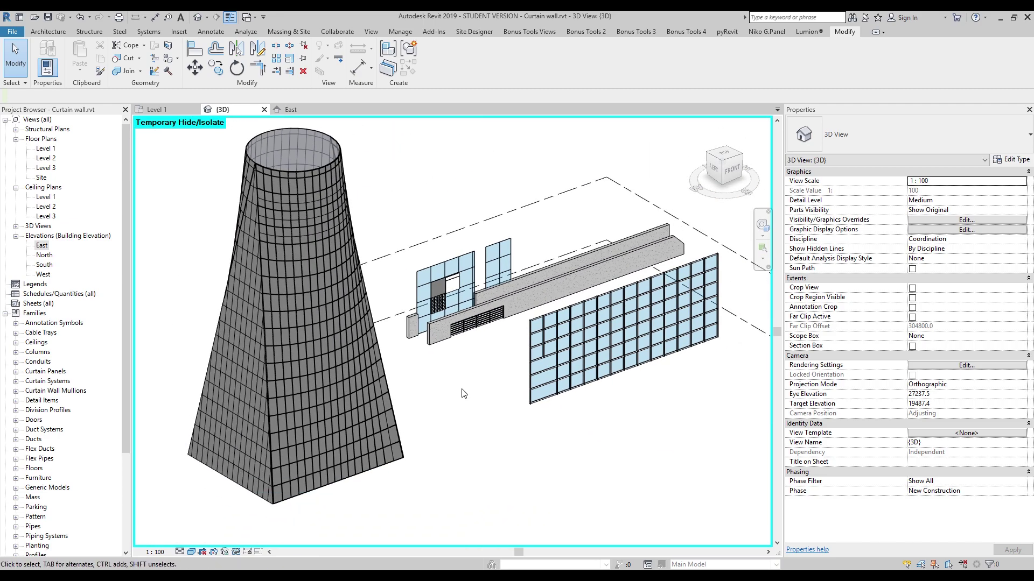